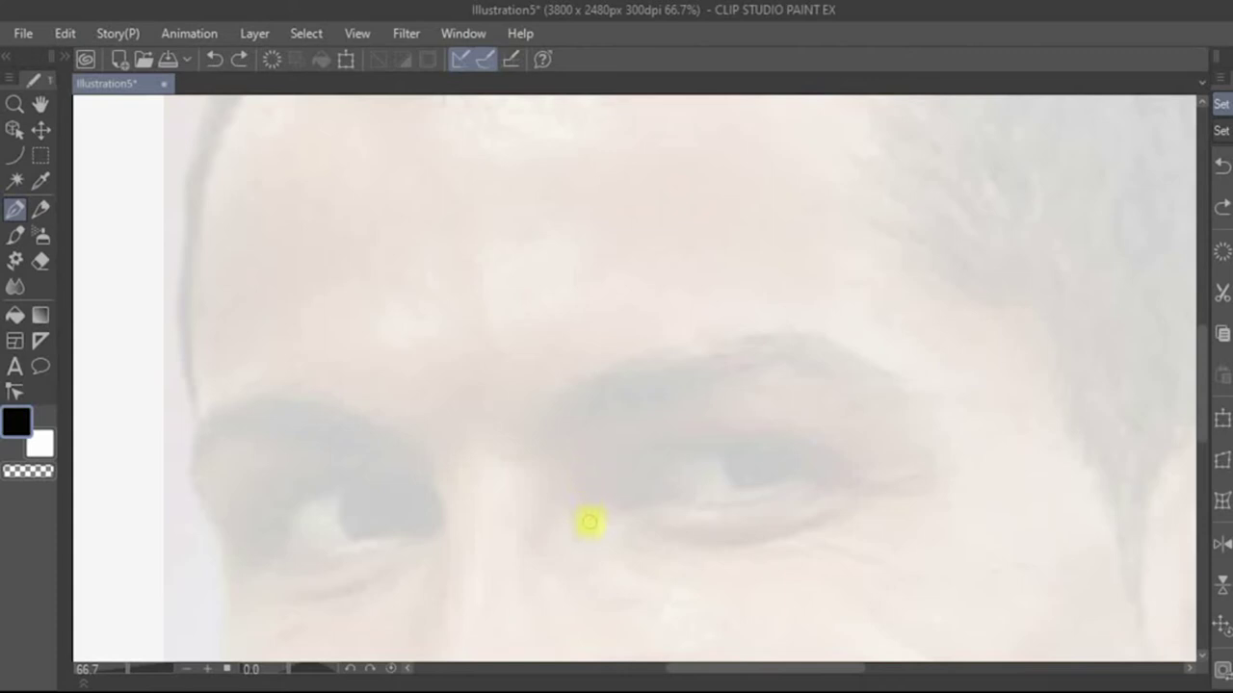
Ink the right eye's doubled upper lid line from outer to inner corner, redoing bad strokes
{"action": "left_click_drag", "start_coordinate": [590, 523], "coordinate": [668, 439]}
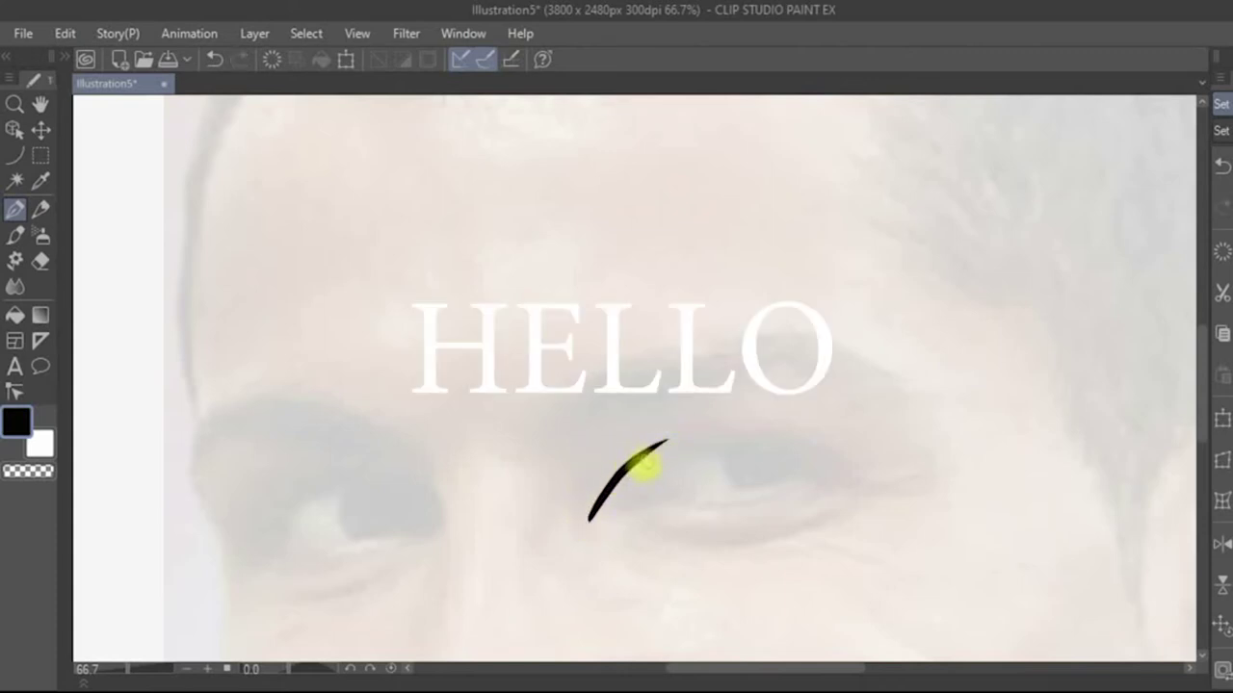
{"action": "mouse_move", "coordinate": [622, 506]}
{"action": "left_mouse_down"}
{"action": "mouse_move", "coordinate": [693, 443]}
{"action": "mouse_move", "coordinate": [756, 436]}
{"action": "mouse_move", "coordinate": [880, 489]}
{"action": "mouse_move", "coordinate": [775, 444]}
{"action": "left_mouse_up"}
{"action": "key", "text": "ctrl+z"}
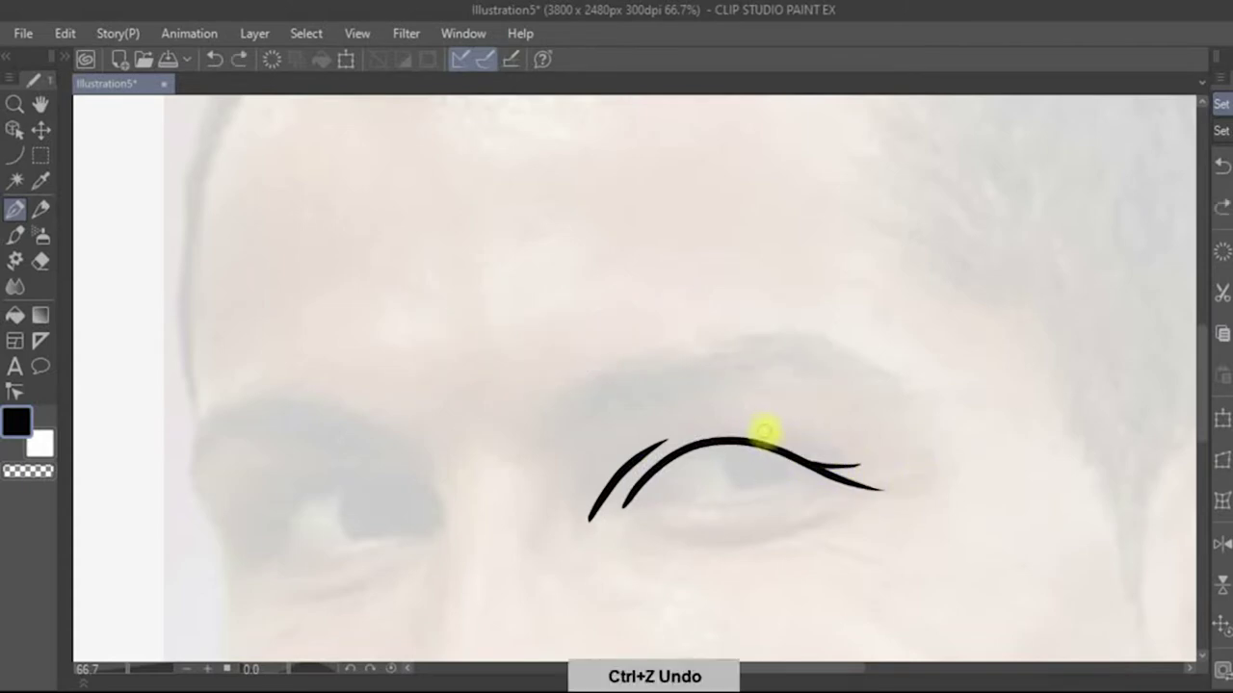
{"action": "key", "text": "ctrl+z"}
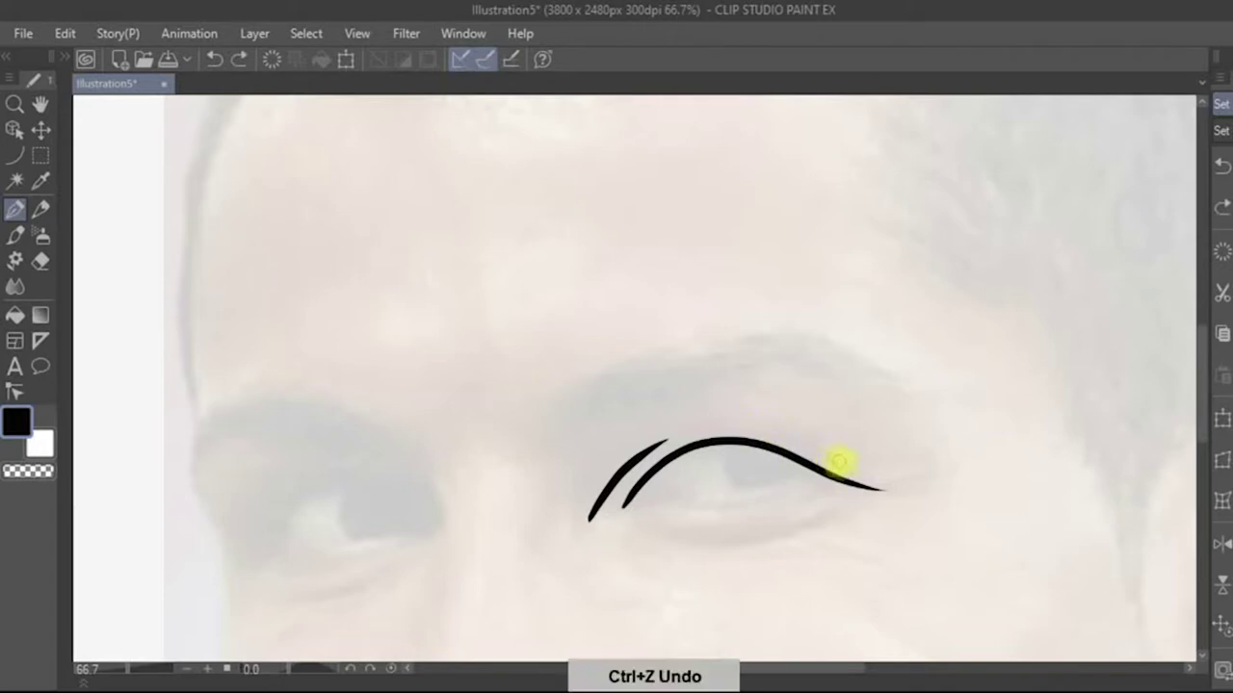
{"action": "left_click_drag", "start_coordinate": [865, 469], "coordinate": [708, 434]}
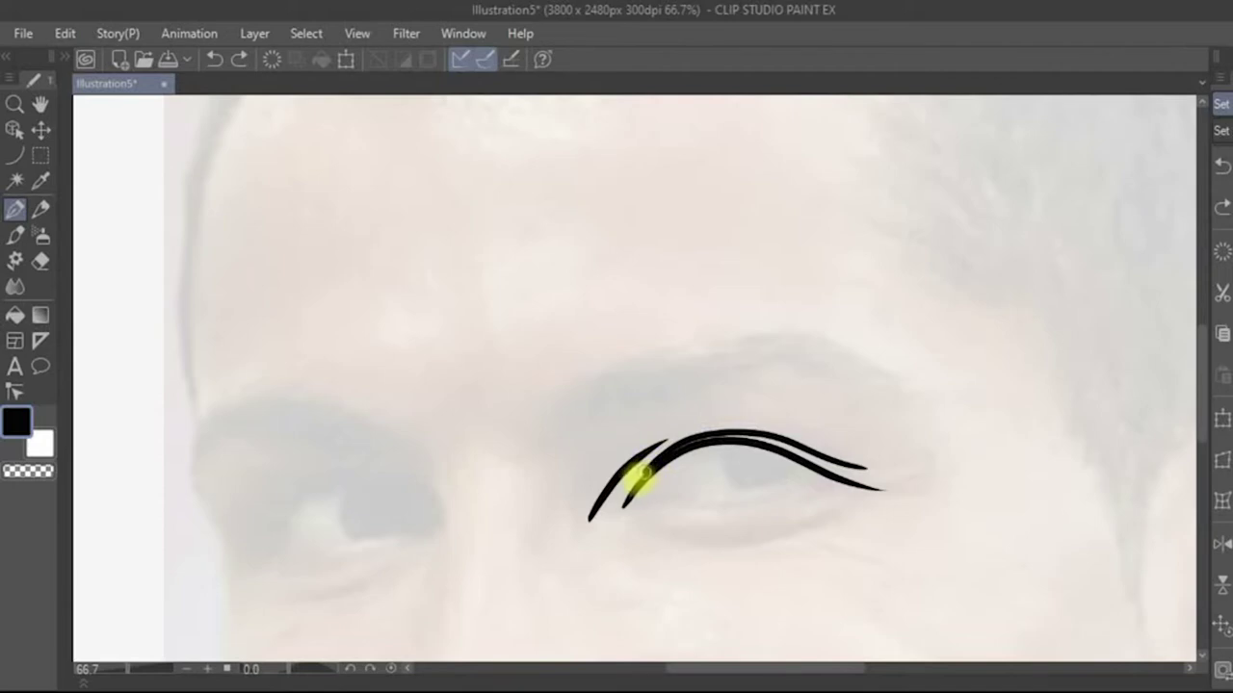
{"action": "left_click_drag", "start_coordinate": [708, 434], "coordinate": [590, 519]}
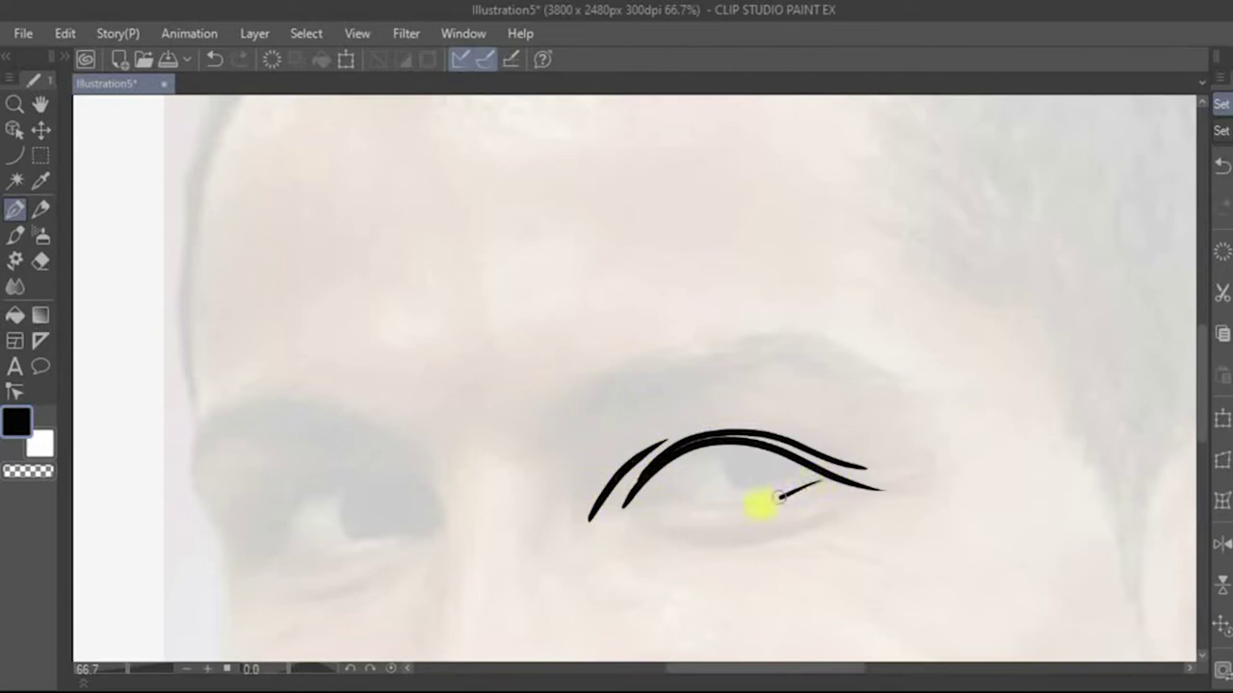
Add the right eye's lower lid, iris curve, lower-rim hatching and under-eye crease line
{"action": "left_click_drag", "start_coordinate": [780, 495], "coordinate": [628, 496]}
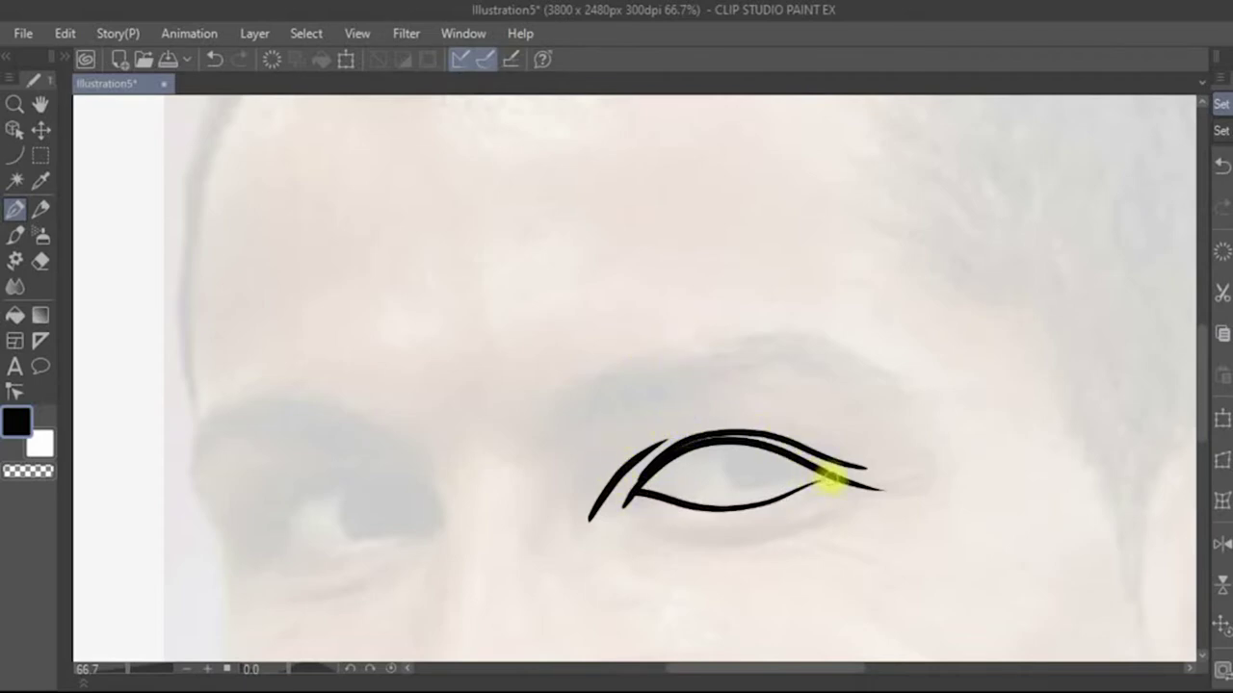
{"action": "key", "text": "ctrl+z"}
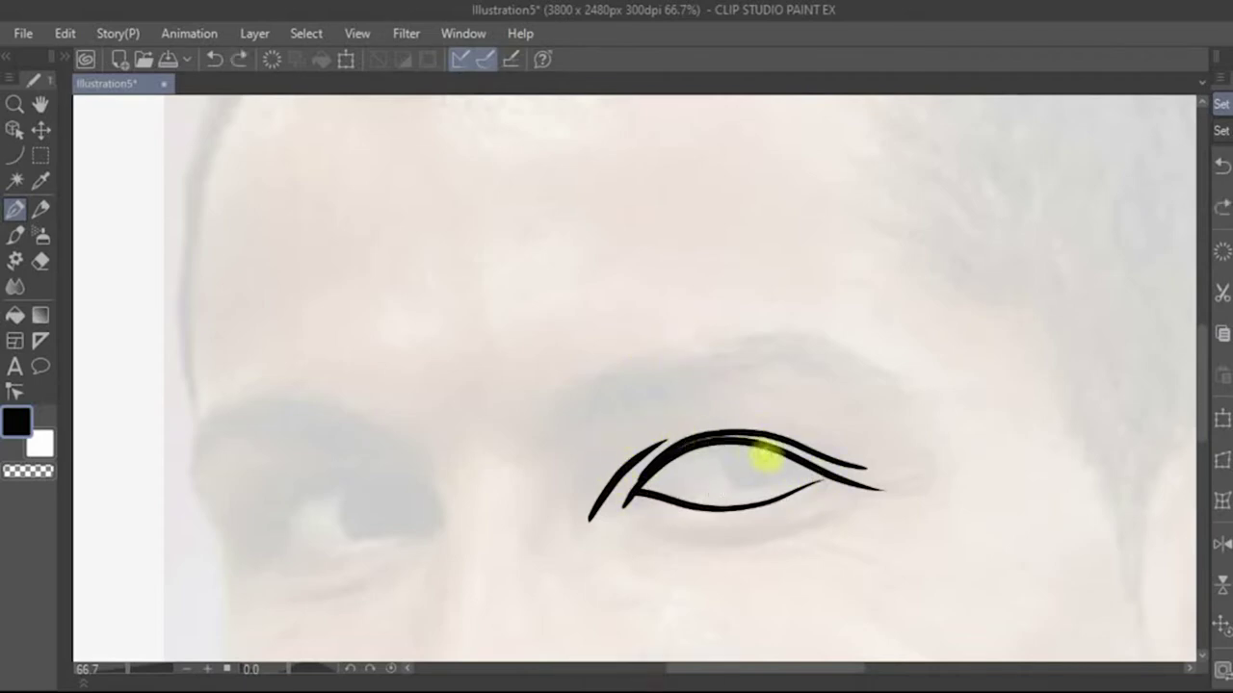
{"action": "mouse_move", "coordinate": [713, 446]}
{"action": "left_mouse_down"}
{"action": "mouse_move", "coordinate": [743, 489]}
{"action": "mouse_move", "coordinate": [781, 484]}
{"action": "mouse_move", "coordinate": [803, 463]}
{"action": "left_mouse_up"}
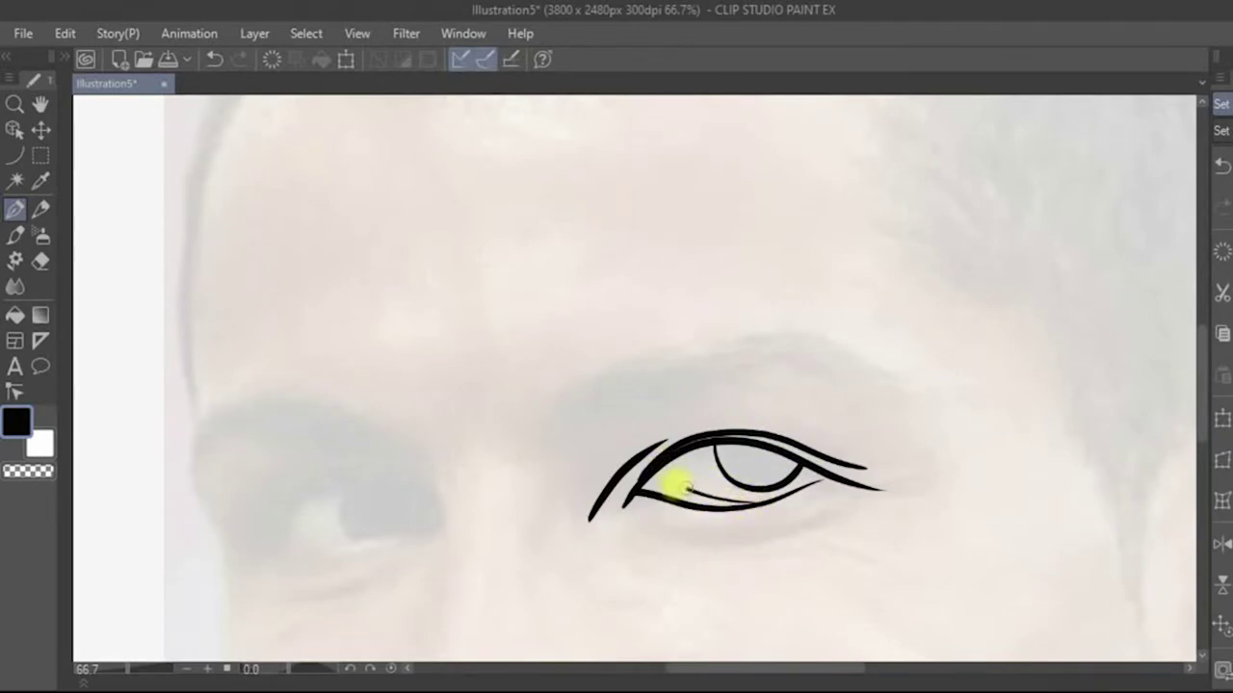
{"action": "key", "text": "ctrl+z"}
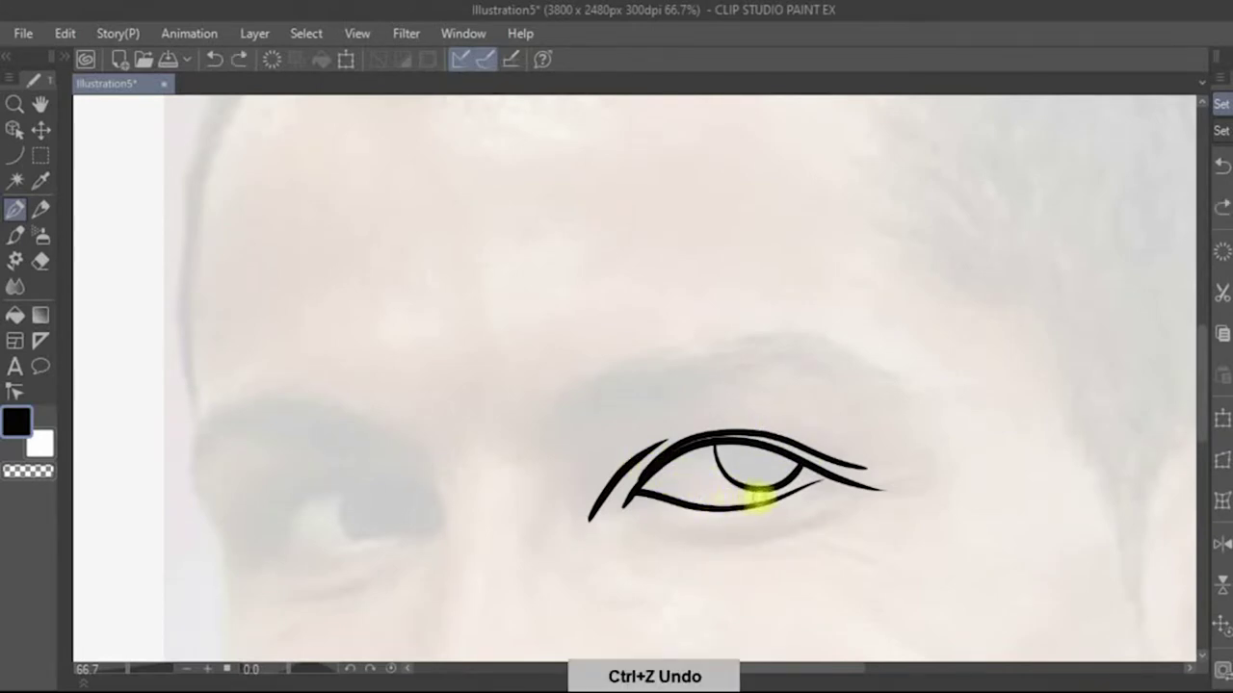
{"action": "left_click_drag", "start_coordinate": [757, 495], "coordinate": [653, 472]}
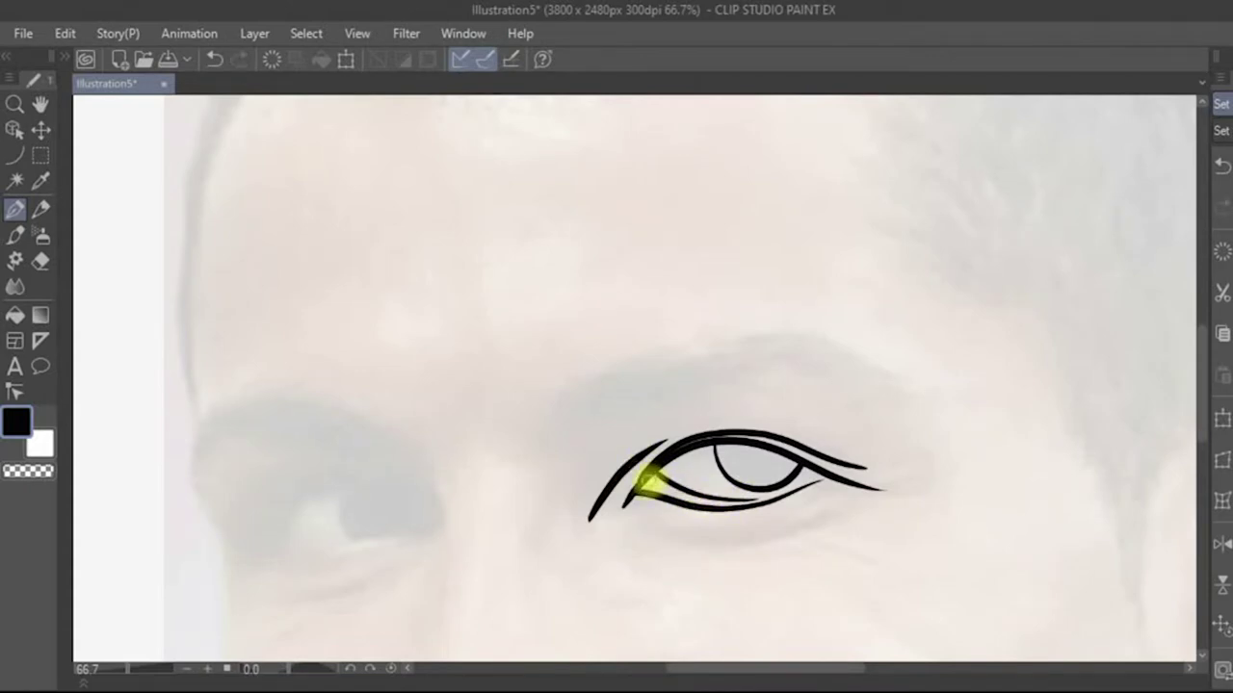
{"action": "mouse_move", "coordinate": [663, 484]}
{"action": "left_mouse_down"}
{"action": "mouse_move", "coordinate": [778, 495]}
{"action": "mouse_move", "coordinate": [749, 504]}
{"action": "left_mouse_up"}
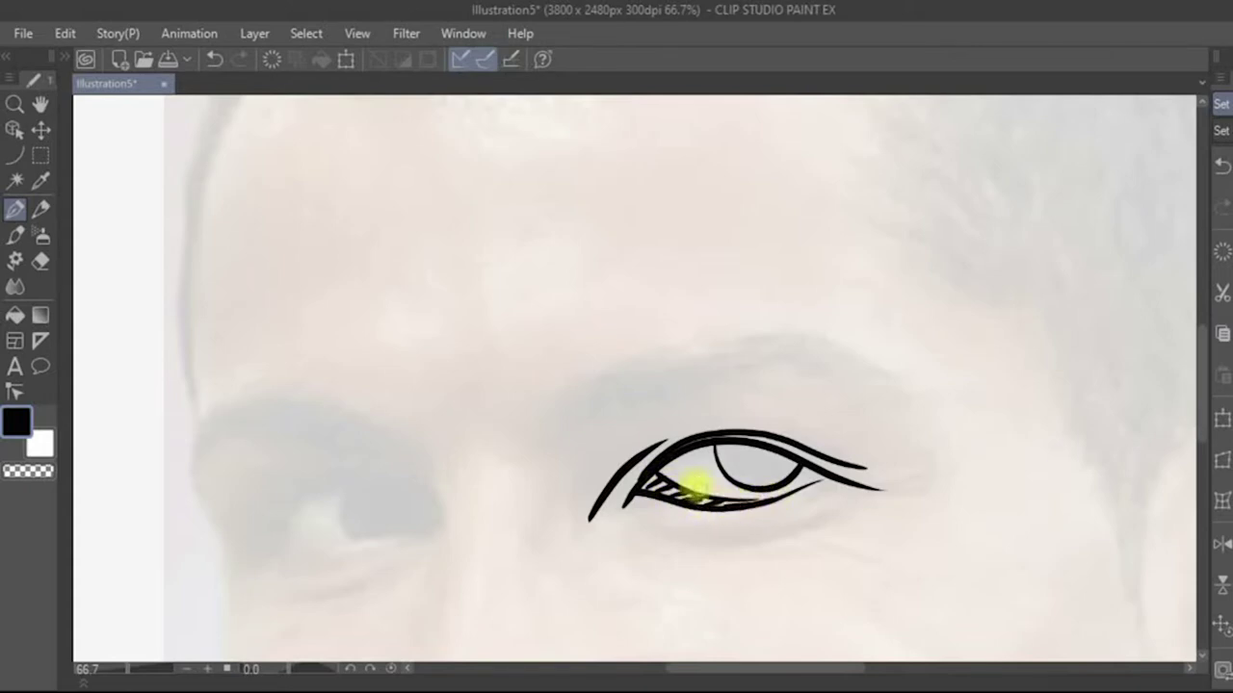
{"action": "key", "text": "ctrl+z"}
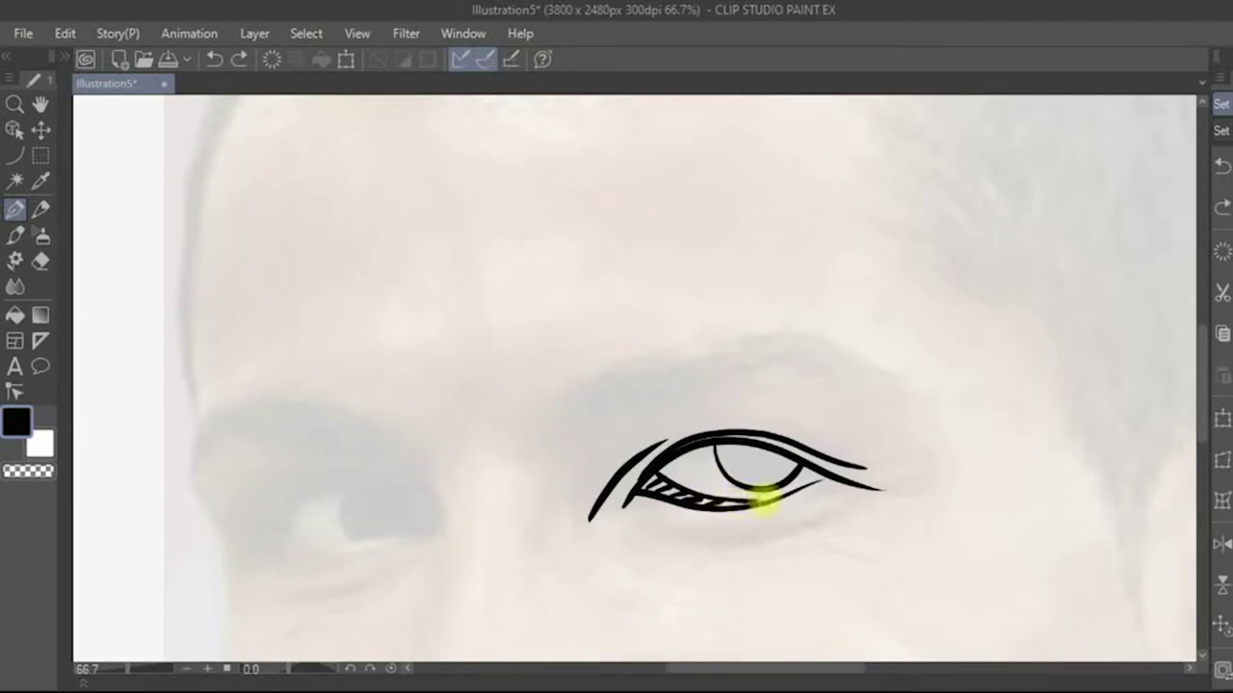
{"action": "key", "text": "ctrl+z"}
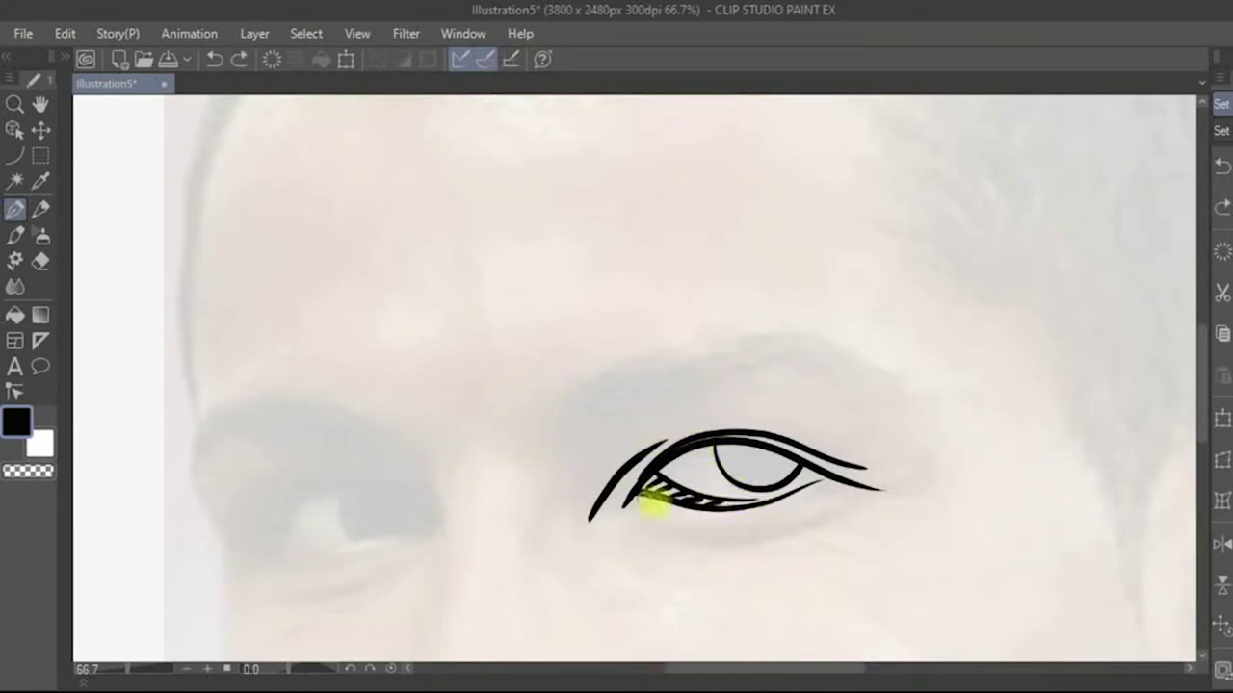
{"action": "left_click_drag", "start_coordinate": [826, 523], "coordinate": [647, 522]}
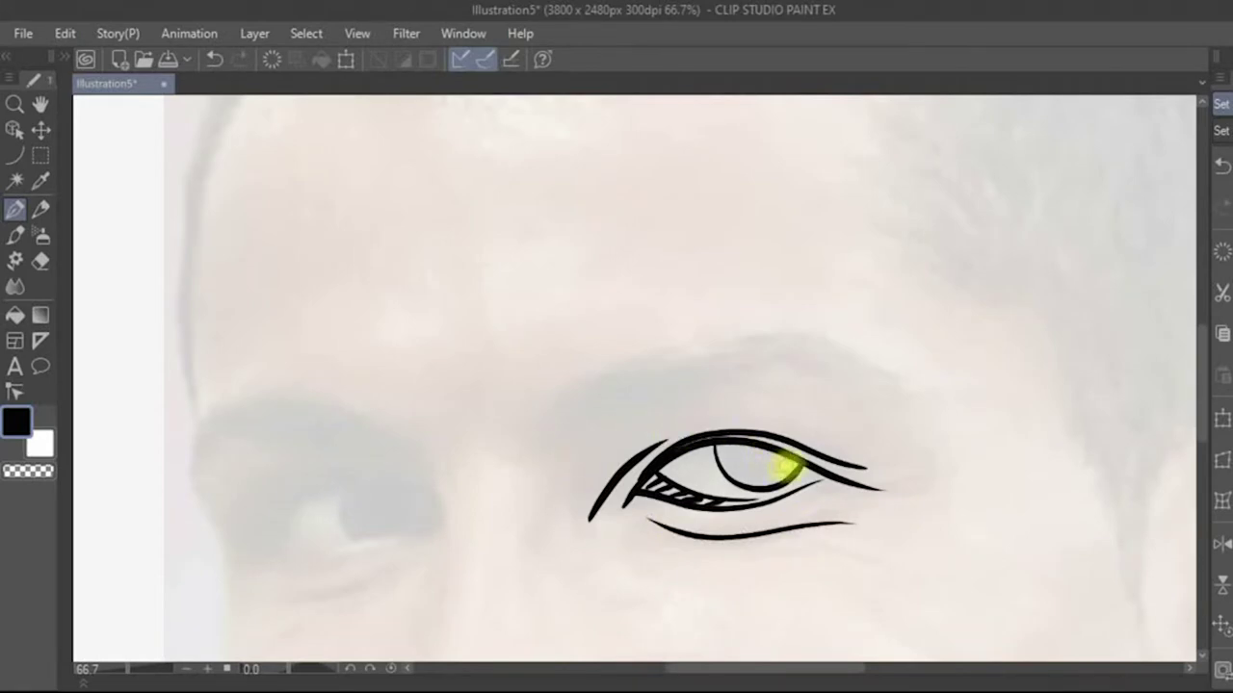
Fill the right iris solid black, dab a white highlight in it, then return to black
{"action": "mouse_move", "coordinate": [758, 462]}
{"action": "left_mouse_down"}
{"action": "mouse_move", "coordinate": [710, 440]}
{"action": "mouse_move", "coordinate": [770, 453]}
{"action": "mouse_move", "coordinate": [728, 445]}
{"action": "left_mouse_up"}
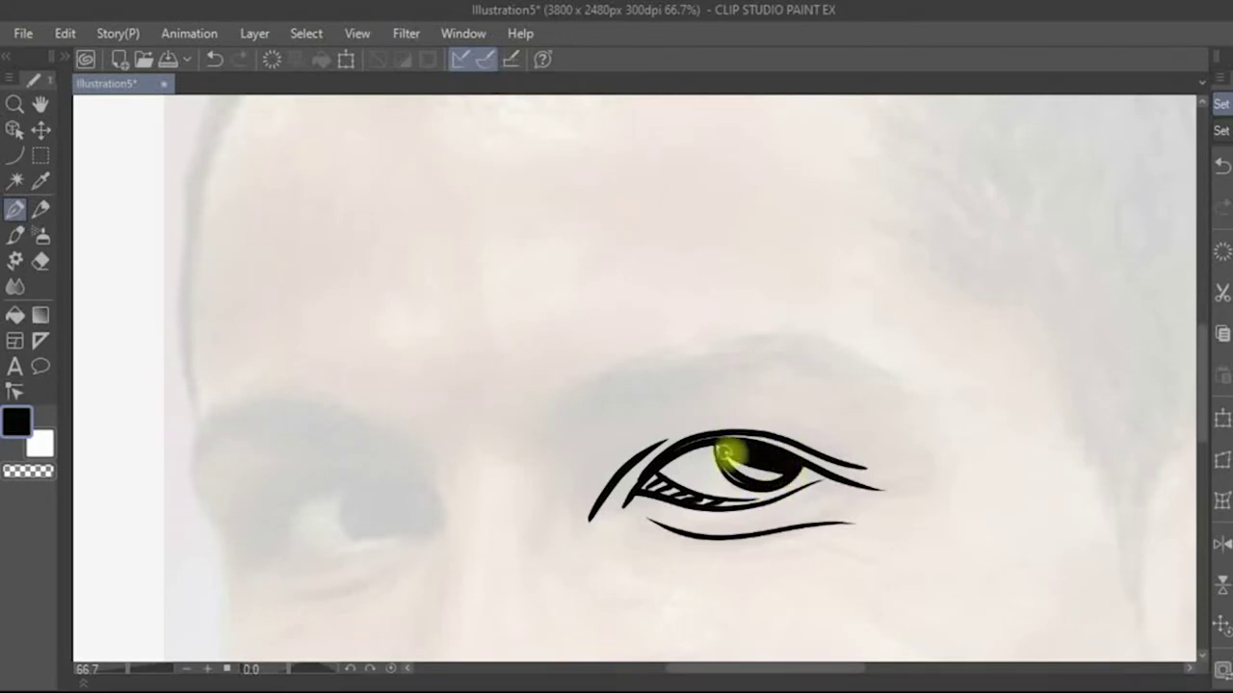
{"action": "mouse_move", "coordinate": [738, 449]}
{"action": "left_mouse_down"}
{"action": "mouse_move", "coordinate": [785, 472]}
{"action": "mouse_move", "coordinate": [711, 448]}
{"action": "left_mouse_up"}
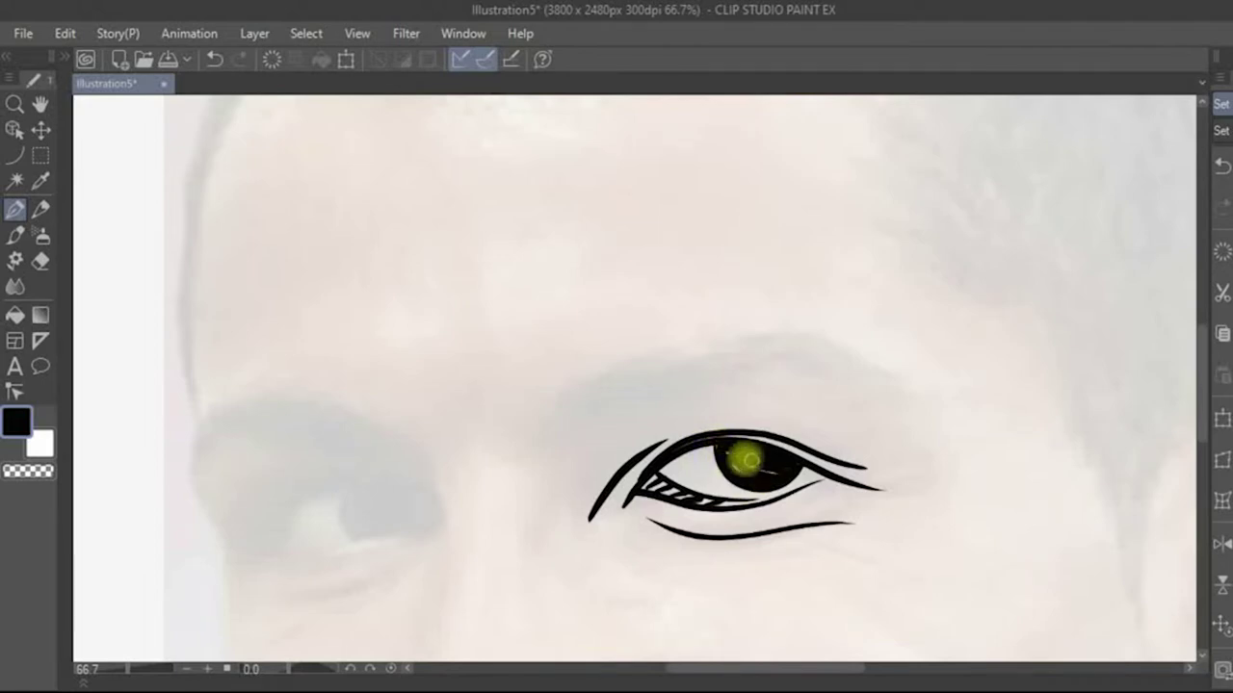
{"action": "mouse_move", "coordinate": [745, 468]}
{"action": "left_mouse_down"}
{"action": "mouse_move", "coordinate": [784, 473]}
{"action": "mouse_move", "coordinate": [746, 460]}
{"action": "left_mouse_up"}
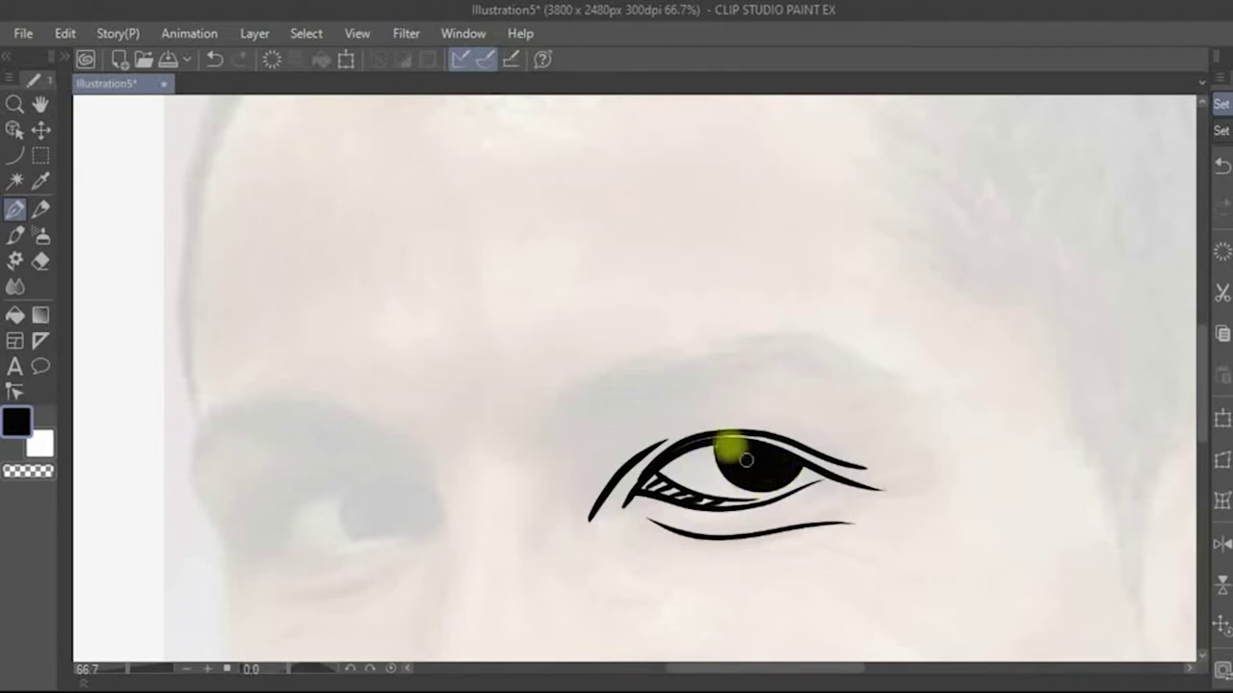
{"action": "left_click", "coordinate": [40, 442]}
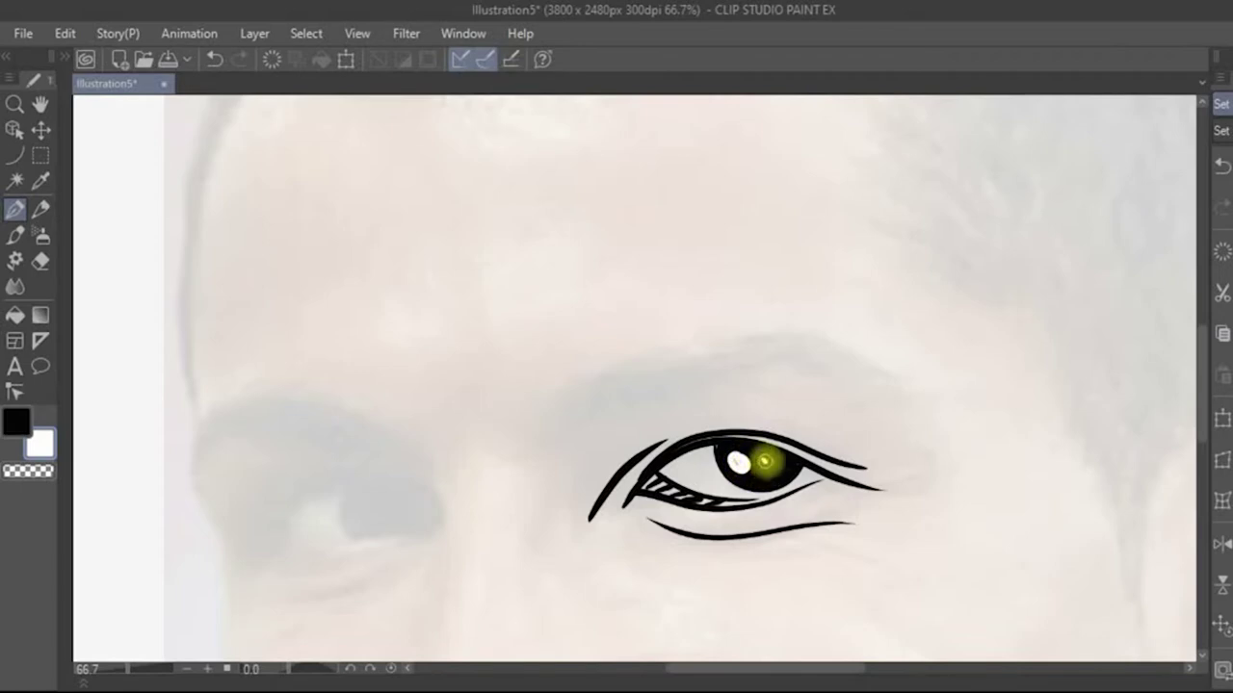
{"action": "left_click_drag", "start_coordinate": [765, 462], "coordinate": [771, 473]}
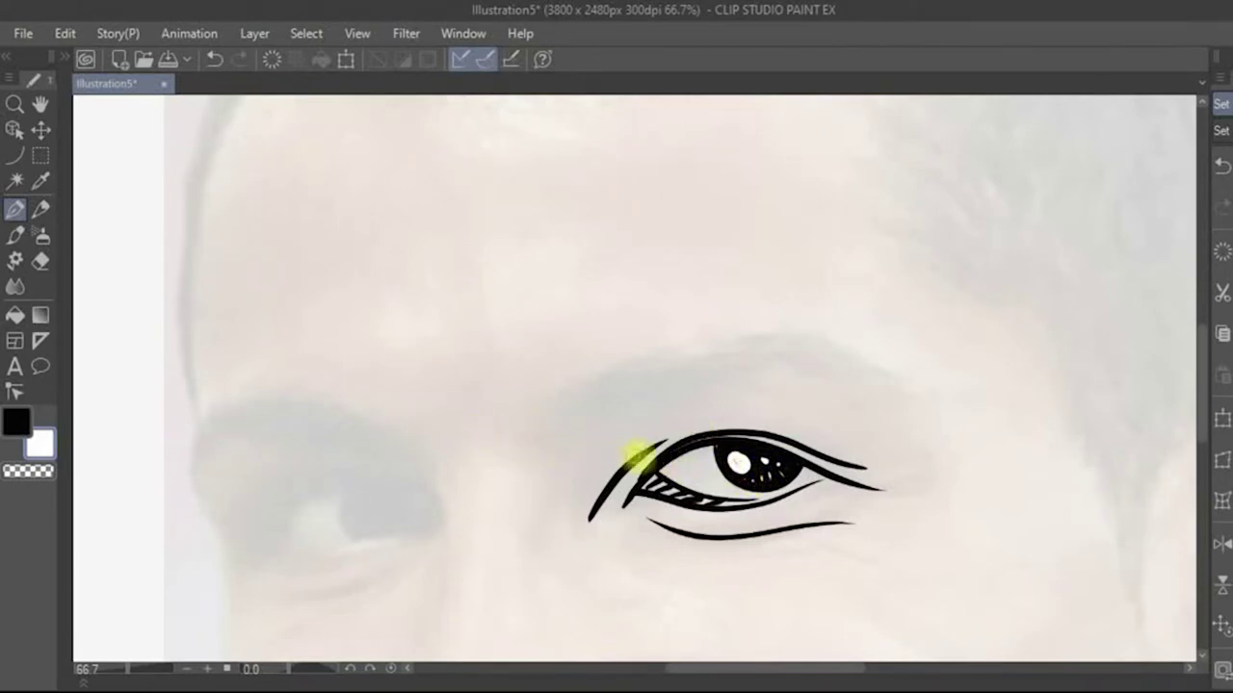
{"action": "left_click", "coordinate": [15, 421]}
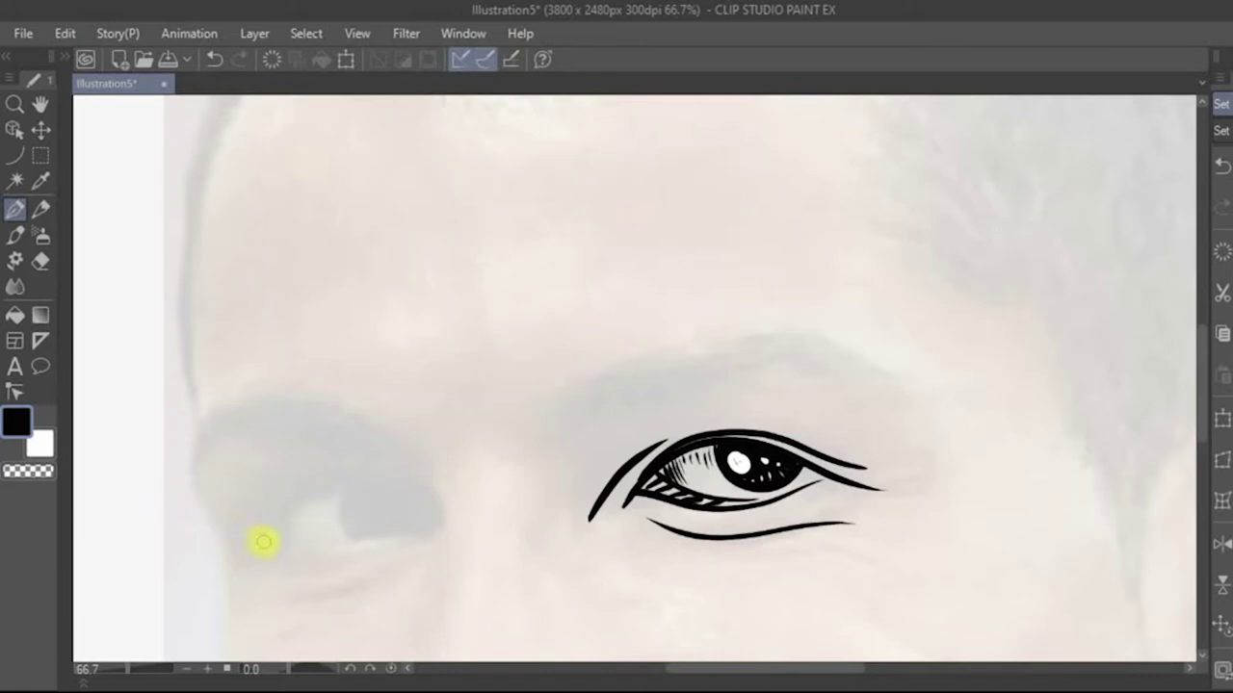
Ink the left eye's upper and lower lids and iris curve, then fill the iris black
{"action": "mouse_move", "coordinate": [274, 532]}
{"action": "left_mouse_down"}
{"action": "mouse_move", "coordinate": [372, 474]}
{"action": "mouse_move", "coordinate": [408, 485]}
{"action": "mouse_move", "coordinate": [435, 539]}
{"action": "left_mouse_up"}
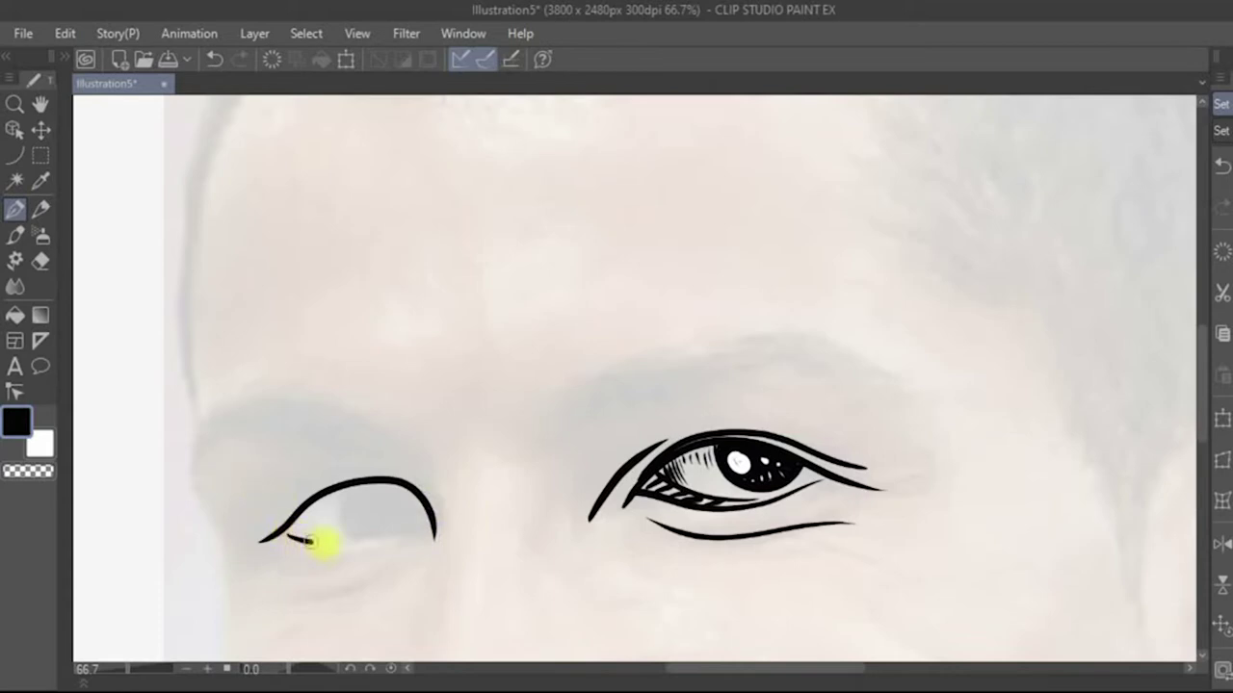
{"action": "mouse_move", "coordinate": [308, 542]}
{"action": "left_mouse_down"}
{"action": "mouse_move", "coordinate": [375, 539]}
{"action": "mouse_move", "coordinate": [431, 518]}
{"action": "left_mouse_up"}
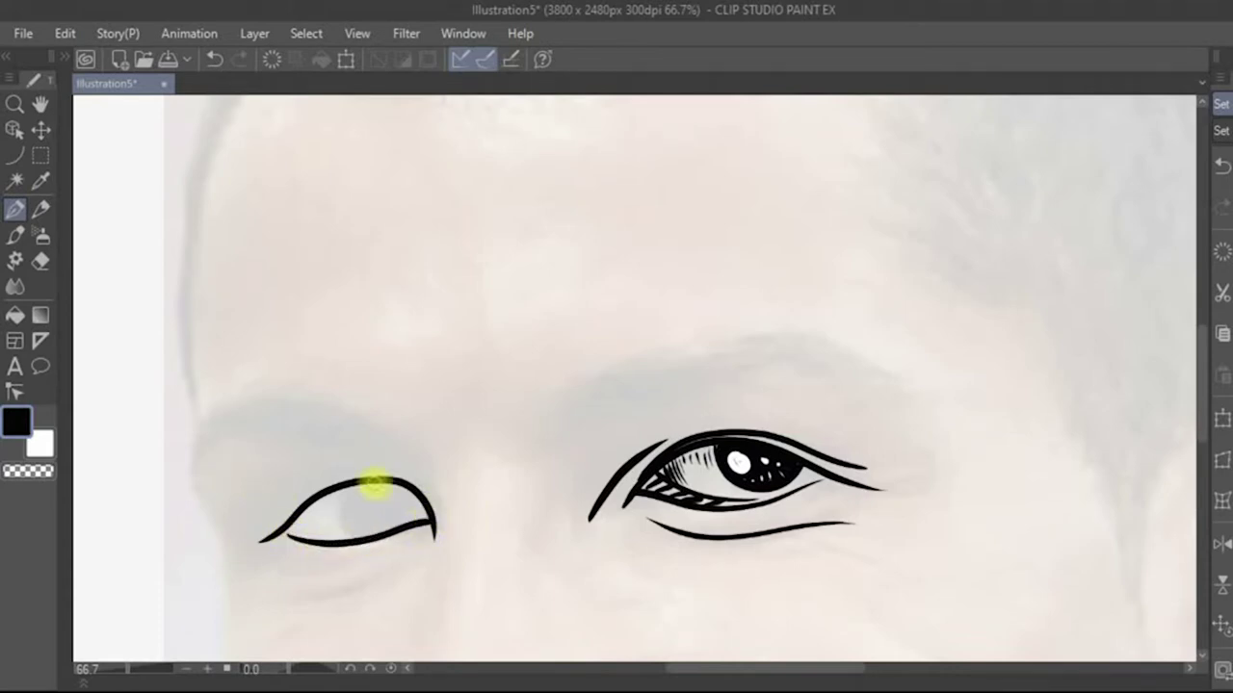
{"action": "mouse_move", "coordinate": [345, 493]}
{"action": "left_mouse_down"}
{"action": "mouse_move", "coordinate": [338, 514]}
{"action": "mouse_move", "coordinate": [357, 543]}
{"action": "left_mouse_up"}
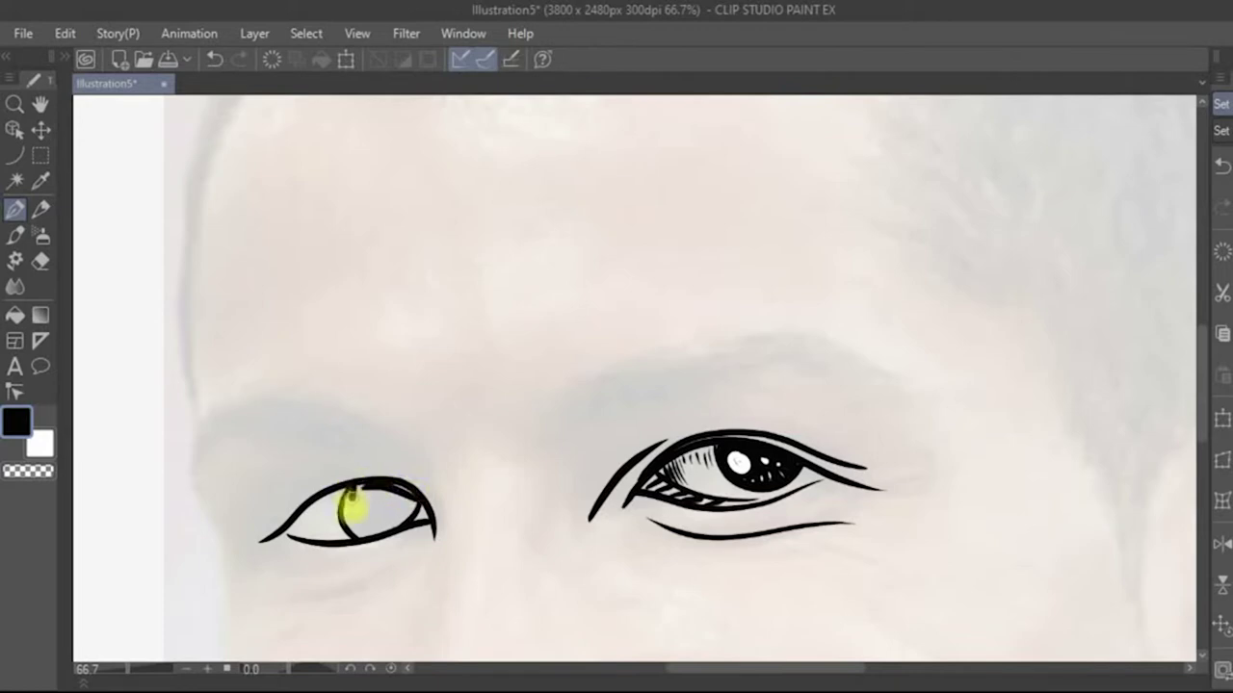
{"action": "mouse_move", "coordinate": [352, 523]}
{"action": "left_mouse_down"}
{"action": "mouse_move", "coordinate": [355, 508]}
{"action": "mouse_move", "coordinate": [369, 518]}
{"action": "left_mouse_up"}
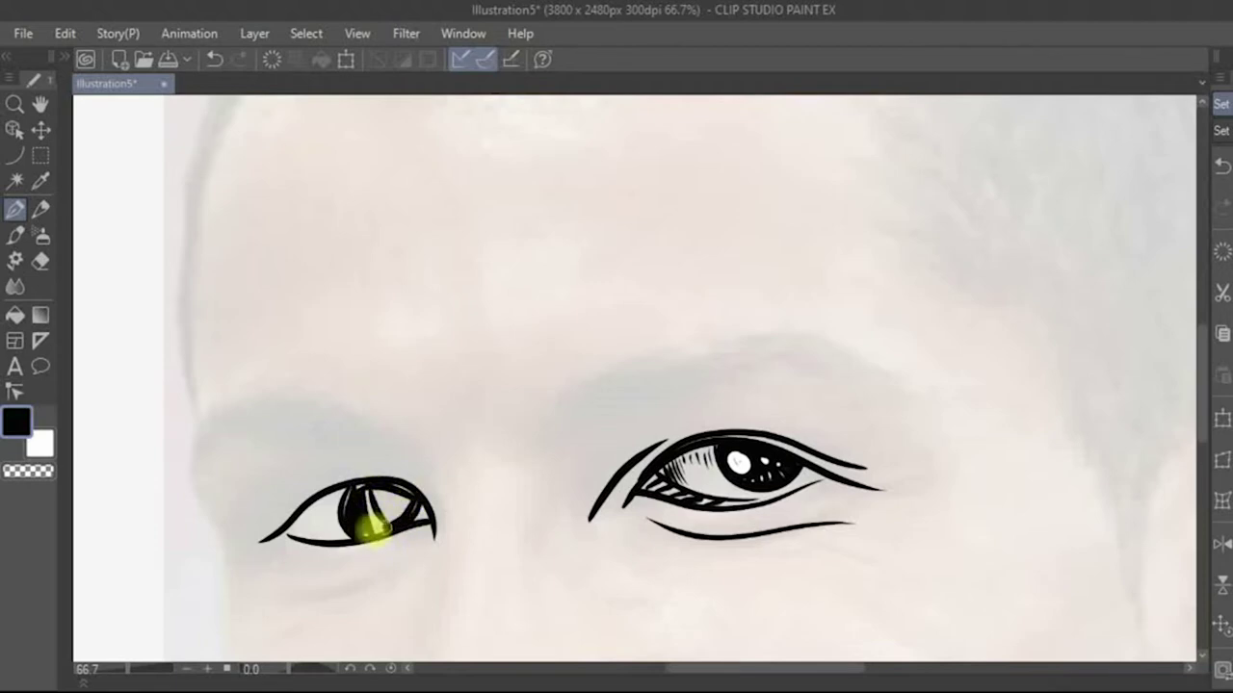
{"action": "mouse_move", "coordinate": [354, 525]}
{"action": "left_mouse_down"}
{"action": "mouse_move", "coordinate": [399, 495]}
{"action": "mouse_move", "coordinate": [385, 517]}
{"action": "left_mouse_up"}
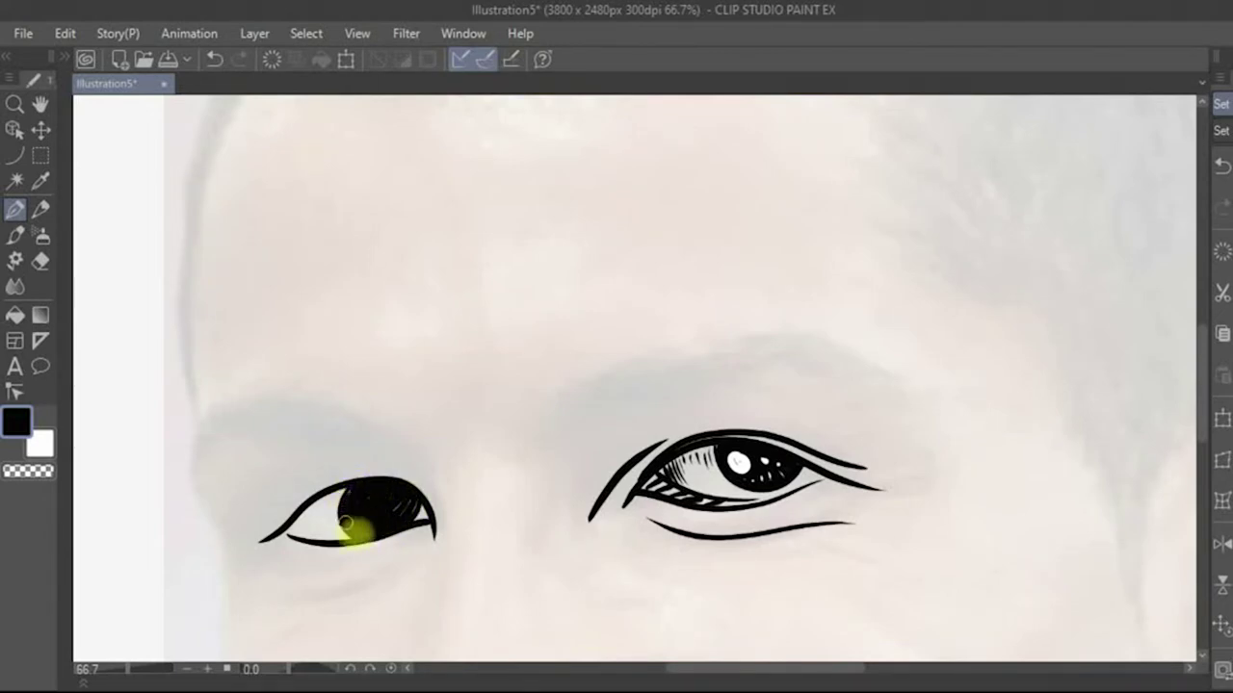
Dab white highlight dots into the left pupil, then hatch the eye's white in black
{"action": "left_click", "coordinate": [39, 443]}
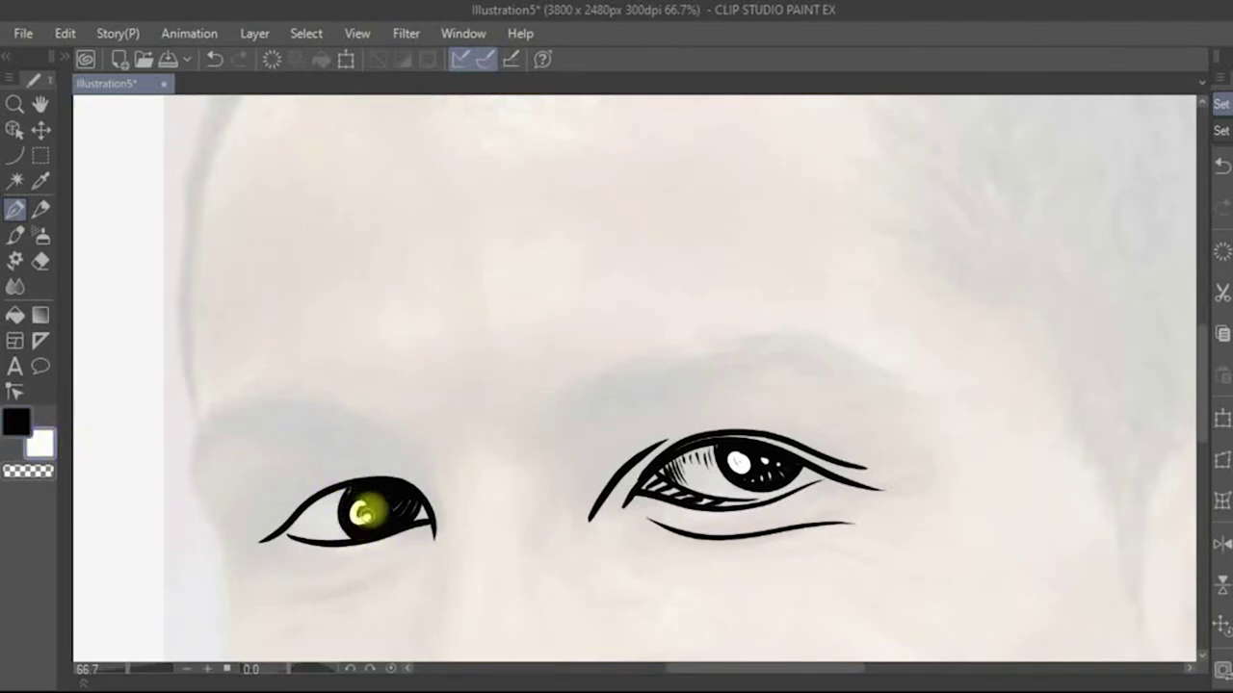
{"action": "left_click", "coordinate": [360, 514]}
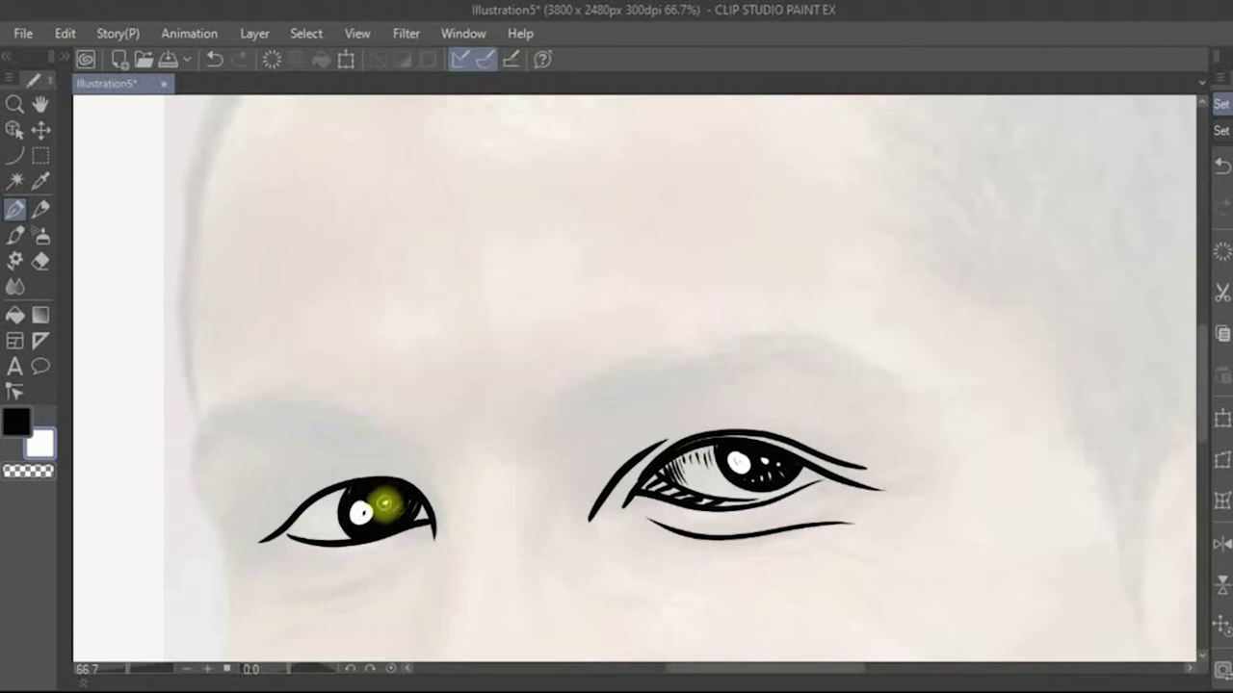
{"action": "left_click", "coordinate": [389, 501]}
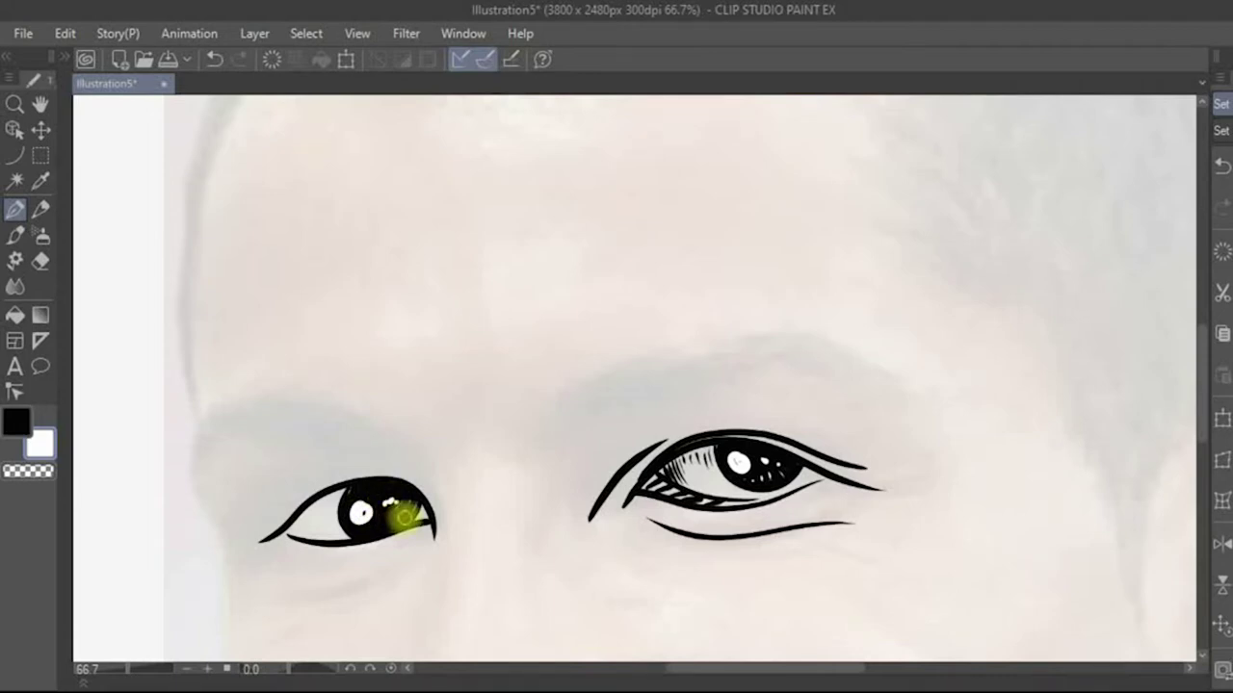
{"action": "left_click_drag", "start_coordinate": [405, 517], "coordinate": [399, 510]}
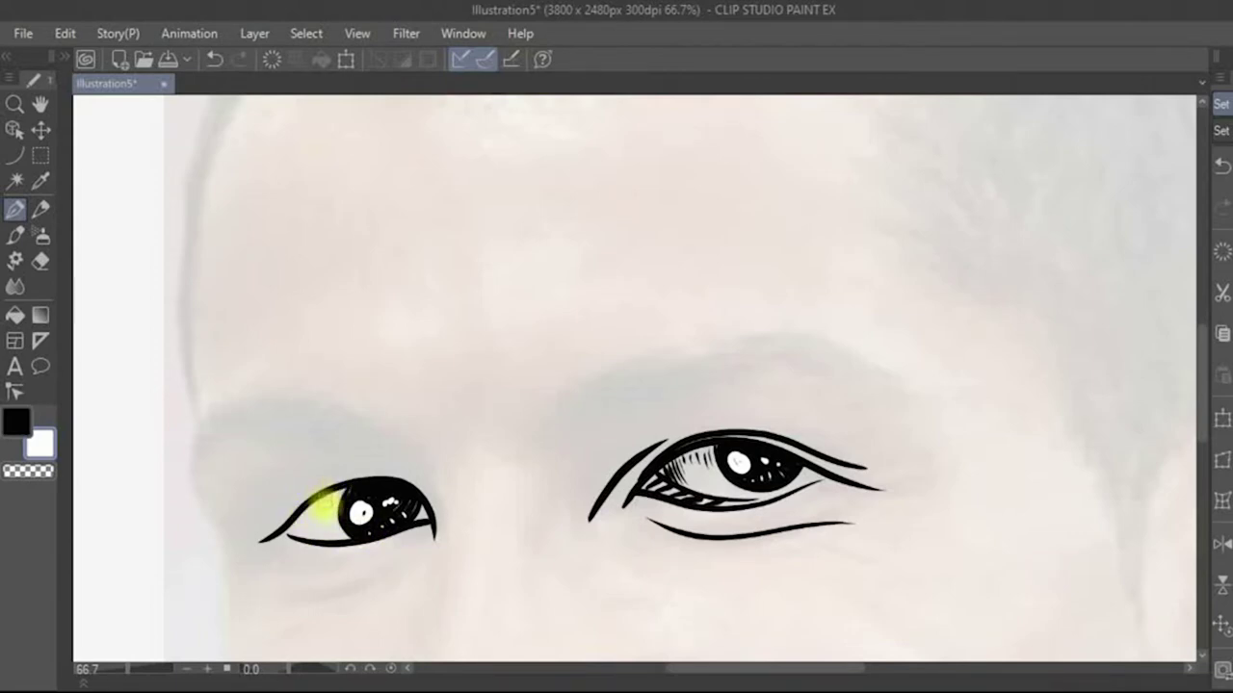
{"action": "left_click", "coordinate": [22, 422]}
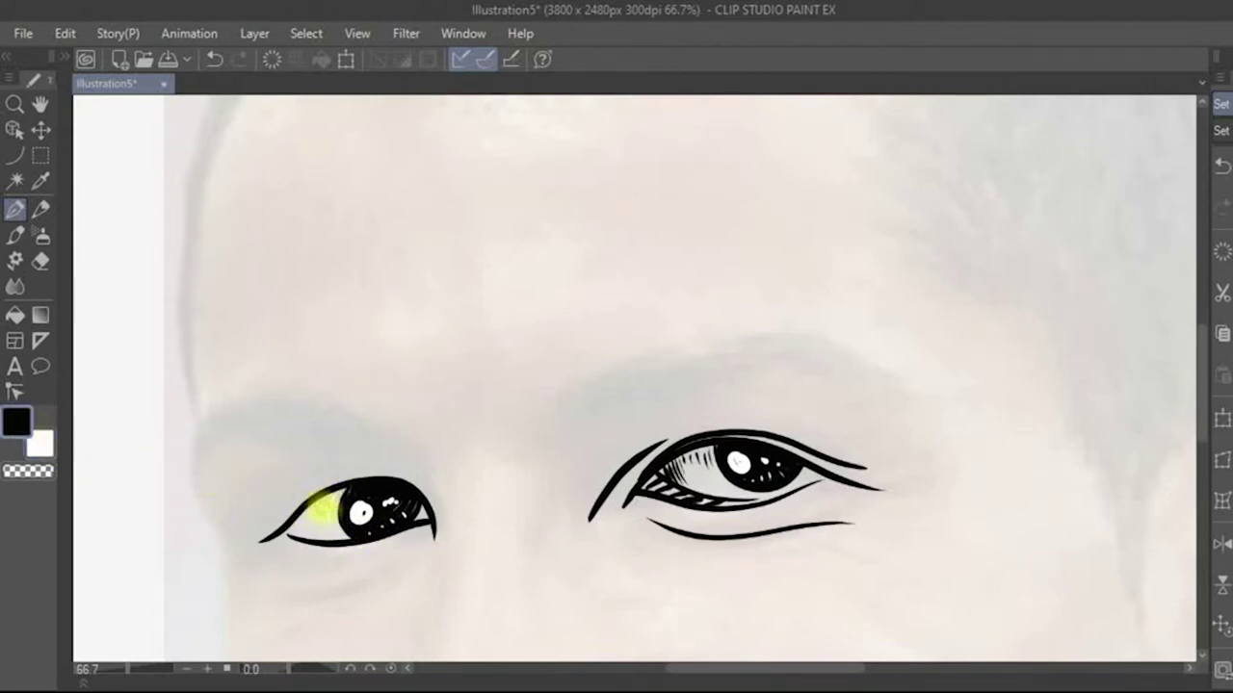
{"action": "mouse_move", "coordinate": [329, 523]}
{"action": "left_mouse_down"}
{"action": "mouse_move", "coordinate": [324, 495]}
{"action": "mouse_move", "coordinate": [316, 513]}
{"action": "mouse_move", "coordinate": [302, 504]}
{"action": "mouse_move", "coordinate": [288, 526]}
{"action": "mouse_move", "coordinate": [273, 524]}
{"action": "left_mouse_up"}
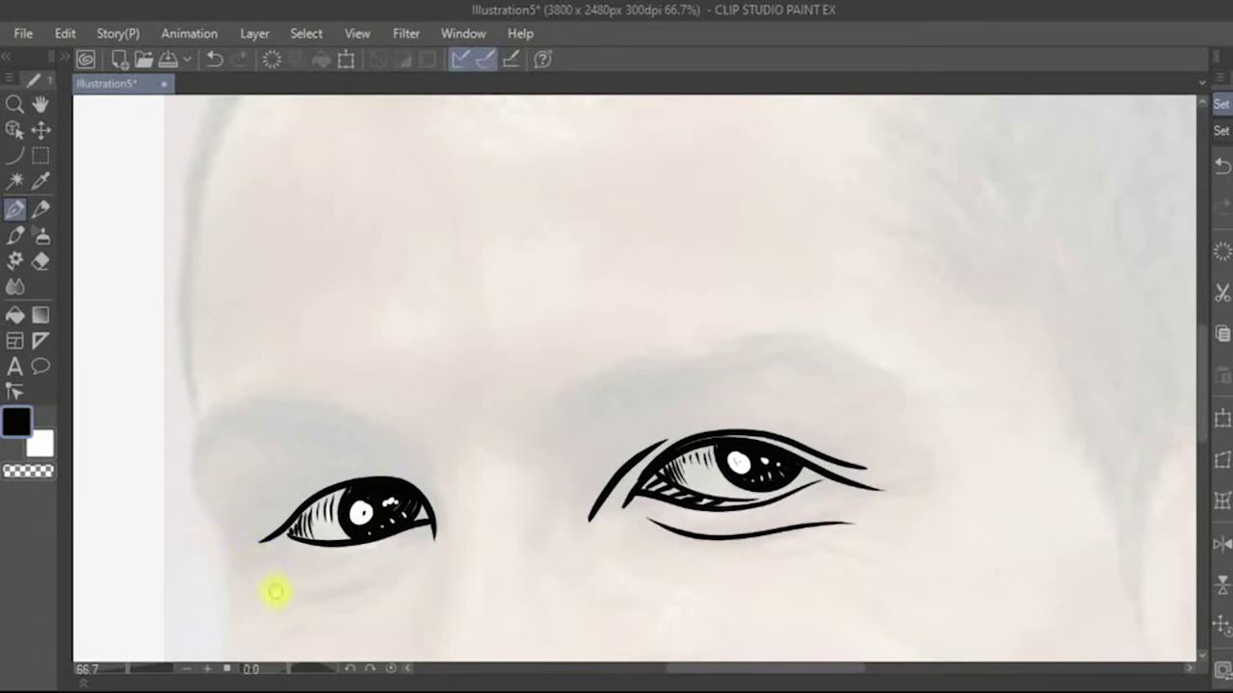
Draw two curved lines beneath the left eye, redoing the lower eyelid stroke
{"action": "left_click_drag", "start_coordinate": [280, 598], "coordinate": [389, 581]}
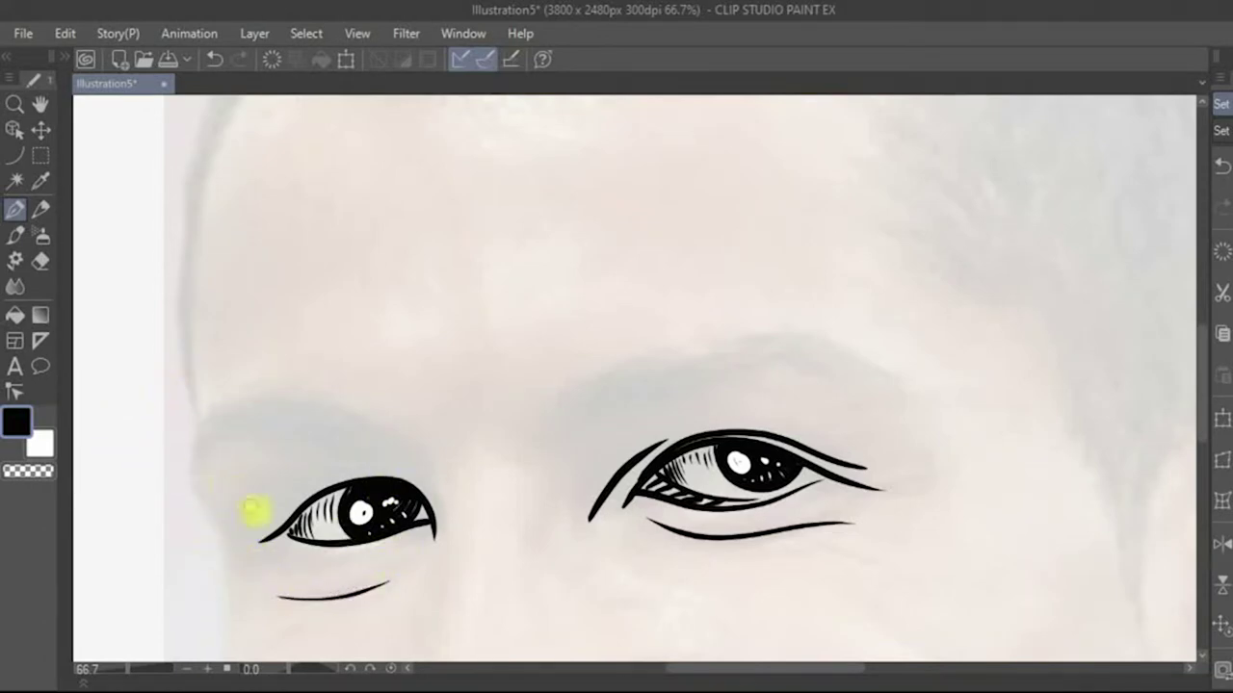
{"action": "left_click_drag", "start_coordinate": [285, 552], "coordinate": [436, 550]}
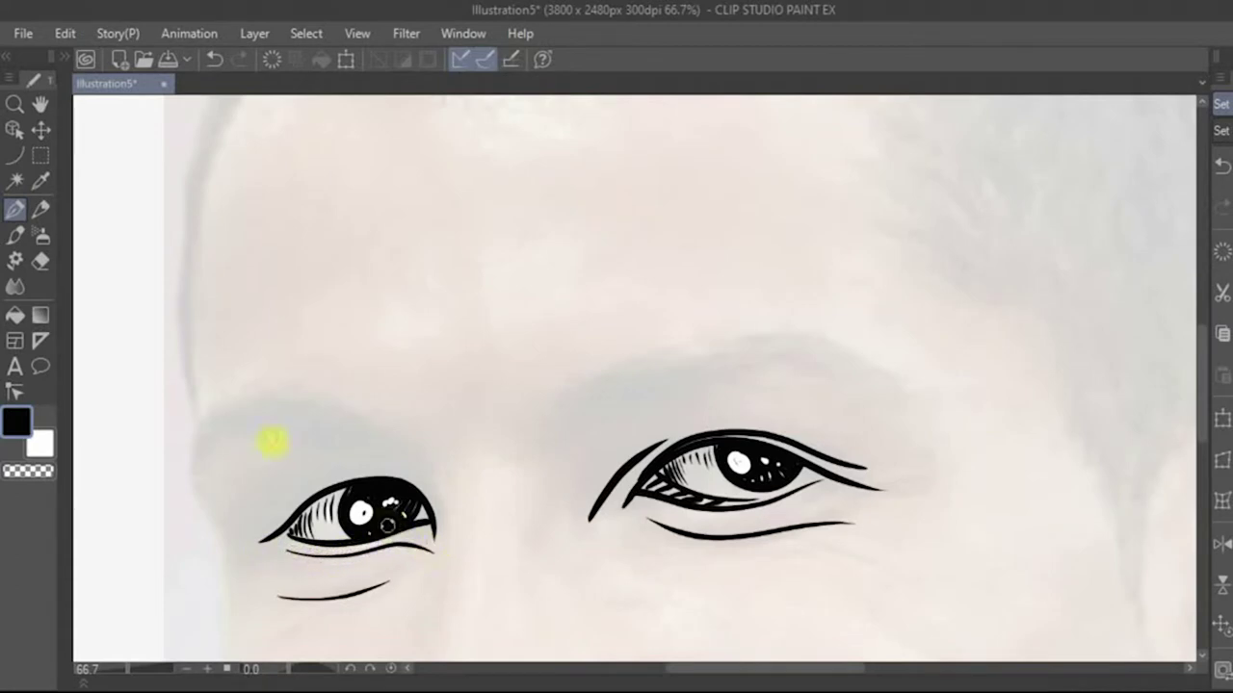
{"action": "key", "text": "ctrl+z"}
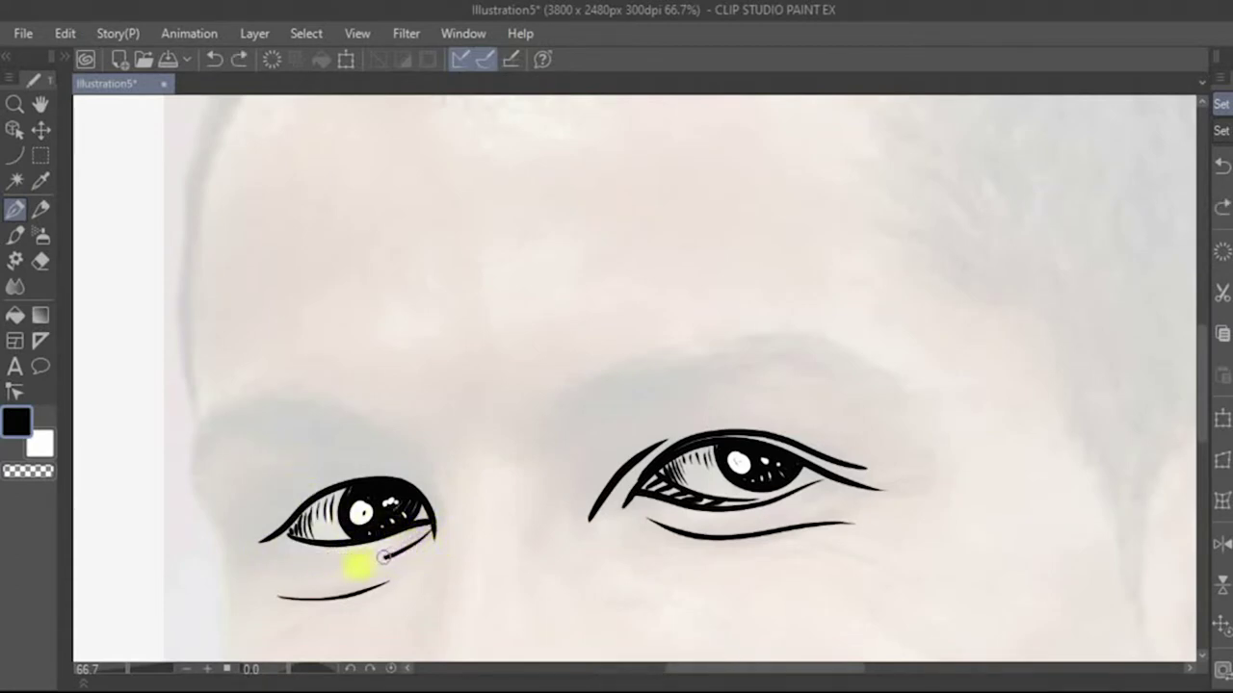
{"action": "left_click_drag", "start_coordinate": [384, 557], "coordinate": [289, 559]}
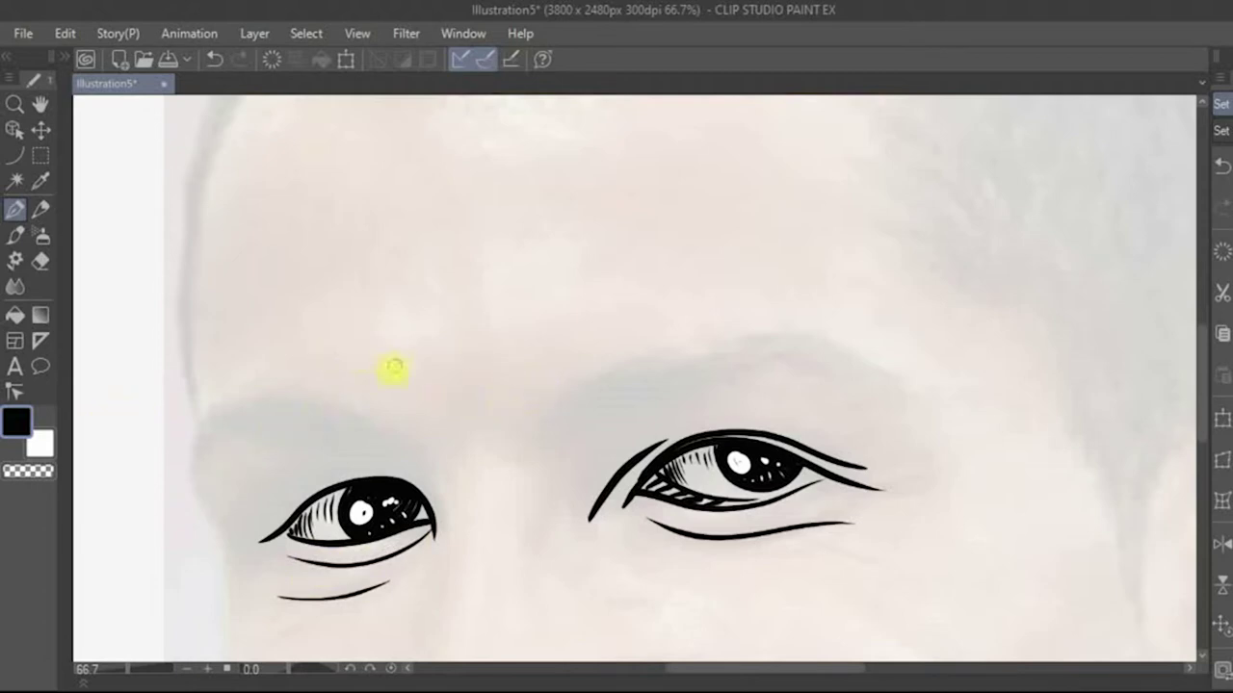
Hatch the left eyebrow with curved strokes, densest toward its outer end
{"action": "left_click_drag", "start_coordinate": [424, 482], "coordinate": [374, 416]}
{"action": "left_click_drag", "start_coordinate": [424, 482], "coordinate": [318, 395]}
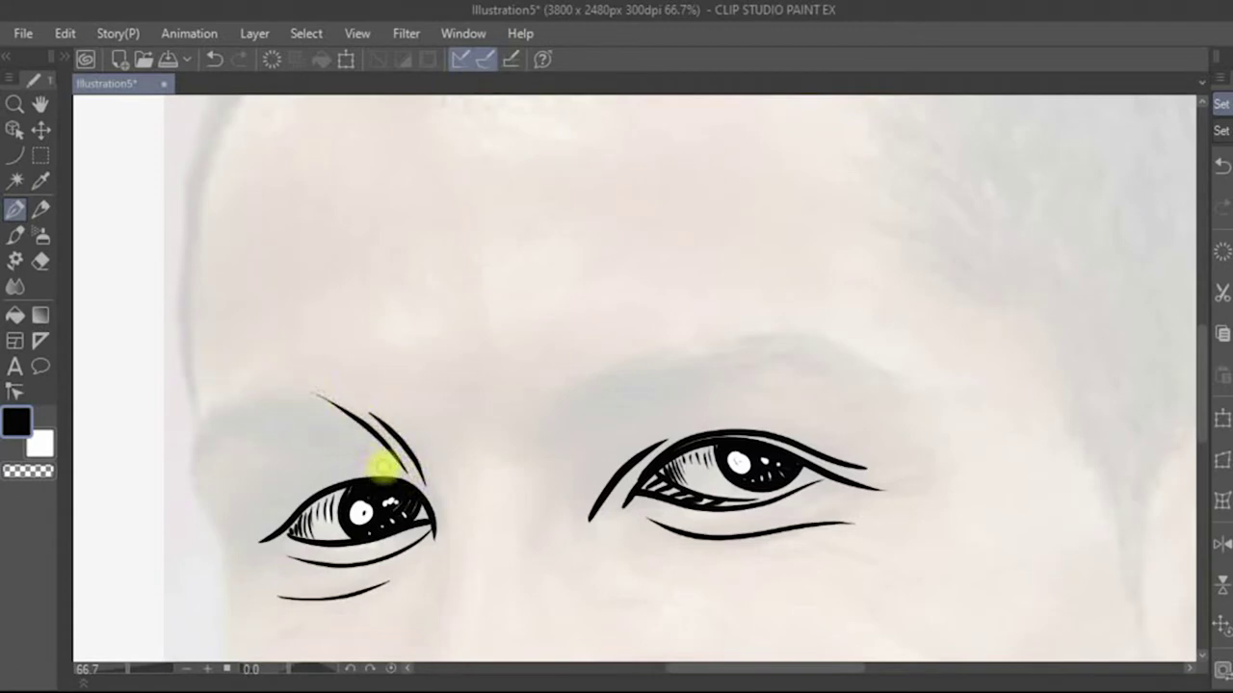
{"action": "left_click_drag", "start_coordinate": [381, 462], "coordinate": [308, 405]}
{"action": "left_click_drag", "start_coordinate": [371, 458], "coordinate": [289, 407]}
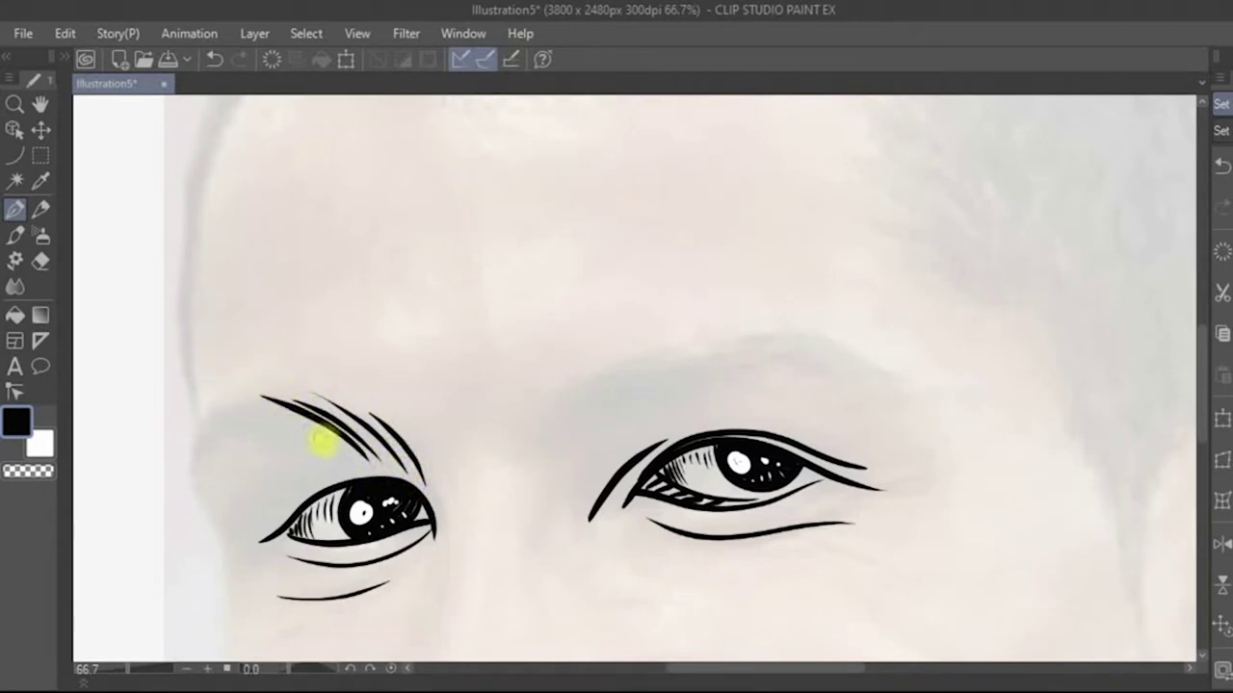
{"action": "left_click_drag", "start_coordinate": [333, 444], "coordinate": [265, 401]}
{"action": "left_click_drag", "start_coordinate": [318, 453], "coordinate": [229, 406]}
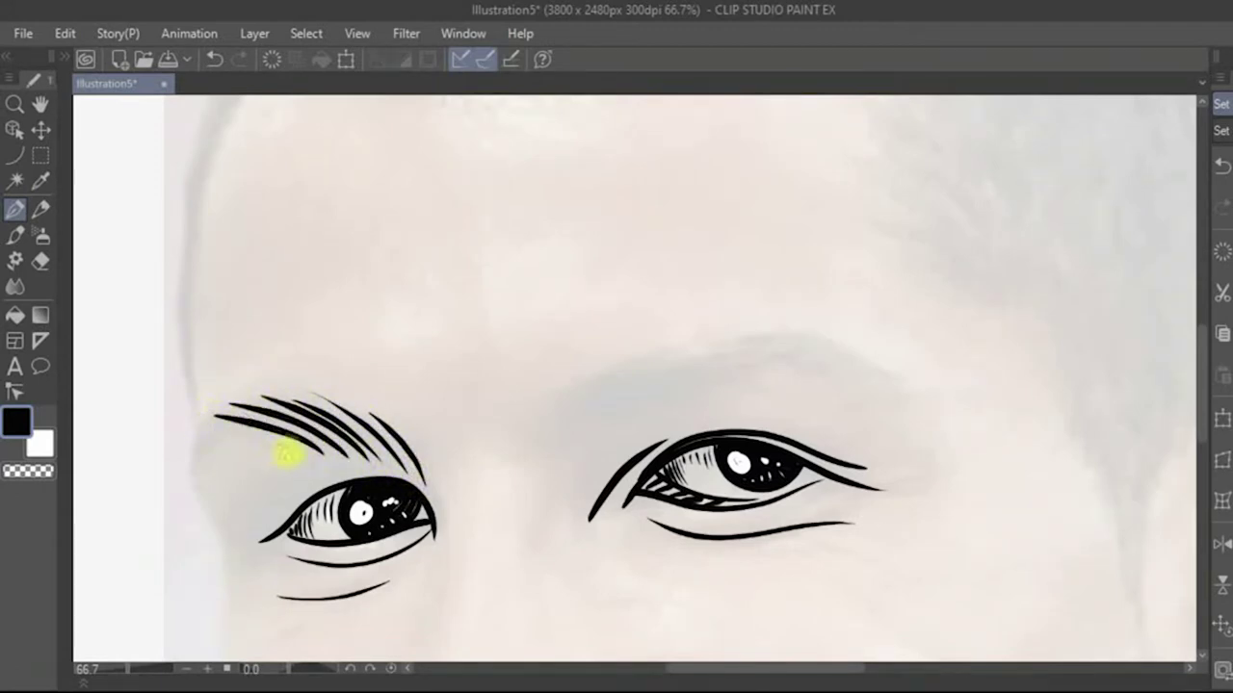
{"action": "left_click_drag", "start_coordinate": [279, 451], "coordinate": [204, 431]}
{"action": "left_click_drag", "start_coordinate": [275, 453], "coordinate": [187, 453]}
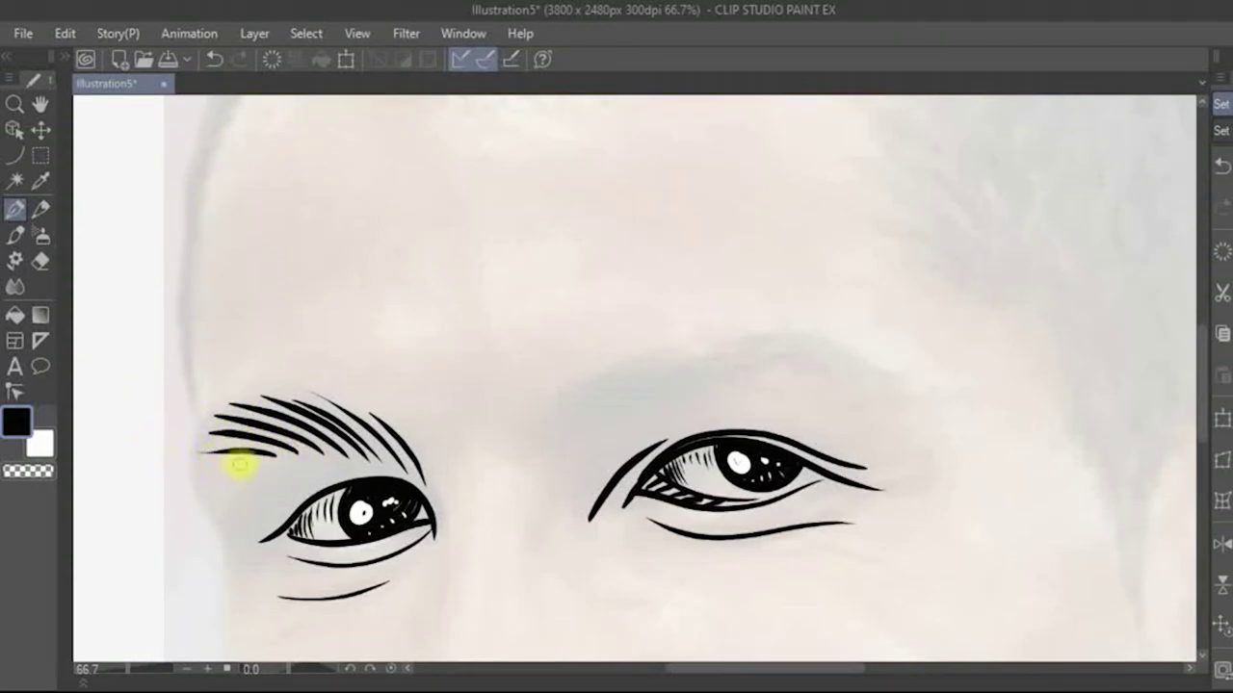
{"action": "left_click_drag", "start_coordinate": [275, 453], "coordinate": [198, 445]}
{"action": "mouse_move", "coordinate": [272, 451]}
{"action": "left_mouse_down"}
{"action": "mouse_move", "coordinate": [220, 427]}
{"action": "mouse_move", "coordinate": [214, 398]}
{"action": "left_mouse_up"}
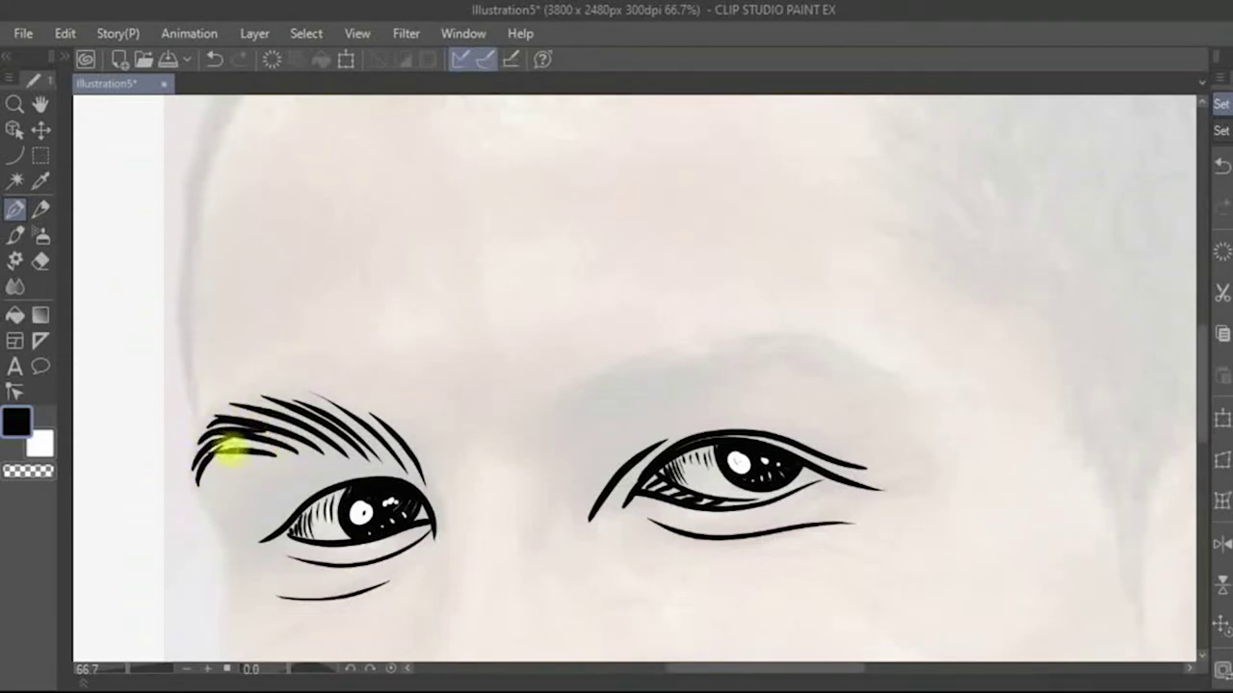
{"action": "left_click_drag", "start_coordinate": [286, 433], "coordinate": [219, 434]}
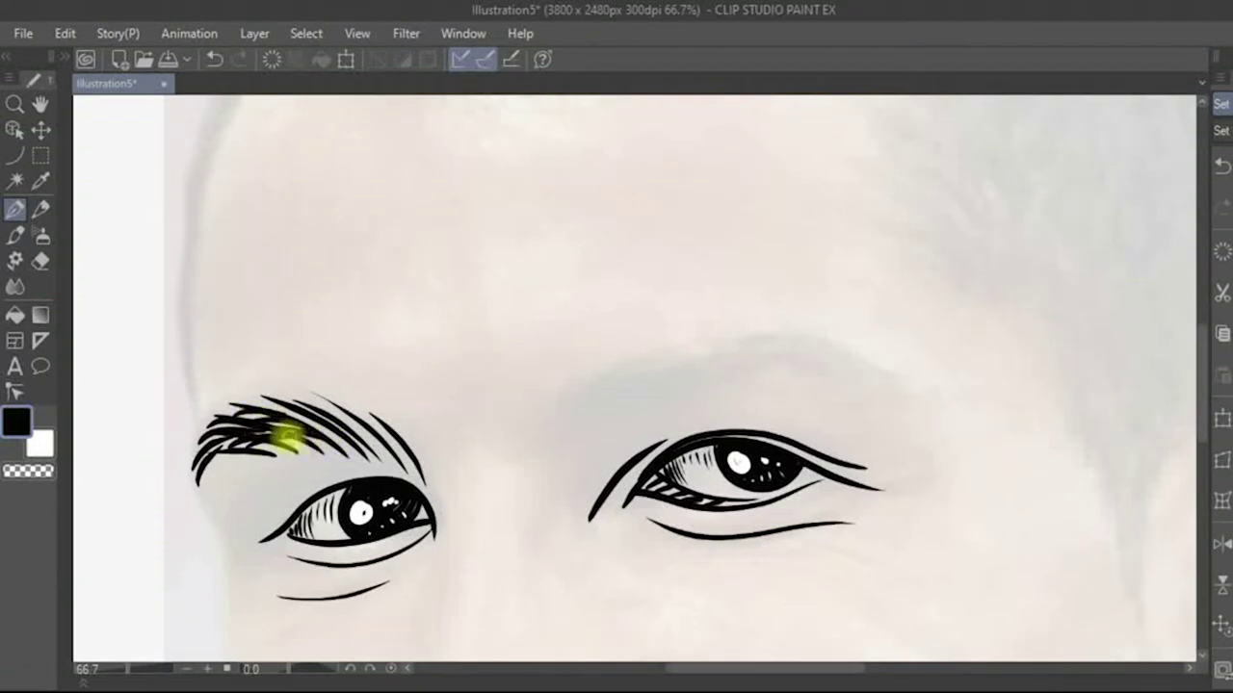
Add a hair to the left eyebrow, then hatch and cross-hatch the right eyebrow
{"action": "left_click_drag", "start_coordinate": [272, 414], "coordinate": [247, 395]}
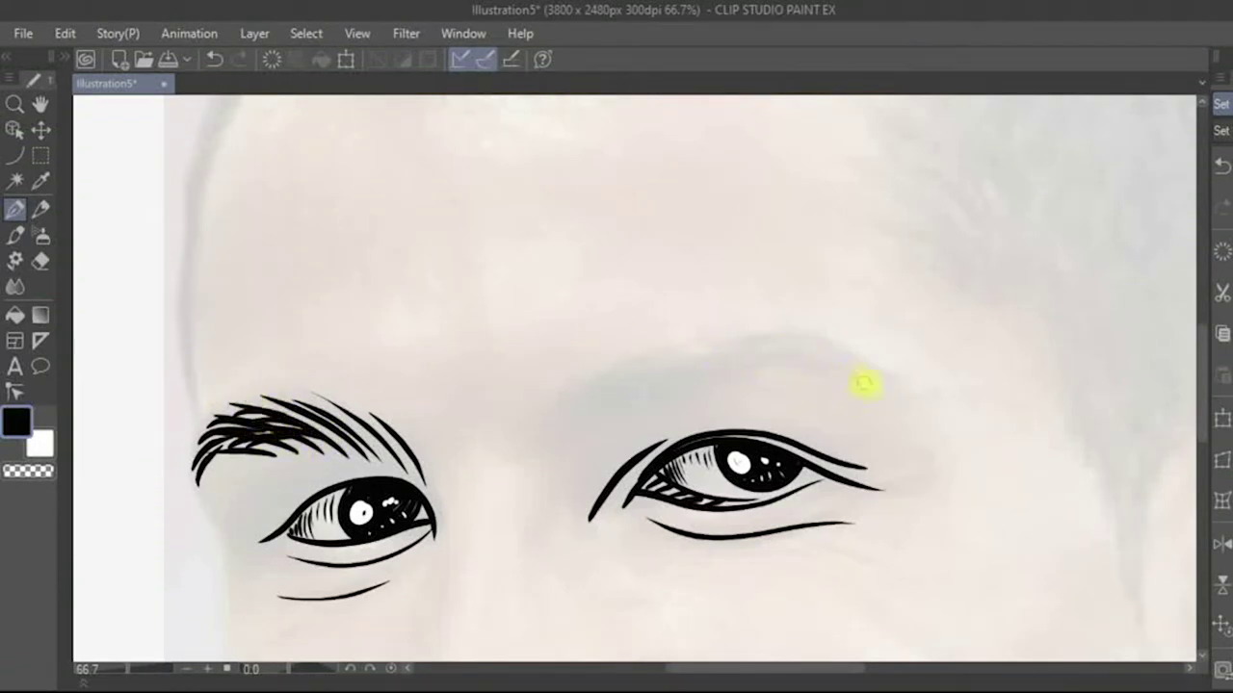
{"action": "mouse_move", "coordinate": [906, 408]}
{"action": "left_mouse_down"}
{"action": "mouse_move", "coordinate": [834, 349]}
{"action": "mouse_move", "coordinate": [876, 398]}
{"action": "left_mouse_up"}
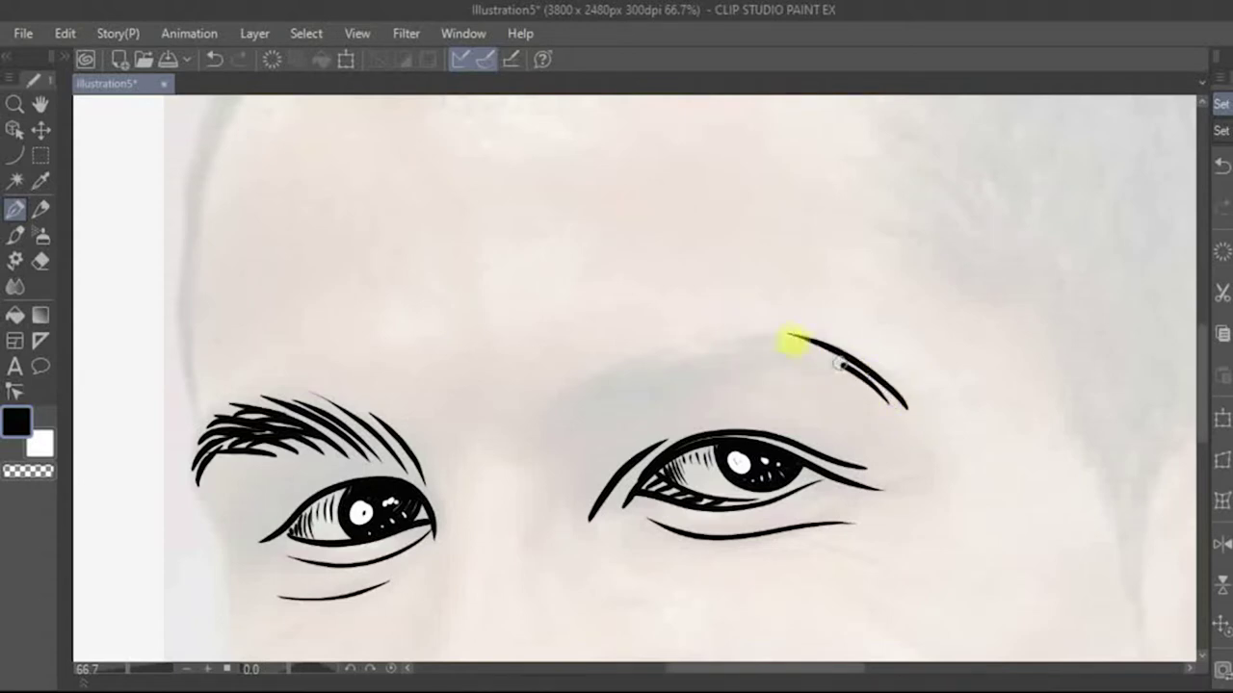
{"action": "mouse_move", "coordinate": [747, 336]}
{"action": "left_mouse_down"}
{"action": "mouse_move", "coordinate": [837, 381]}
{"action": "mouse_move", "coordinate": [738, 341]}
{"action": "mouse_move", "coordinate": [707, 344]}
{"action": "left_mouse_up"}
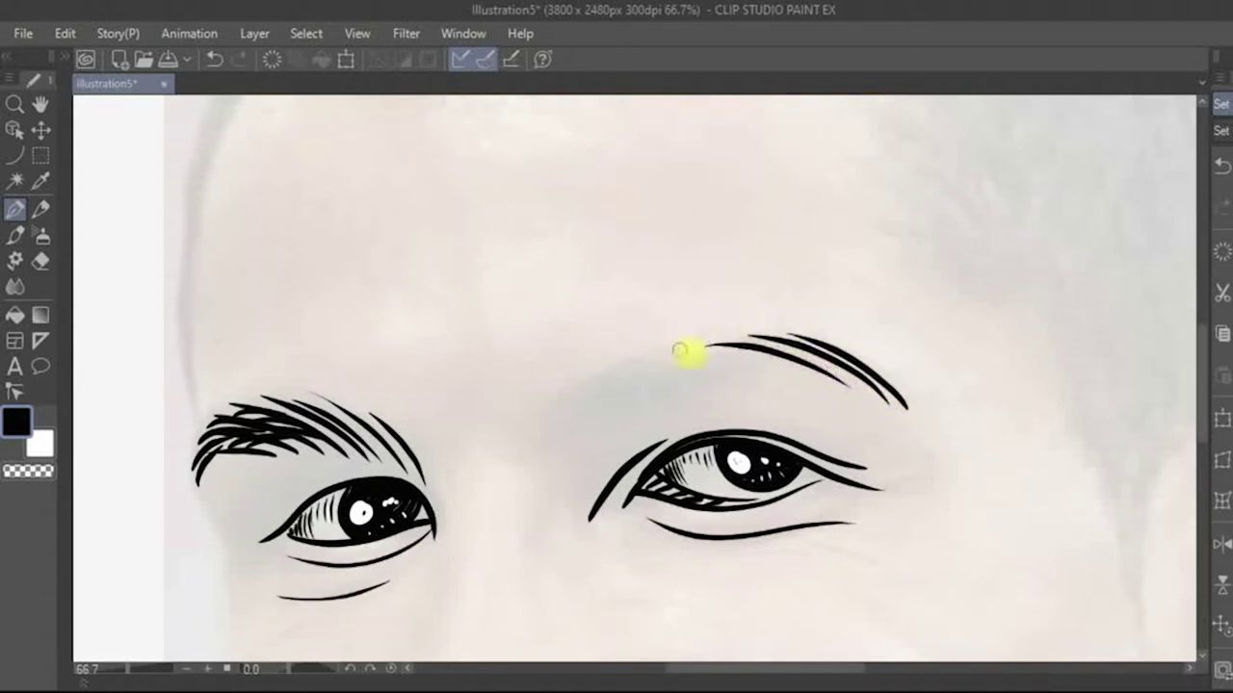
{"action": "left_click_drag", "start_coordinate": [801, 376], "coordinate": [698, 346]}
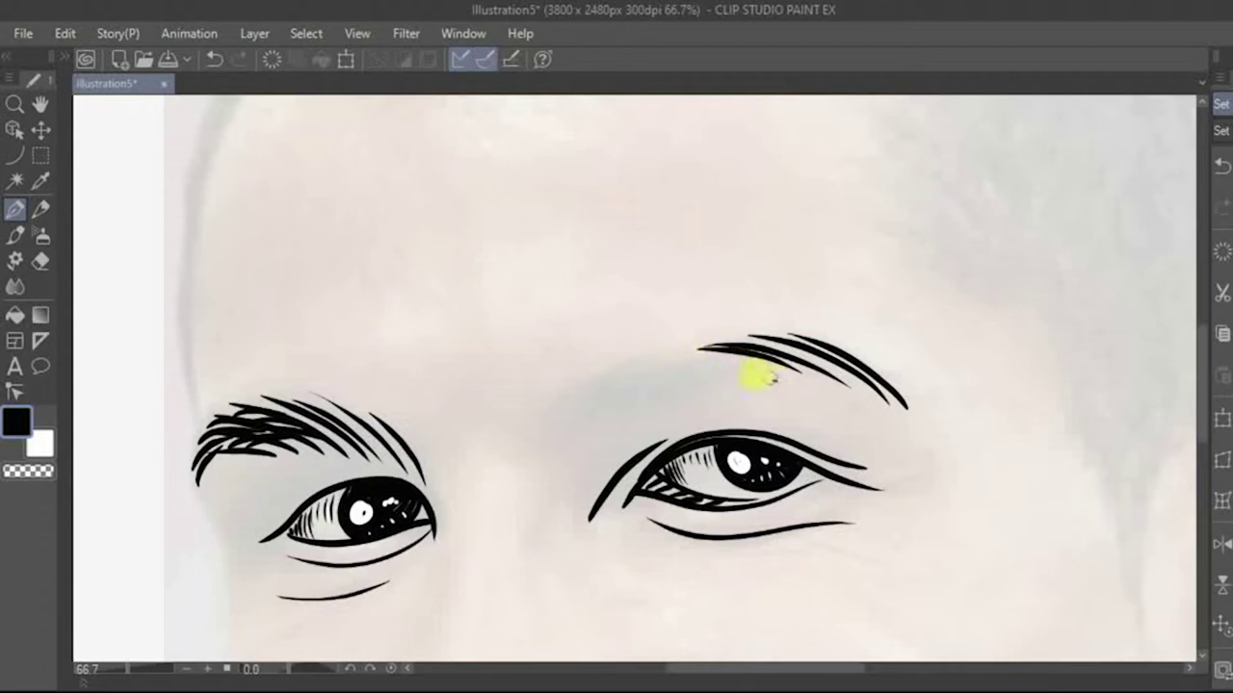
{"action": "mouse_move", "coordinate": [756, 389]}
{"action": "left_mouse_down"}
{"action": "mouse_move", "coordinate": [665, 362]}
{"action": "mouse_move", "coordinate": [612, 383]}
{"action": "left_mouse_up"}
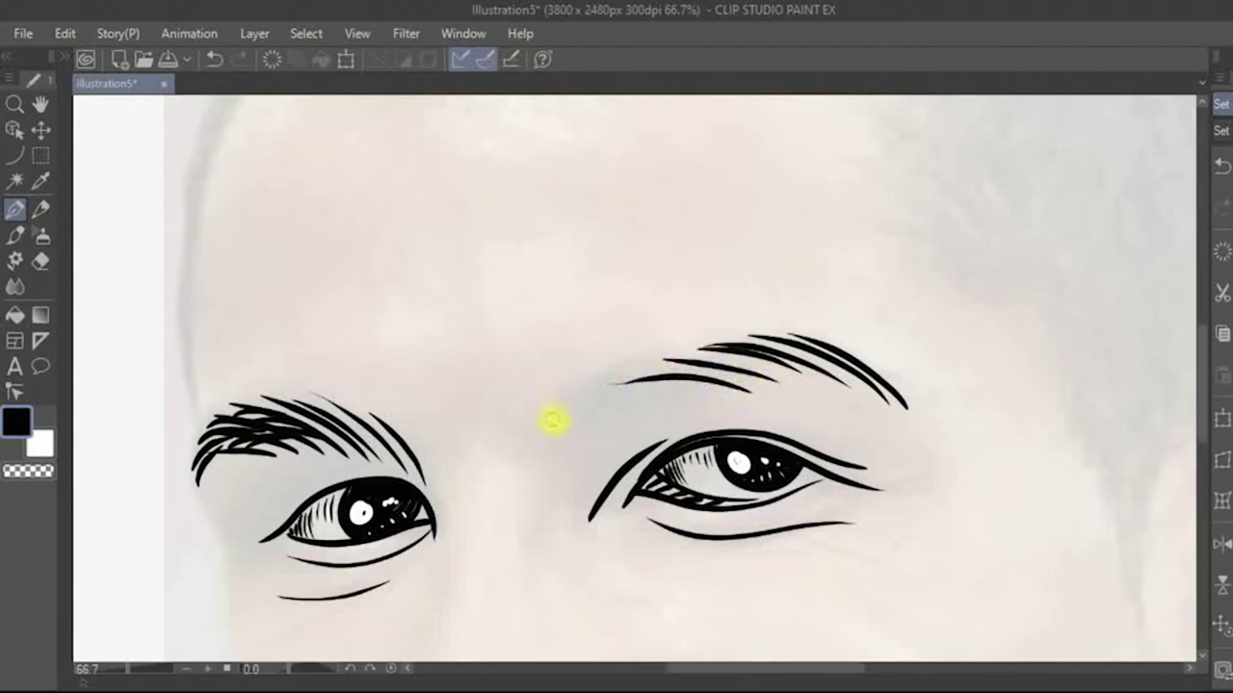
{"action": "mouse_move", "coordinate": [558, 441]}
{"action": "left_mouse_down"}
{"action": "mouse_move", "coordinate": [567, 395]}
{"action": "mouse_move", "coordinate": [586, 402]}
{"action": "mouse_move", "coordinate": [647, 354]}
{"action": "mouse_move", "coordinate": [708, 349]}
{"action": "left_mouse_up"}
{"action": "mouse_move", "coordinate": [655, 392]}
{"action": "left_mouse_down"}
{"action": "mouse_move", "coordinate": [710, 352]}
{"action": "mouse_move", "coordinate": [743, 349]}
{"action": "left_mouse_up"}
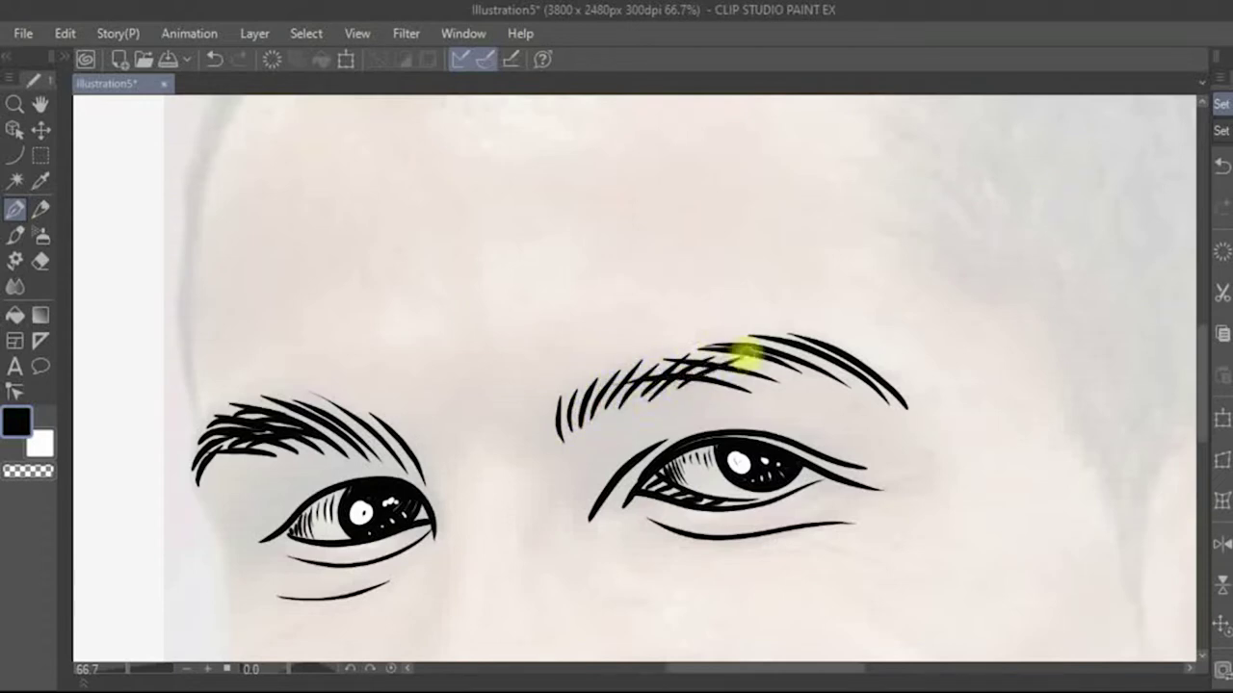
{"action": "mouse_move", "coordinate": [691, 390]}
{"action": "left_mouse_down"}
{"action": "mouse_move", "coordinate": [746, 348]}
{"action": "mouse_move", "coordinate": [787, 364]}
{"action": "mouse_move", "coordinate": [809, 353]}
{"action": "left_mouse_up"}
{"action": "mouse_move", "coordinate": [762, 391]}
{"action": "left_mouse_down"}
{"action": "mouse_move", "coordinate": [820, 383]}
{"action": "mouse_move", "coordinate": [859, 401]}
{"action": "left_mouse_up"}
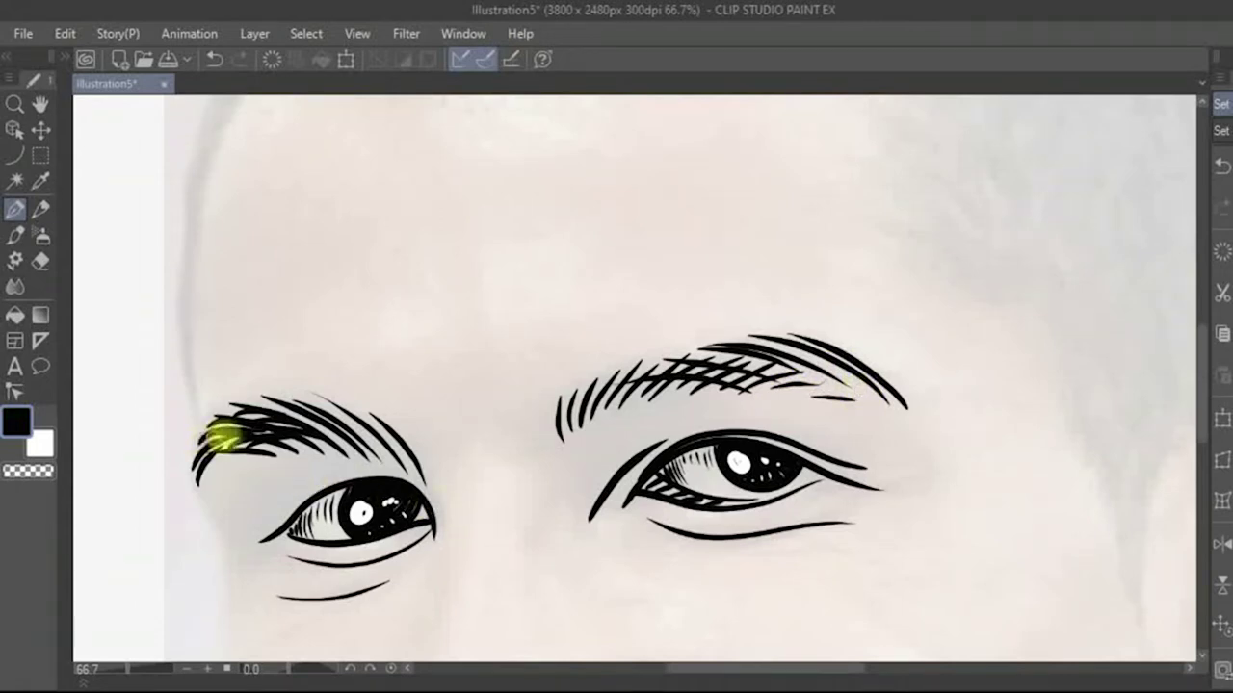
Thicken the left eye's upper lid line, shifting the view toward the nose and mouth
{"action": "mouse_move", "coordinate": [301, 472]}
{"action": "left_mouse_down"}
{"action": "mouse_move", "coordinate": [356, 418]}
{"action": "mouse_move", "coordinate": [407, 283]}
{"action": "mouse_move", "coordinate": [388, 276]}
{"action": "left_mouse_up"}
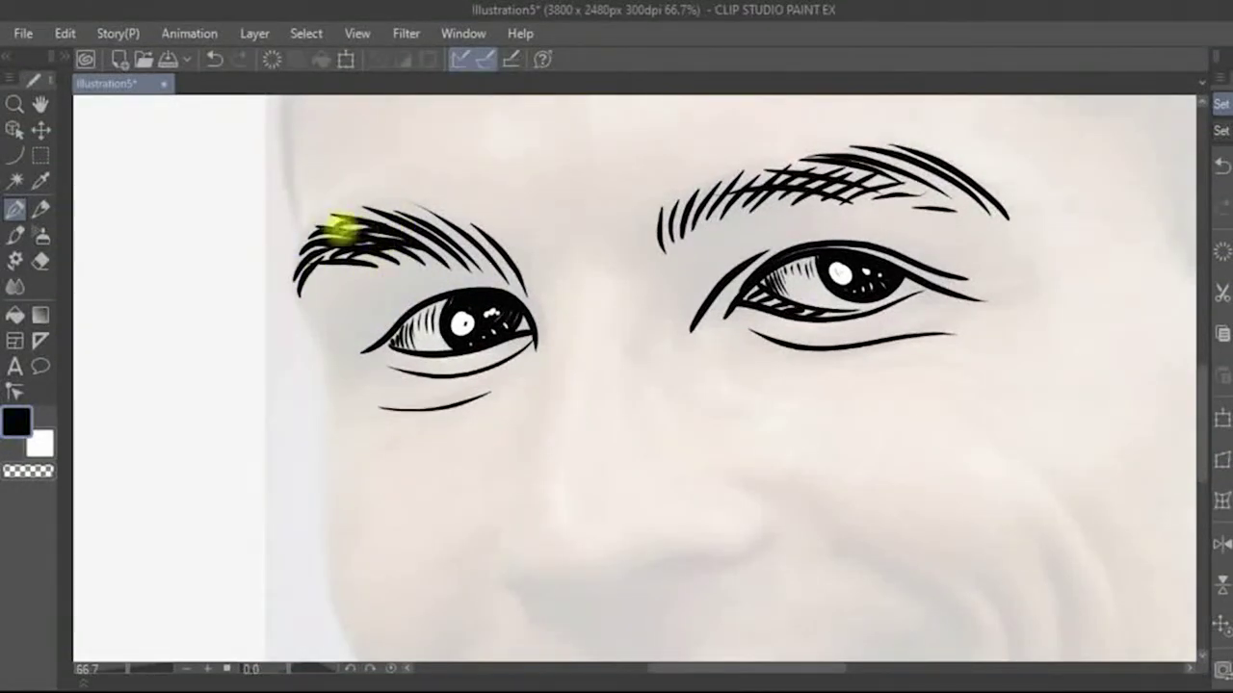
{"action": "mouse_move", "coordinate": [342, 344]}
{"action": "left_mouse_down"}
{"action": "mouse_move", "coordinate": [405, 298]}
{"action": "mouse_move", "coordinate": [473, 279]}
{"action": "mouse_move", "coordinate": [527, 296]}
{"action": "left_mouse_up"}
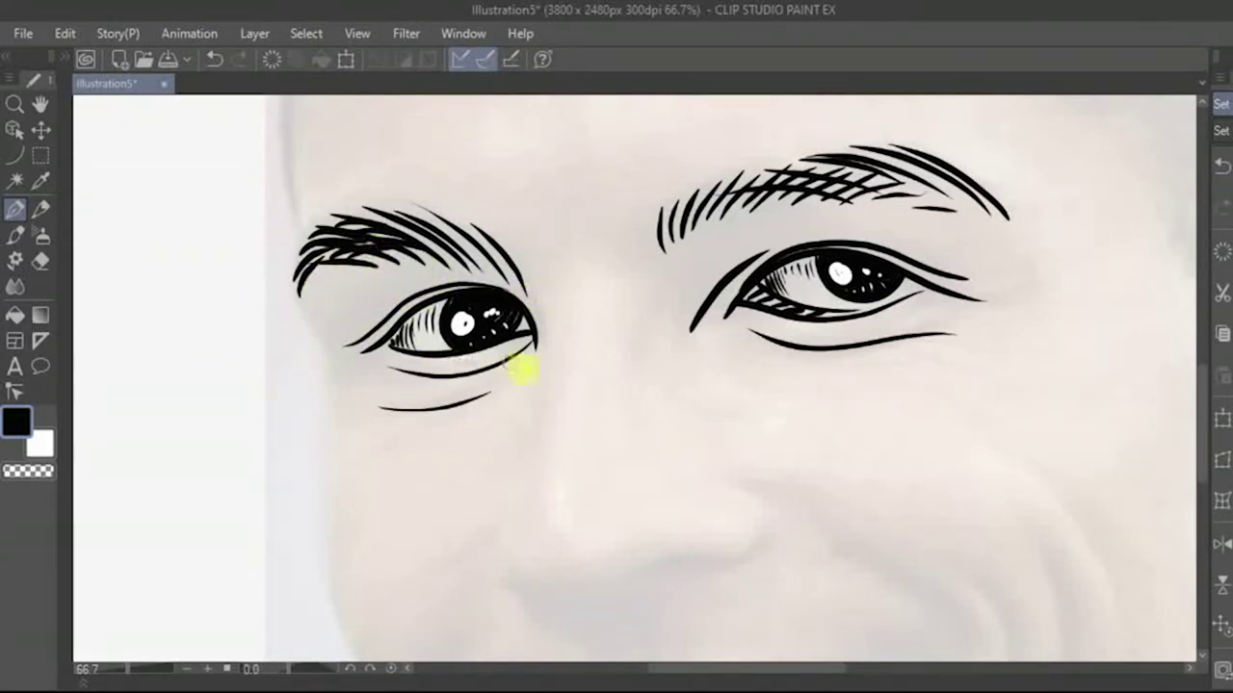
{"action": "left_click_drag", "start_coordinate": [550, 462], "coordinate": [494, 331]}
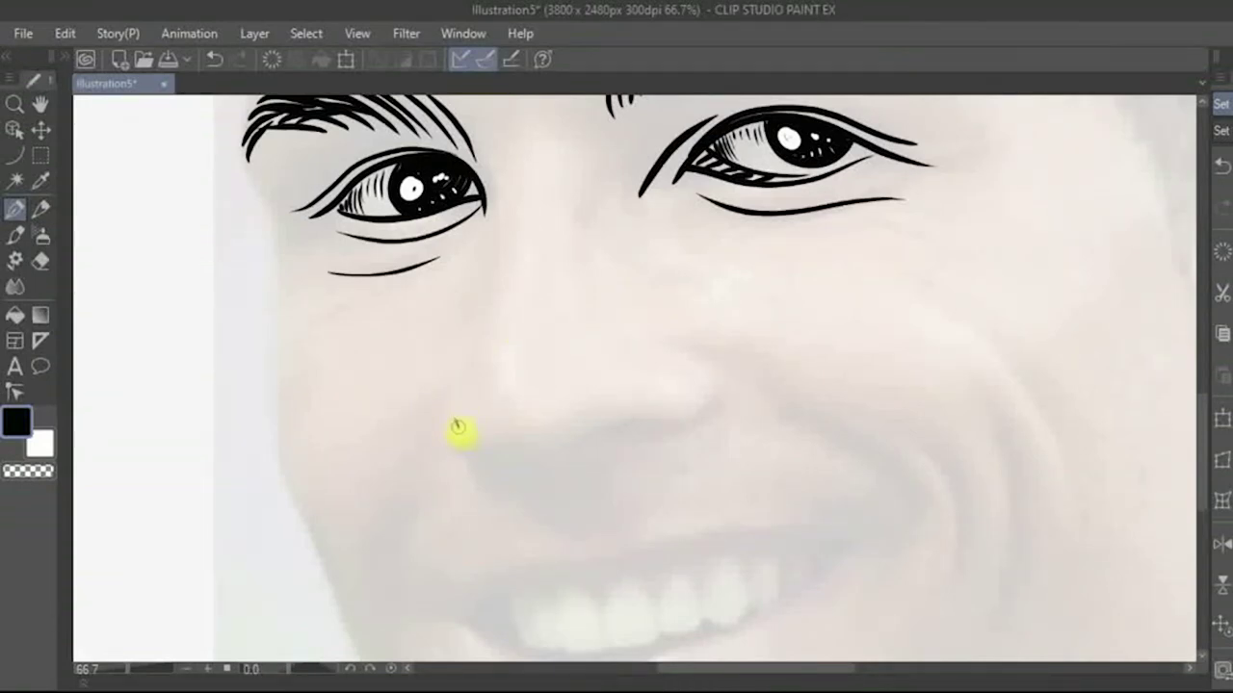
Ink the nose's lower curve and nostril strokes, undoing misplaced ones
{"action": "mouse_move", "coordinate": [458, 426]}
{"action": "left_mouse_down"}
{"action": "mouse_move", "coordinate": [504, 456]}
{"action": "mouse_move", "coordinate": [556, 452]}
{"action": "left_mouse_up"}
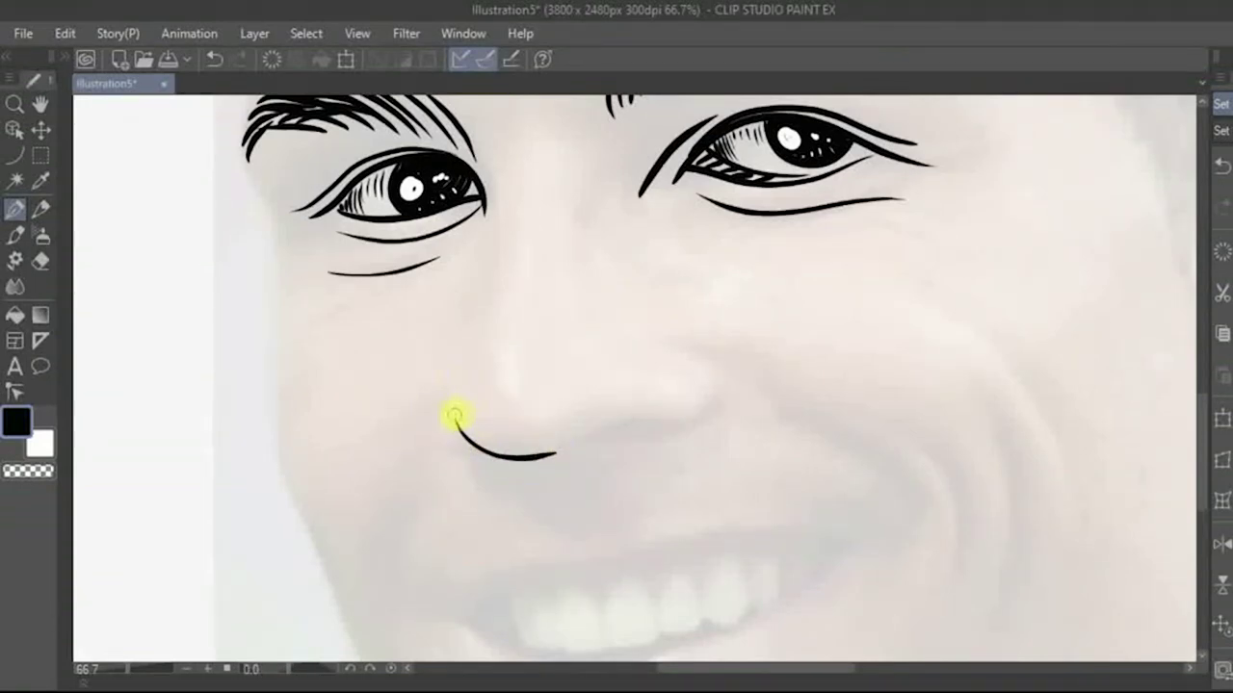
{"action": "key", "text": "ctrl+z"}
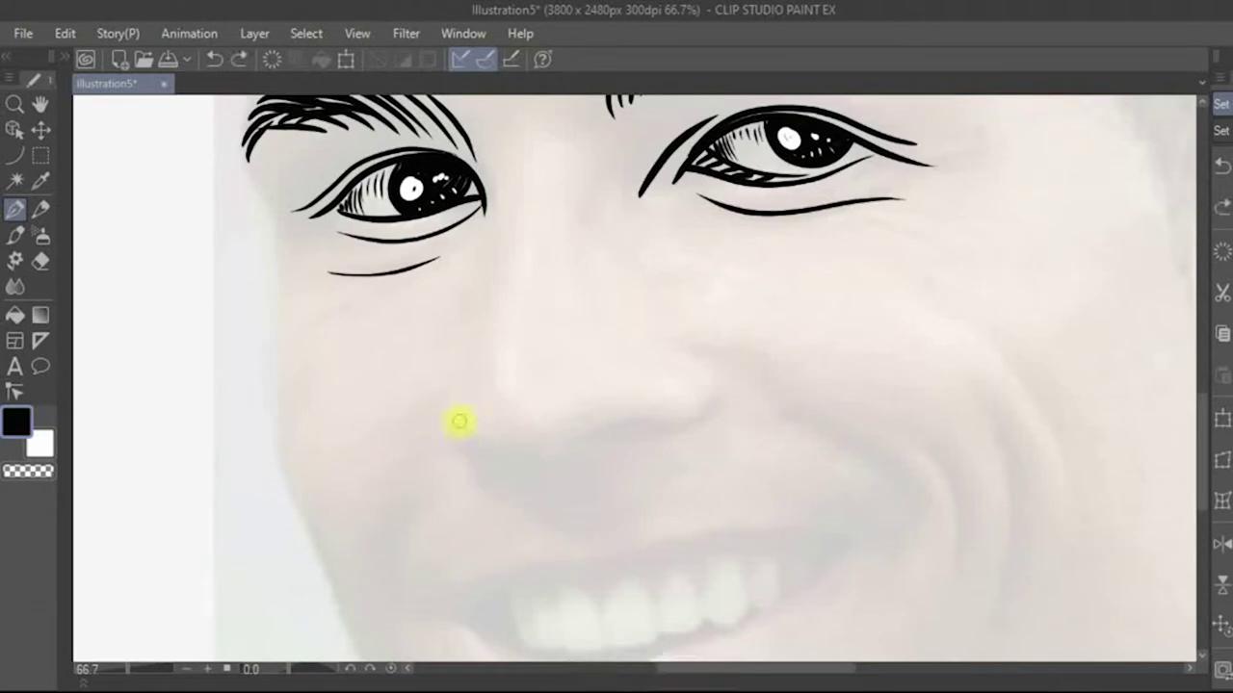
{"action": "mouse_move", "coordinate": [461, 427]}
{"action": "left_mouse_down"}
{"action": "mouse_move", "coordinate": [497, 454]}
{"action": "mouse_move", "coordinate": [542, 454]}
{"action": "mouse_move", "coordinate": [607, 428]}
{"action": "mouse_move", "coordinate": [686, 428]}
{"action": "mouse_move", "coordinate": [690, 346]}
{"action": "left_mouse_up"}
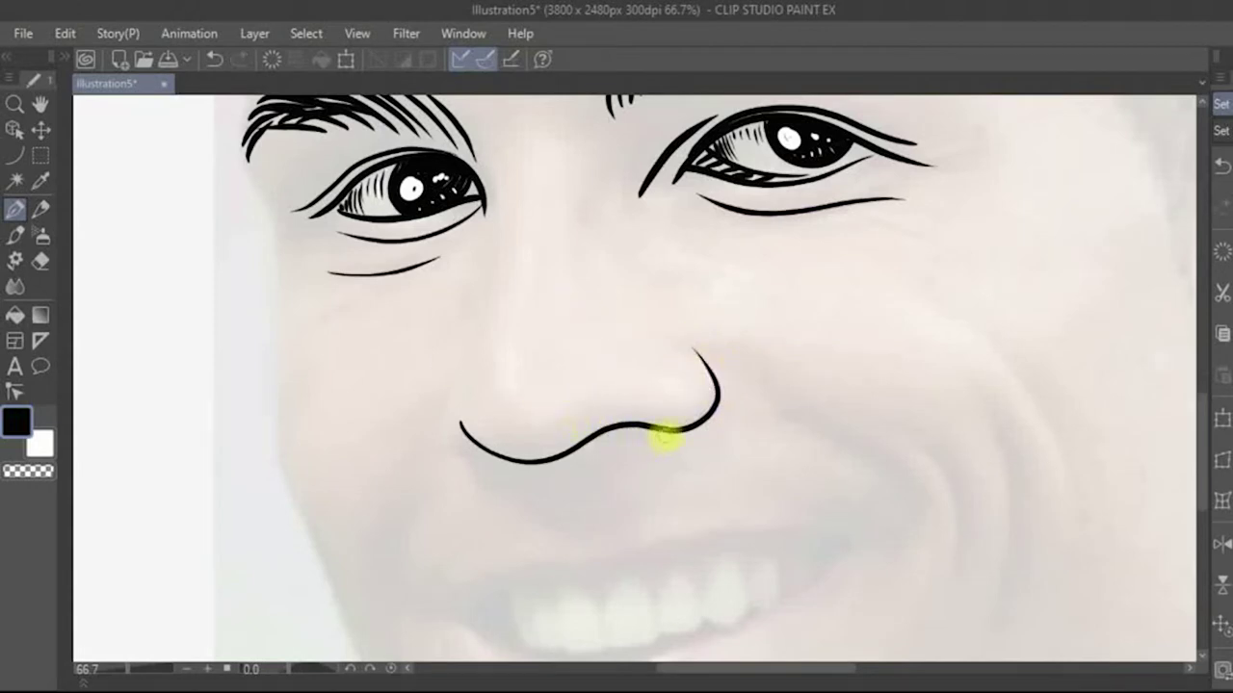
{"action": "mouse_move", "coordinate": [673, 436]}
{"action": "left_mouse_down"}
{"action": "mouse_move", "coordinate": [639, 432]}
{"action": "mouse_move", "coordinate": [538, 466]}
{"action": "mouse_move", "coordinate": [537, 441]}
{"action": "mouse_move", "coordinate": [646, 431]}
{"action": "mouse_move", "coordinate": [604, 441]}
{"action": "mouse_move", "coordinate": [600, 427]}
{"action": "mouse_move", "coordinate": [630, 433]}
{"action": "mouse_move", "coordinate": [540, 460]}
{"action": "mouse_move", "coordinate": [600, 440]}
{"action": "mouse_move", "coordinate": [554, 438]}
{"action": "left_mouse_up"}
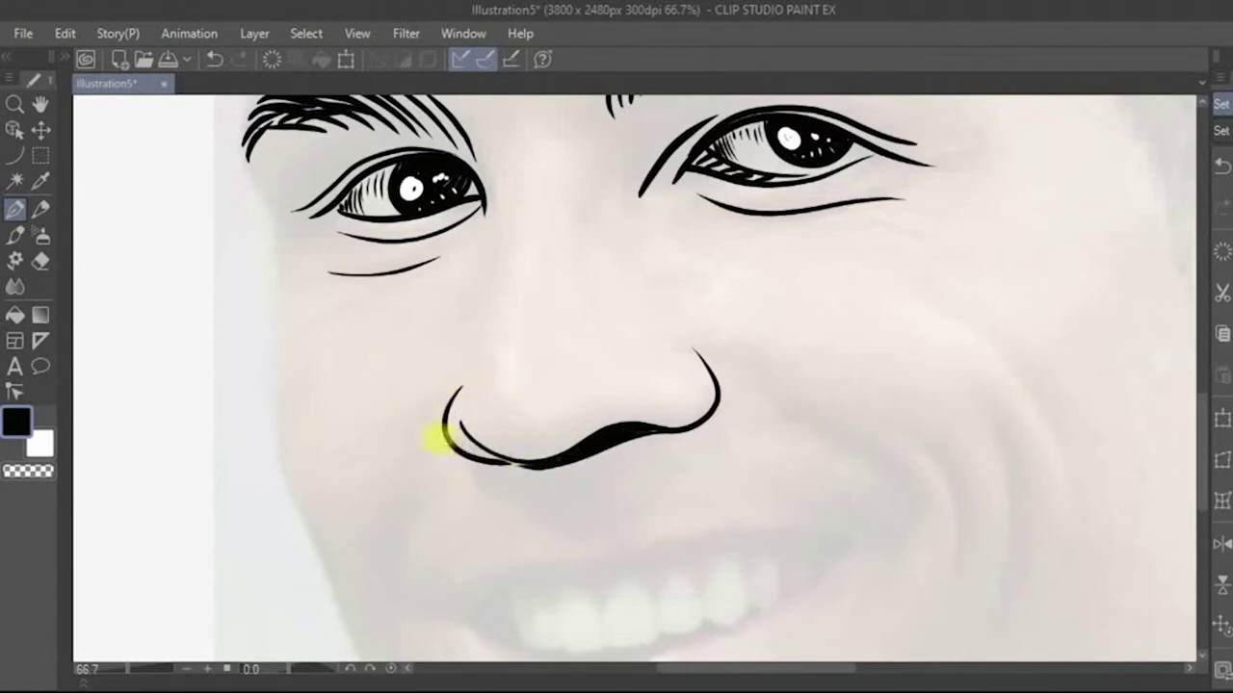
{"action": "key", "text": "ctrl+z"}
{"action": "key", "text": "ctrl+z"}
{"action": "mouse_move", "coordinate": [469, 383]}
{"action": "left_mouse_down"}
{"action": "mouse_move", "coordinate": [452, 402]}
{"action": "mouse_move", "coordinate": [518, 468]}
{"action": "left_mouse_up"}
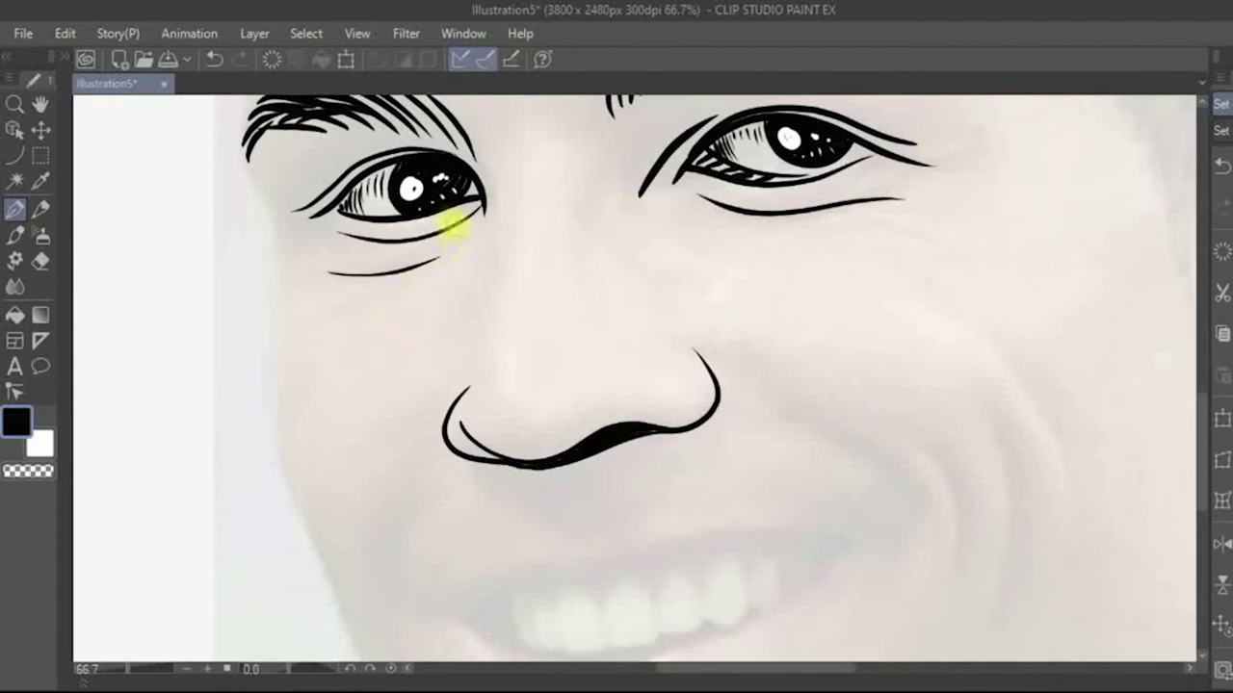
Remove the stray nose-tip stroke and draw a crease beside the right eye's inner corner
{"action": "key", "text": "space"}
{"action": "left_click_drag", "start_coordinate": [468, 220], "coordinate": [473, 323]}
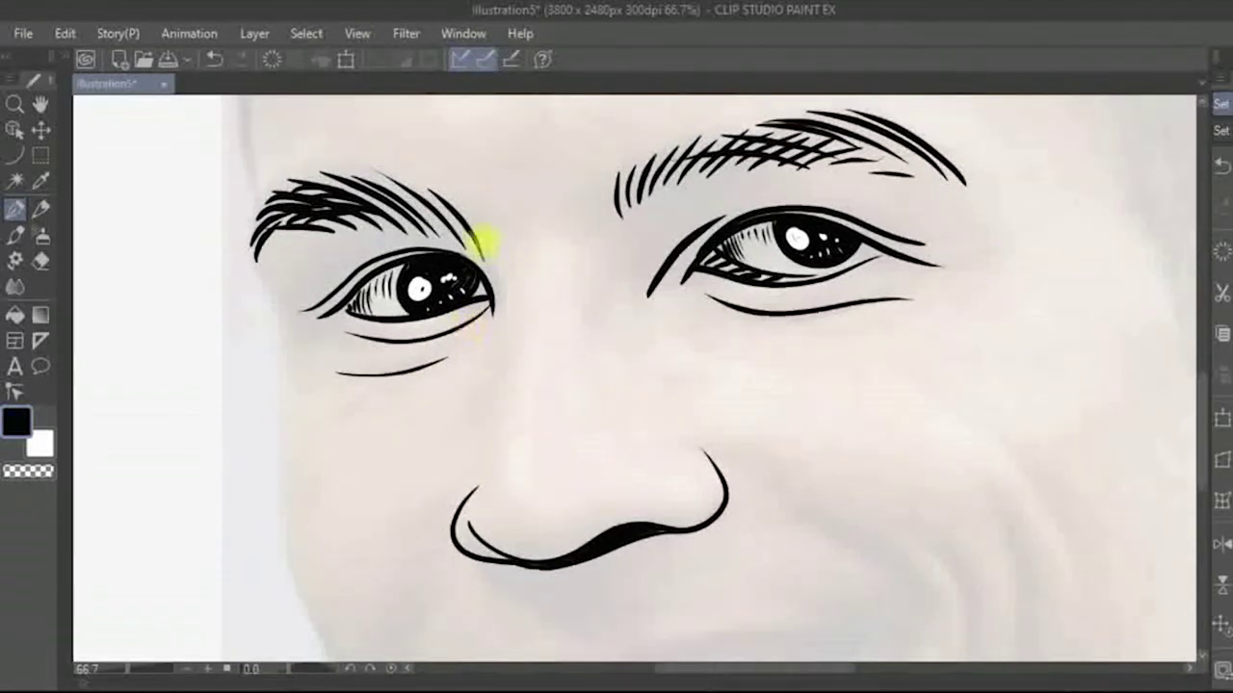
{"action": "left_click_drag", "start_coordinate": [486, 241], "coordinate": [504, 302]}
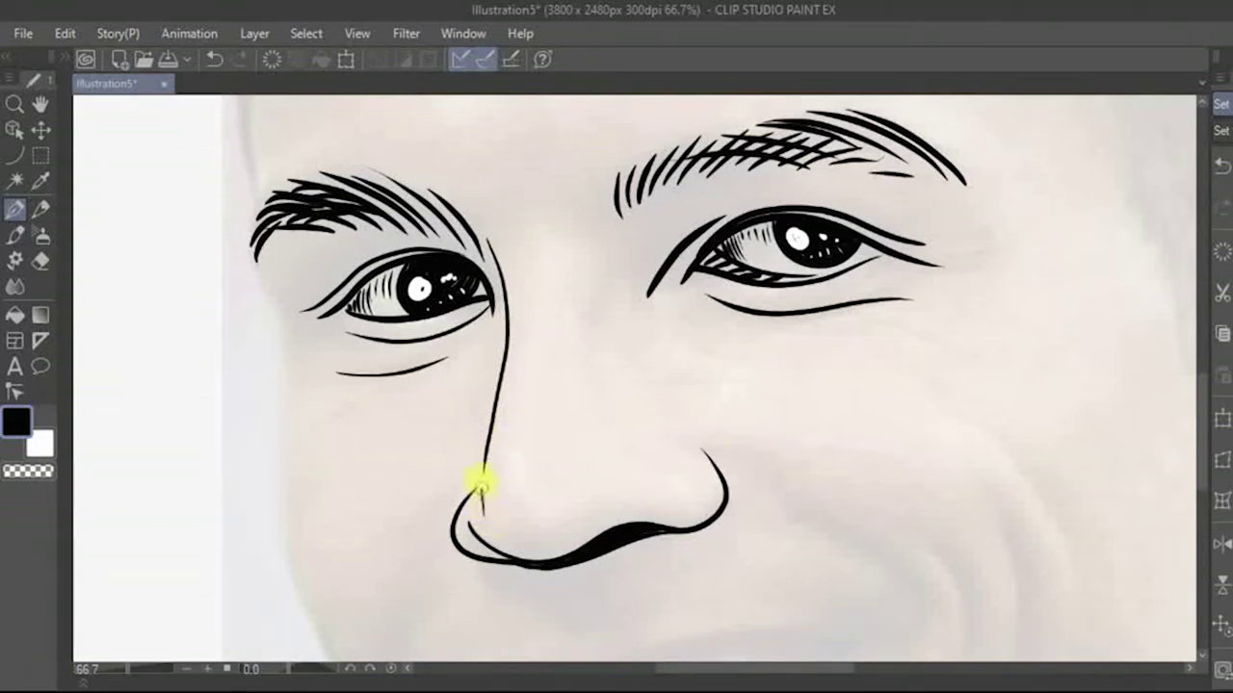
{"action": "key", "text": "ctrl+z"}
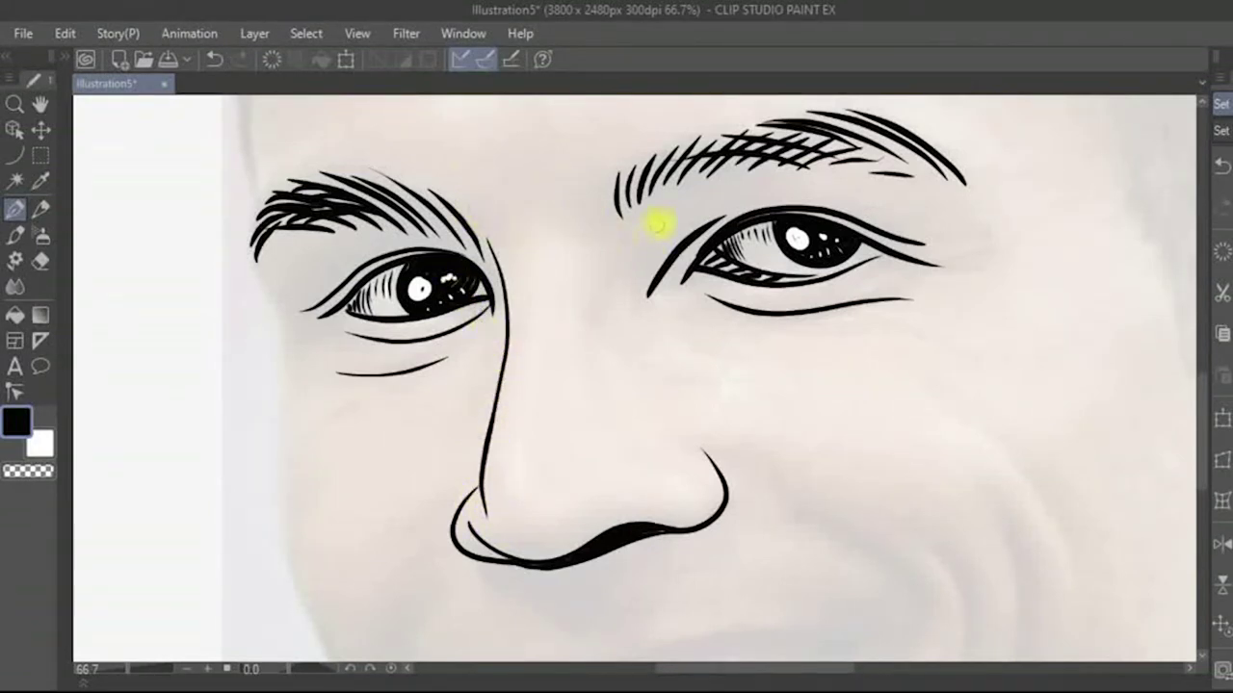
{"action": "left_click_drag", "start_coordinate": [687, 213], "coordinate": [637, 301]}
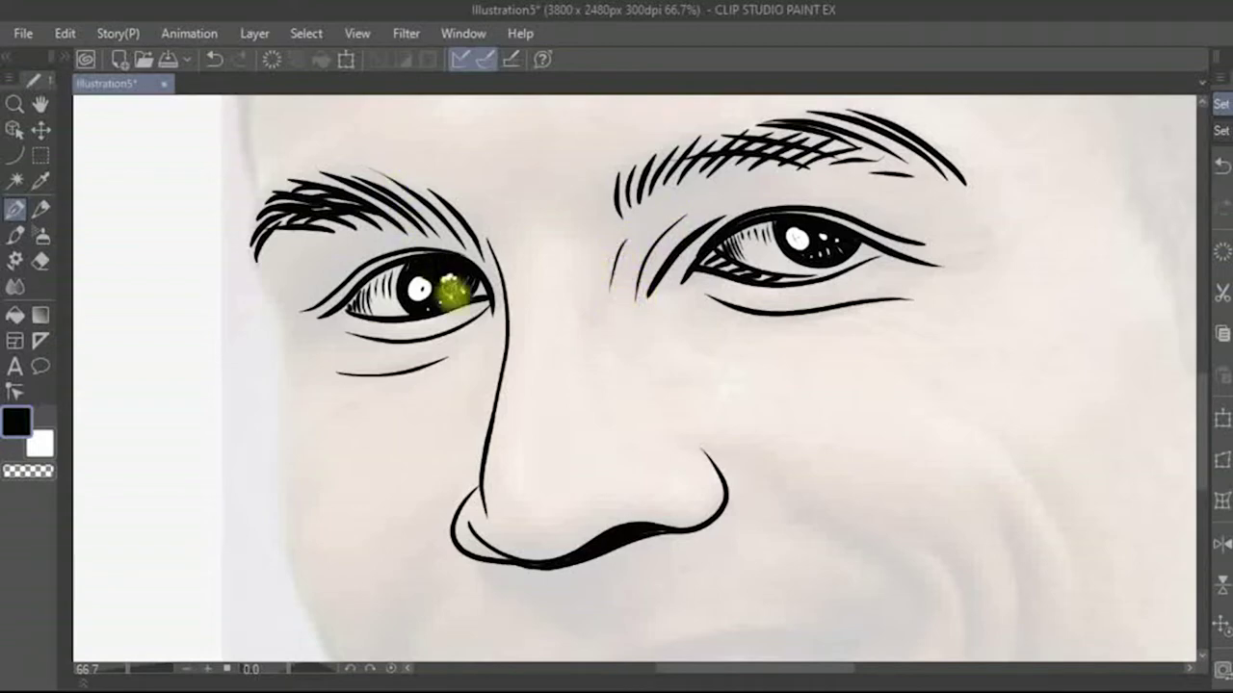
{"action": "mouse_move", "coordinate": [440, 284]}
{"action": "left_mouse_down"}
{"action": "mouse_move", "coordinate": [385, 238]}
{"action": "mouse_move", "coordinate": [398, 174]}
{"action": "left_mouse_up"}
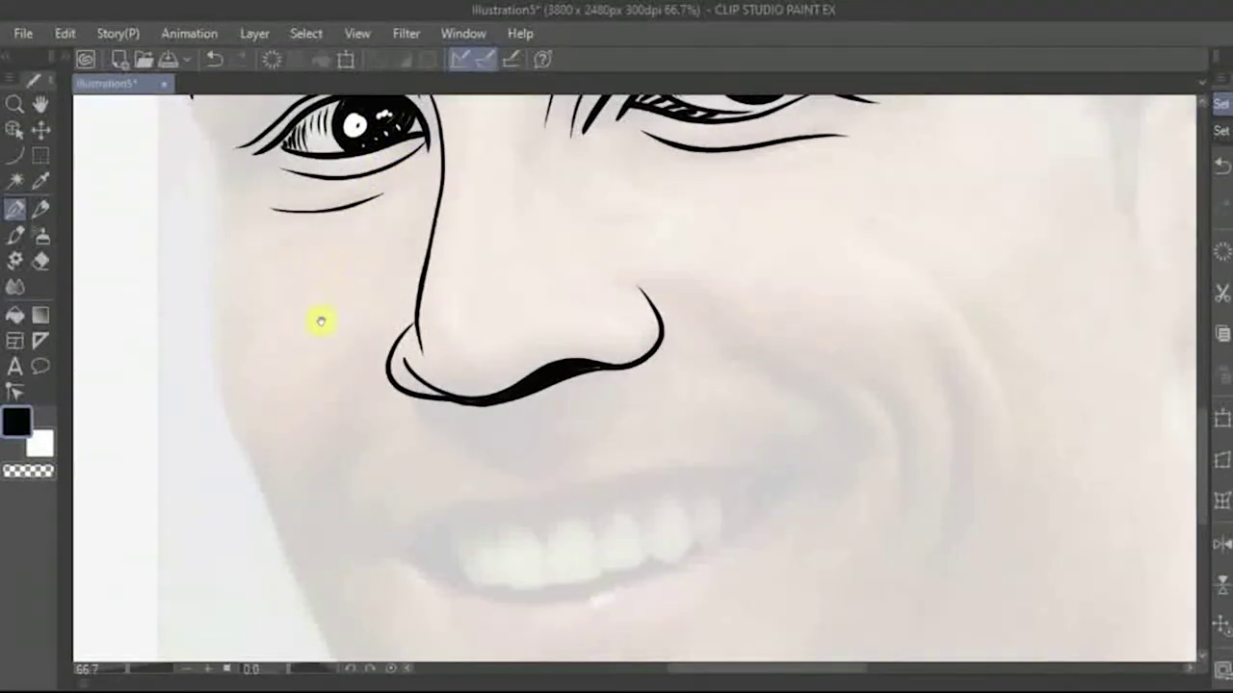
Draw the upper lip line from its middle out to both mouth corners
{"action": "left_click_drag", "start_coordinate": [319, 321], "coordinate": [350, 281]}
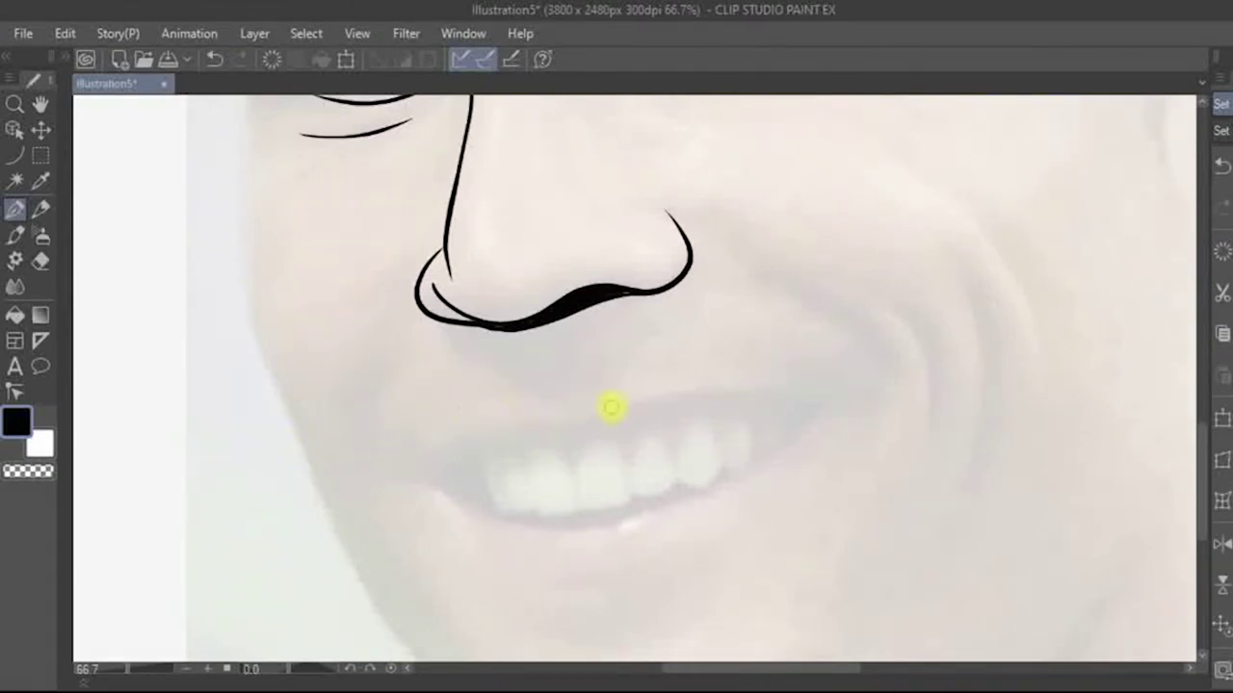
{"action": "left_click_drag", "start_coordinate": [605, 412], "coordinate": [509, 420]}
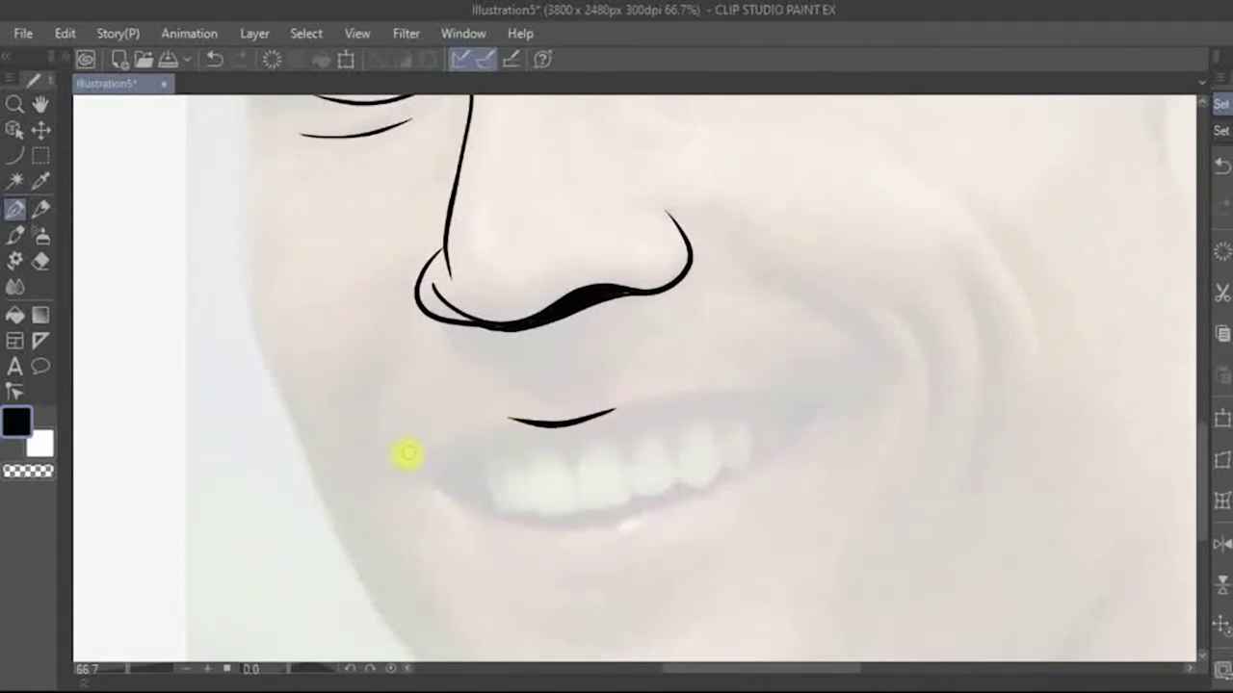
{"action": "left_click_drag", "start_coordinate": [392, 476], "coordinate": [537, 407]}
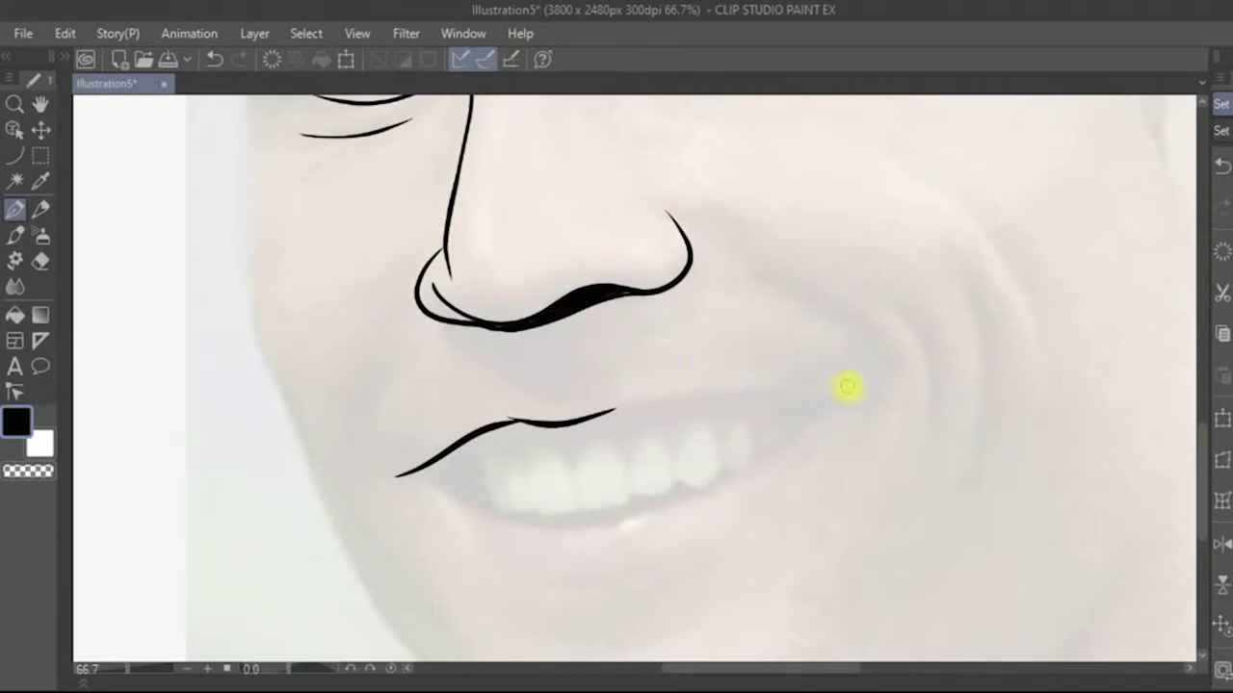
{"action": "left_click_drag", "start_coordinate": [847, 387], "coordinate": [606, 411]}
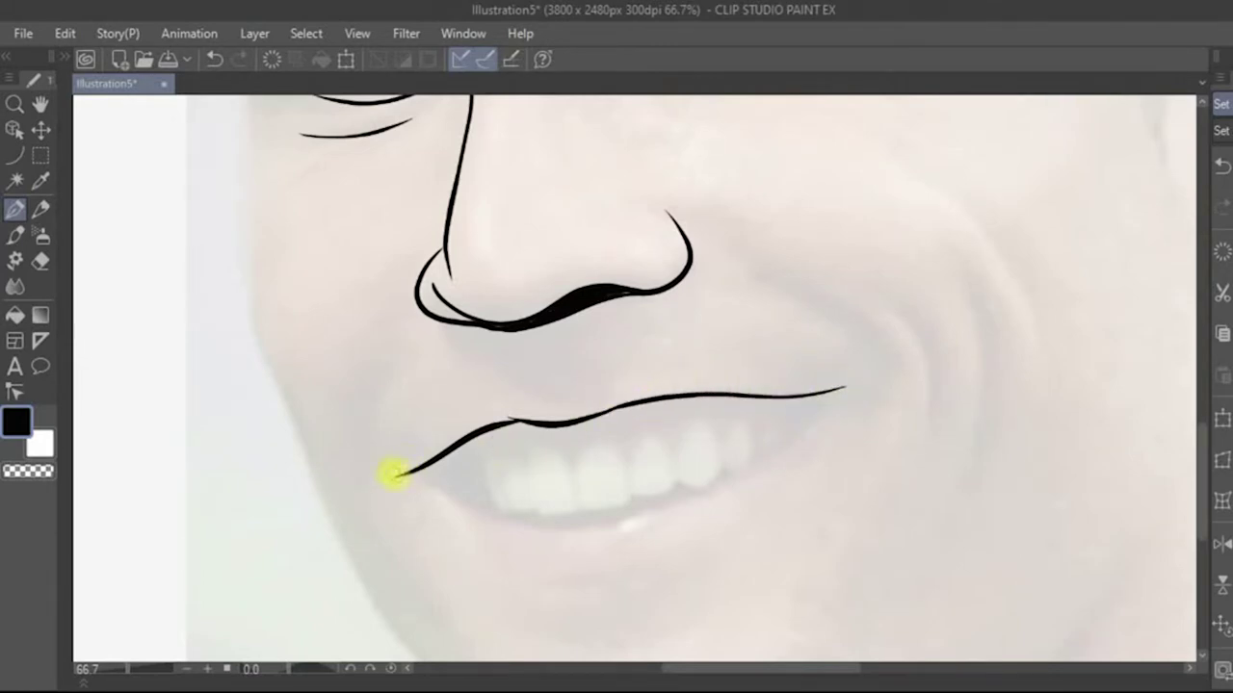
{"action": "key", "text": "e"}
{"action": "mouse_move", "coordinate": [517, 414]}
{"action": "left_mouse_down"}
{"action": "mouse_move", "coordinate": [491, 407]}
{"action": "mouse_move", "coordinate": [512, 421]}
{"action": "mouse_move", "coordinate": [493, 417]}
{"action": "left_mouse_up"}
{"action": "key", "text": "ctrl+z"}
{"action": "key", "text": "p"}
Draw the lower lip line from both corners, redoing the first attempt
{"action": "mouse_move", "coordinate": [406, 479]}
{"action": "left_mouse_down"}
{"action": "mouse_move", "coordinate": [512, 511]}
{"action": "mouse_move", "coordinate": [633, 521]}
{"action": "left_mouse_up"}
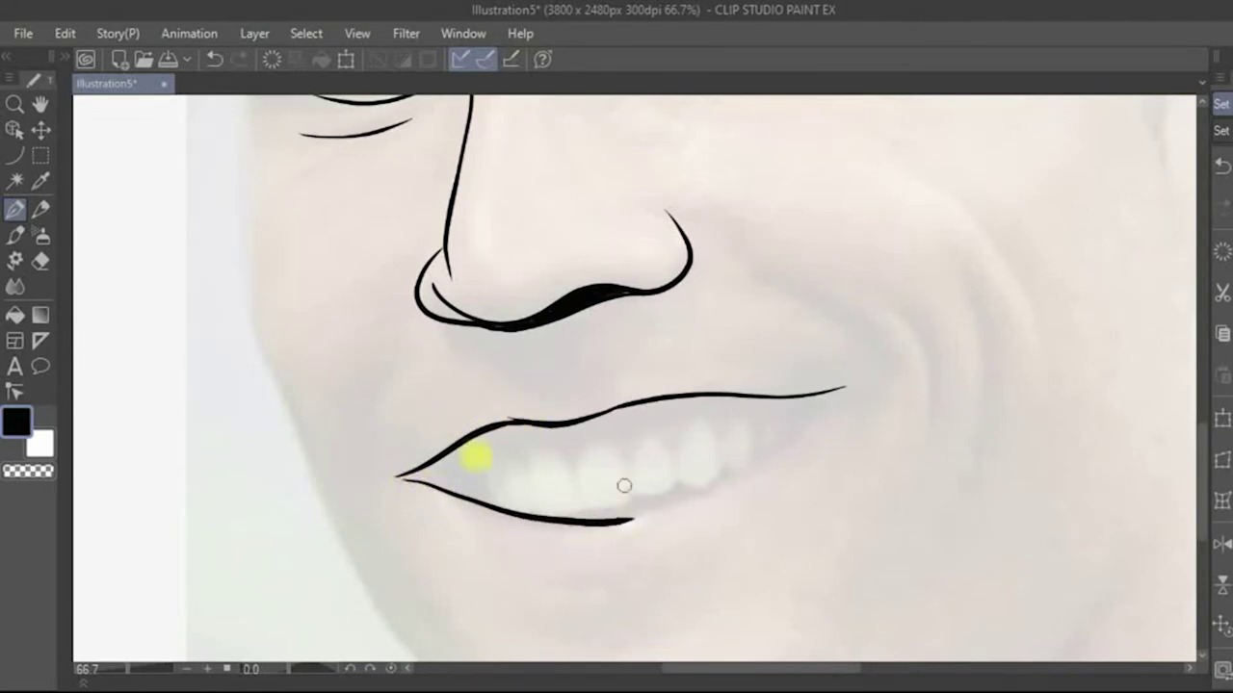
{"action": "key", "text": "ctrl+z"}
{"action": "mouse_move", "coordinate": [398, 479]}
{"action": "left_mouse_down"}
{"action": "mouse_move", "coordinate": [565, 523]}
{"action": "mouse_move", "coordinate": [711, 491]}
{"action": "left_mouse_up"}
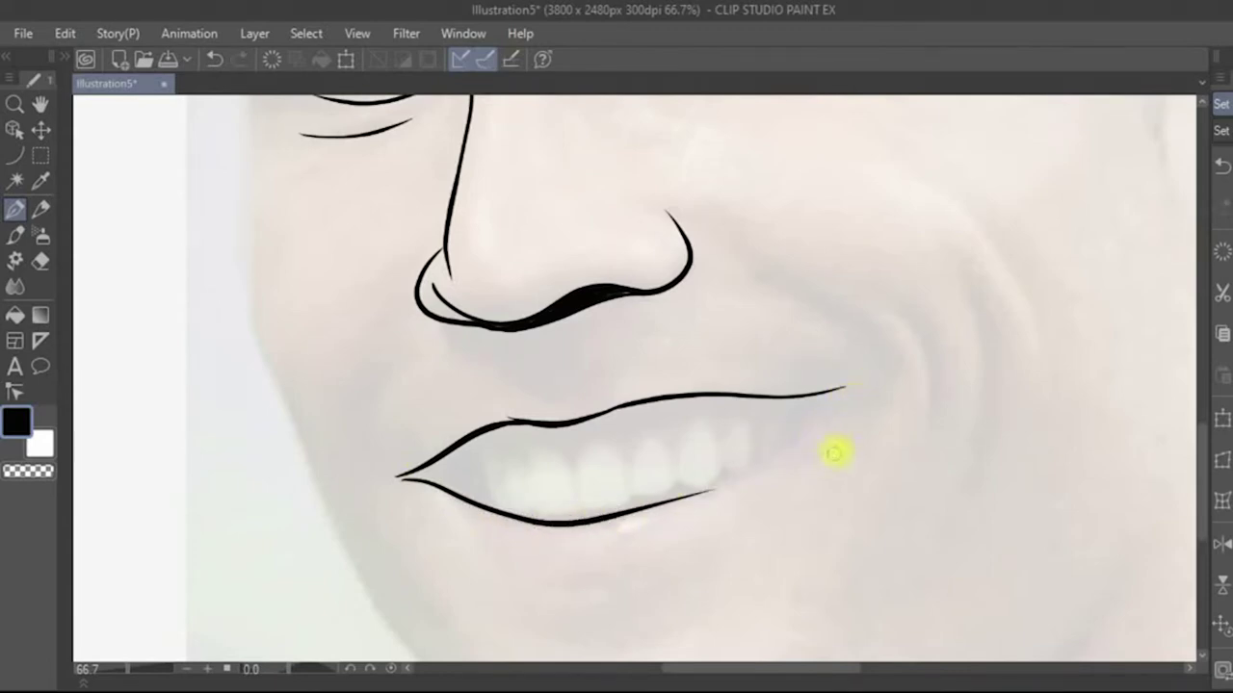
{"action": "mouse_move", "coordinate": [845, 389]}
{"action": "left_mouse_down"}
{"action": "mouse_move", "coordinate": [687, 498]}
{"action": "mouse_move", "coordinate": [520, 525]}
{"action": "mouse_move", "coordinate": [550, 537]}
{"action": "left_mouse_up"}
Draw the first tooth dividers, dark gum shading and the rounded front tooth outline
{"action": "key", "text": "e"}
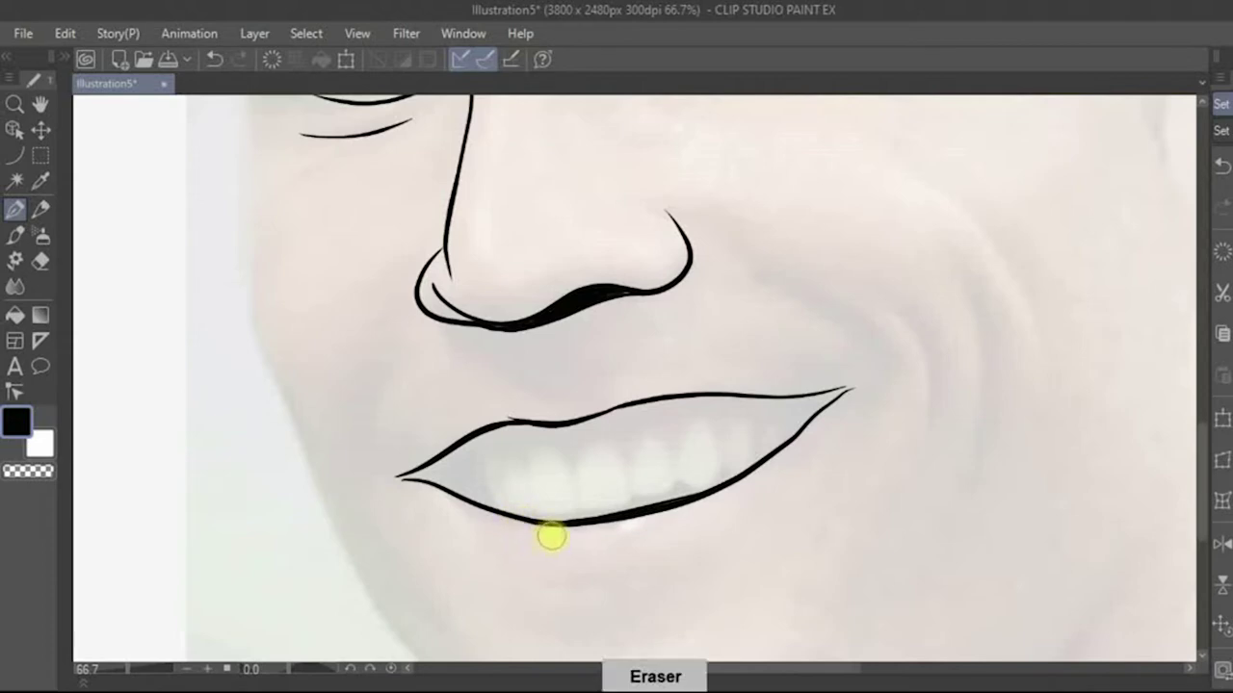
{"action": "key", "text": "p"}
{"action": "mouse_move", "coordinate": [575, 464]}
{"action": "left_mouse_down"}
{"action": "mouse_move", "coordinate": [583, 517]}
{"action": "mouse_move", "coordinate": [492, 501]}
{"action": "mouse_move", "coordinate": [499, 508]}
{"action": "left_mouse_up"}
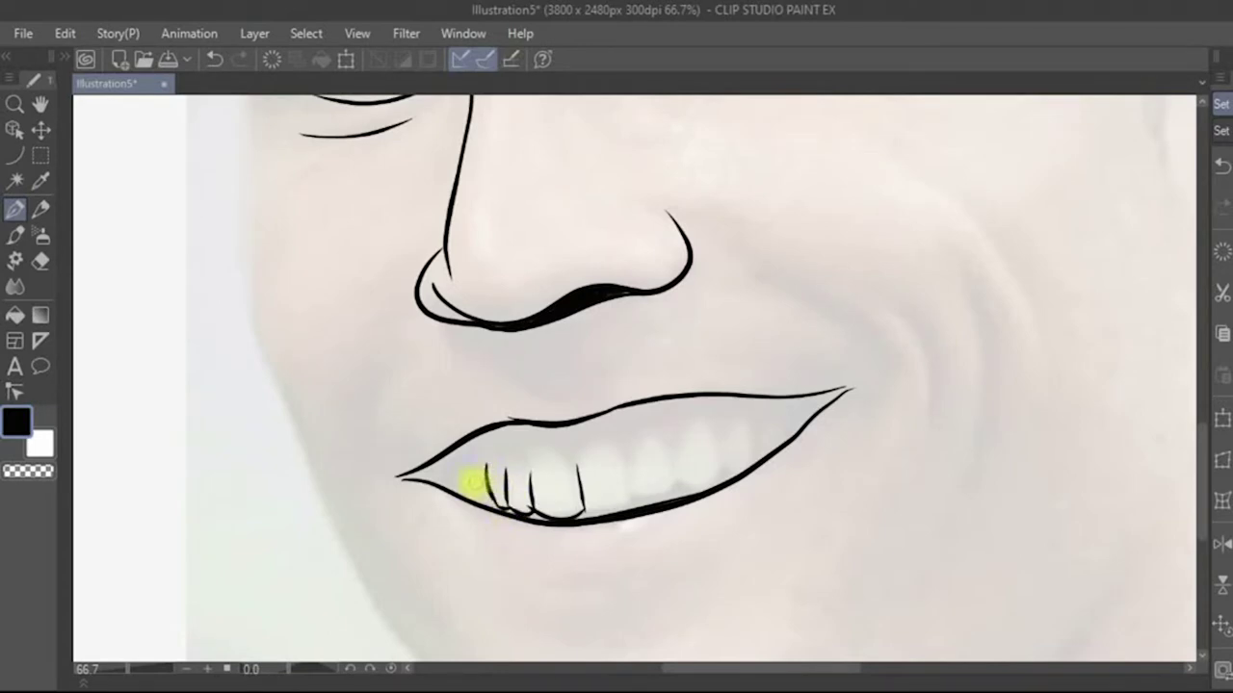
{"action": "mouse_move", "coordinate": [479, 468]}
{"action": "left_mouse_down"}
{"action": "mouse_move", "coordinate": [483, 499]}
{"action": "mouse_move", "coordinate": [548, 517]}
{"action": "left_mouse_up"}
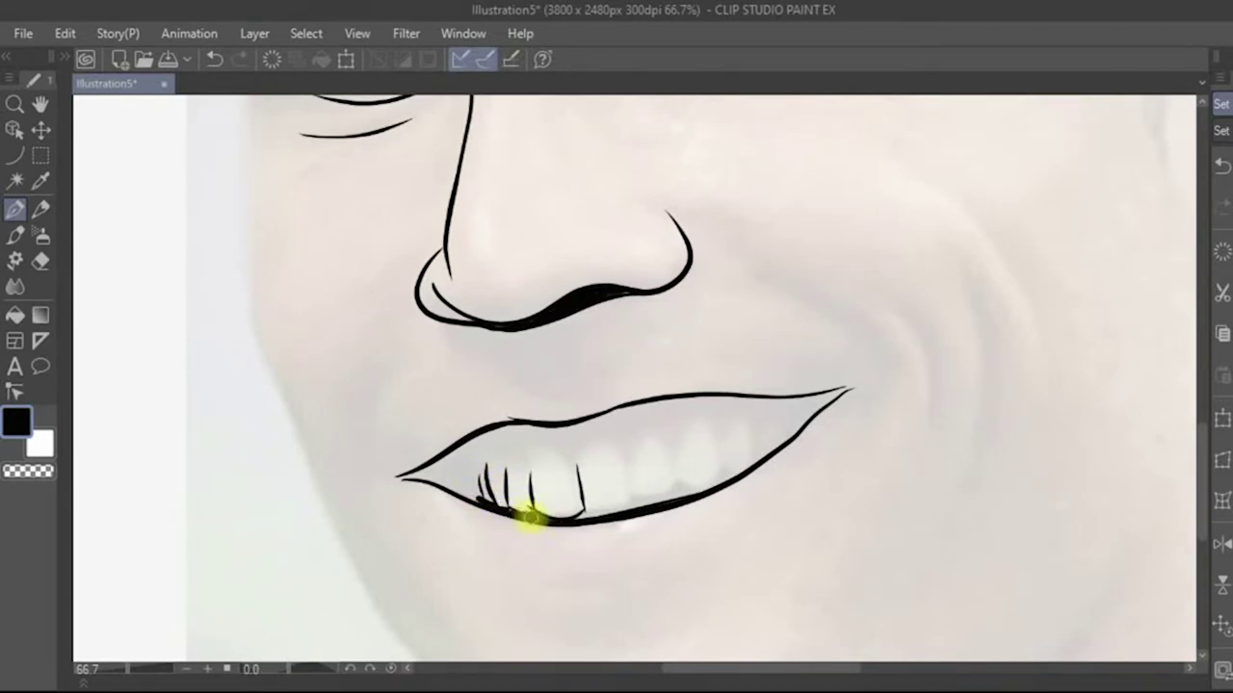
{"action": "mouse_move", "coordinate": [576, 464]}
{"action": "left_mouse_down"}
{"action": "mouse_move", "coordinate": [535, 487]}
{"action": "mouse_move", "coordinate": [509, 472]}
{"action": "mouse_move", "coordinate": [474, 482]}
{"action": "left_mouse_up"}
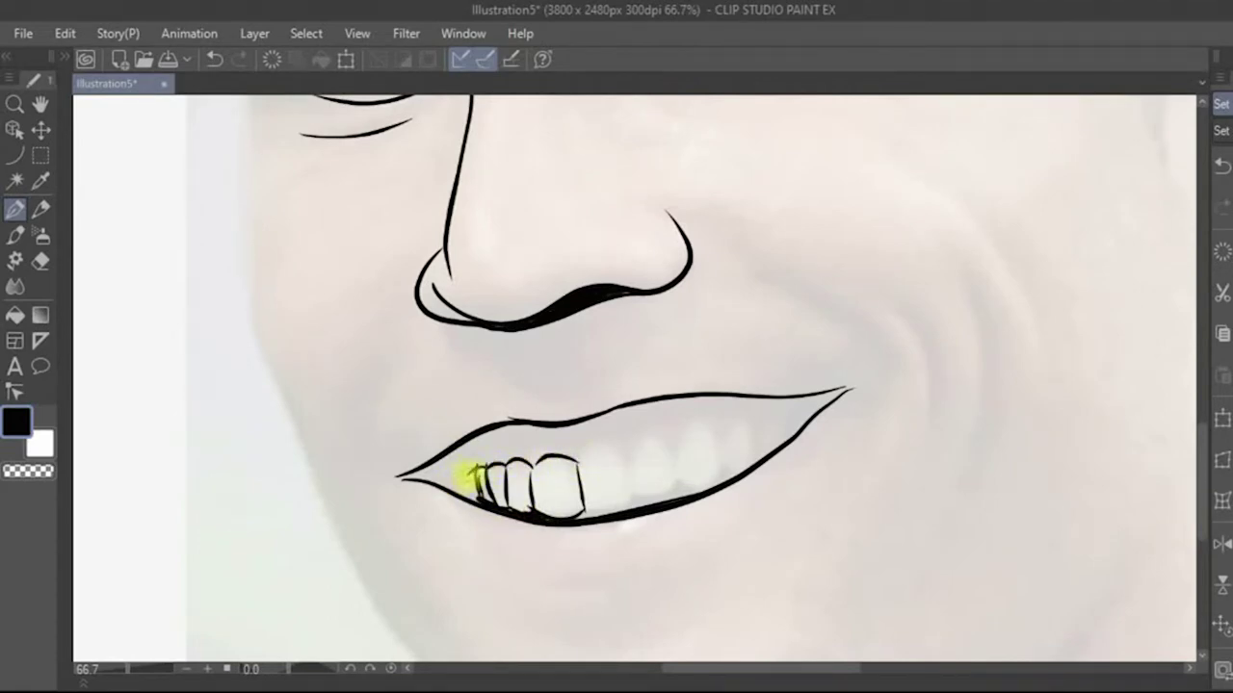
{"action": "mouse_move", "coordinate": [581, 460]}
{"action": "left_mouse_down"}
{"action": "mouse_move", "coordinate": [605, 451]}
{"action": "mouse_move", "coordinate": [633, 504]}
{"action": "left_mouse_up"}
Outline the remaining teeth toward the right corner and darken the left-corner teeth
{"action": "mouse_move", "coordinate": [627, 449]}
{"action": "left_mouse_down"}
{"action": "mouse_move", "coordinate": [649, 435]}
{"action": "mouse_move", "coordinate": [677, 496]}
{"action": "left_mouse_up"}
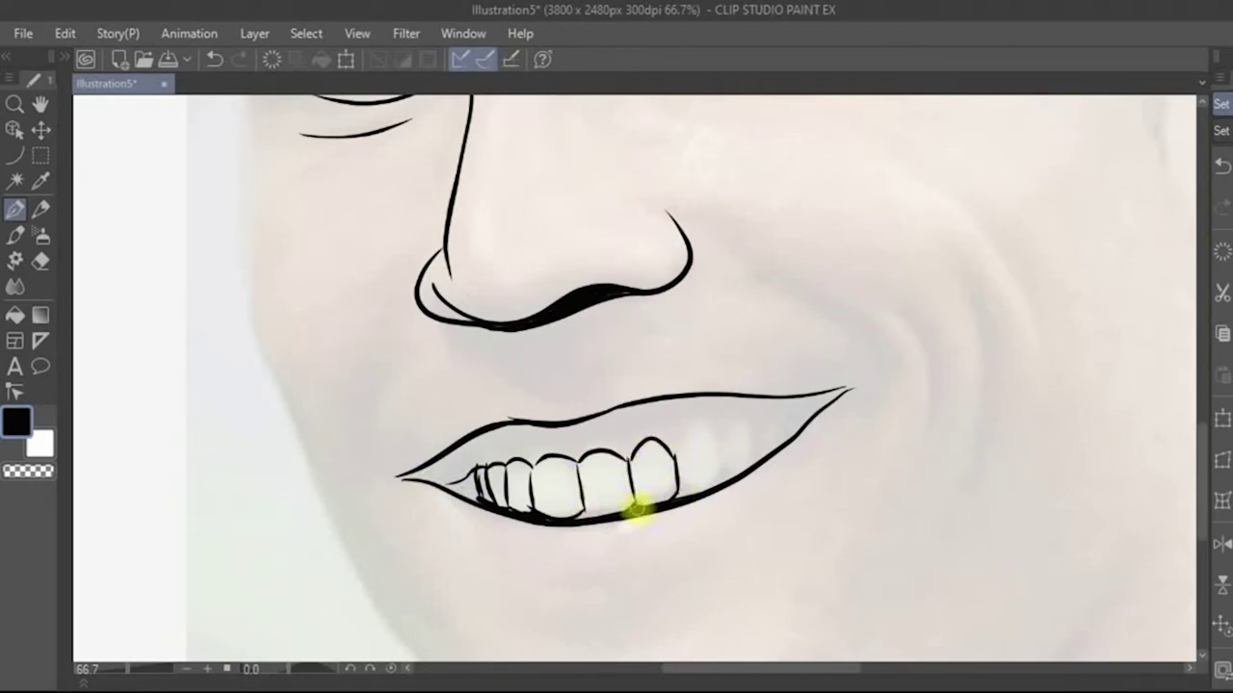
{"action": "mouse_move", "coordinate": [718, 443]}
{"action": "left_mouse_down"}
{"action": "mouse_move", "coordinate": [674, 449]}
{"action": "mouse_move", "coordinate": [711, 495]}
{"action": "left_mouse_up"}
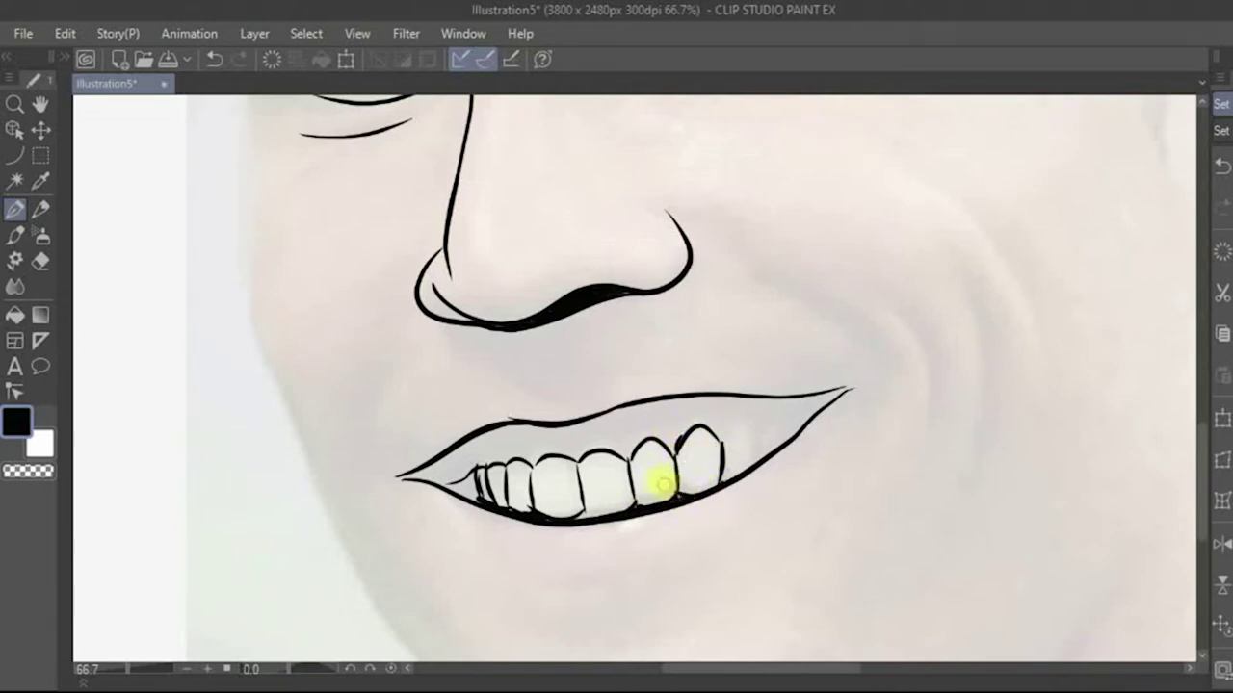
{"action": "mouse_move", "coordinate": [724, 443]}
{"action": "left_mouse_down"}
{"action": "mouse_move", "coordinate": [742, 440]}
{"action": "mouse_move", "coordinate": [742, 473]}
{"action": "left_mouse_up"}
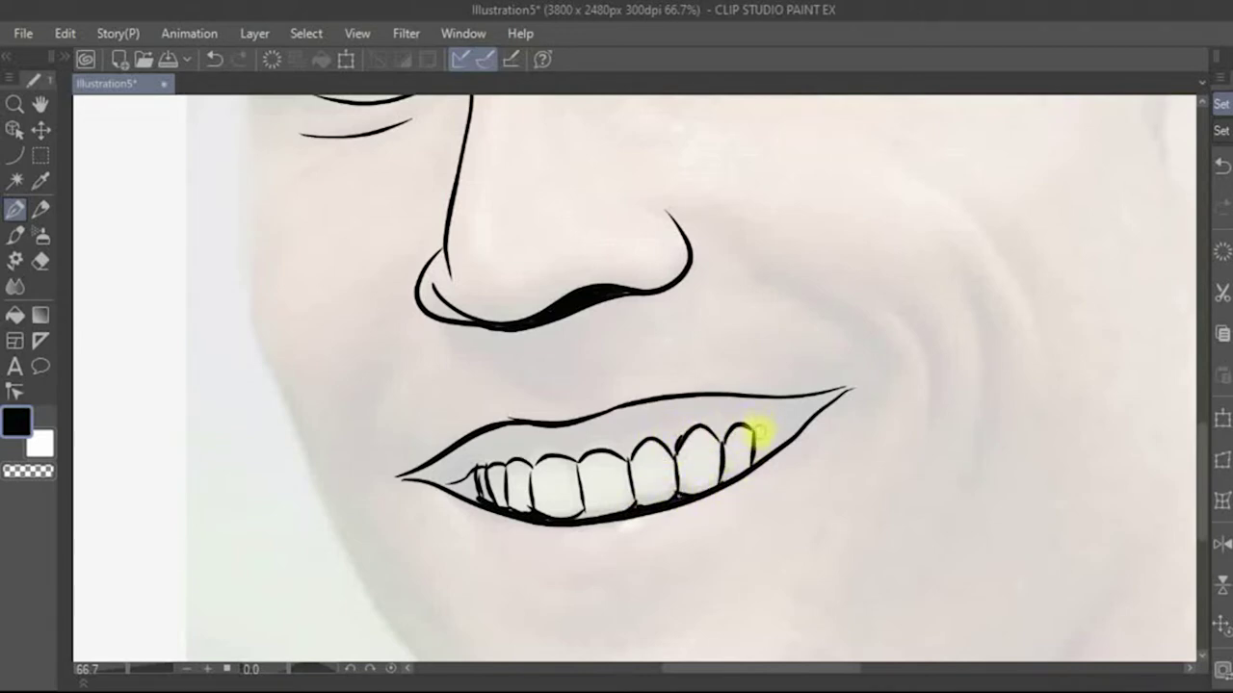
{"action": "left_click_drag", "start_coordinate": [759, 429], "coordinate": [782, 435]}
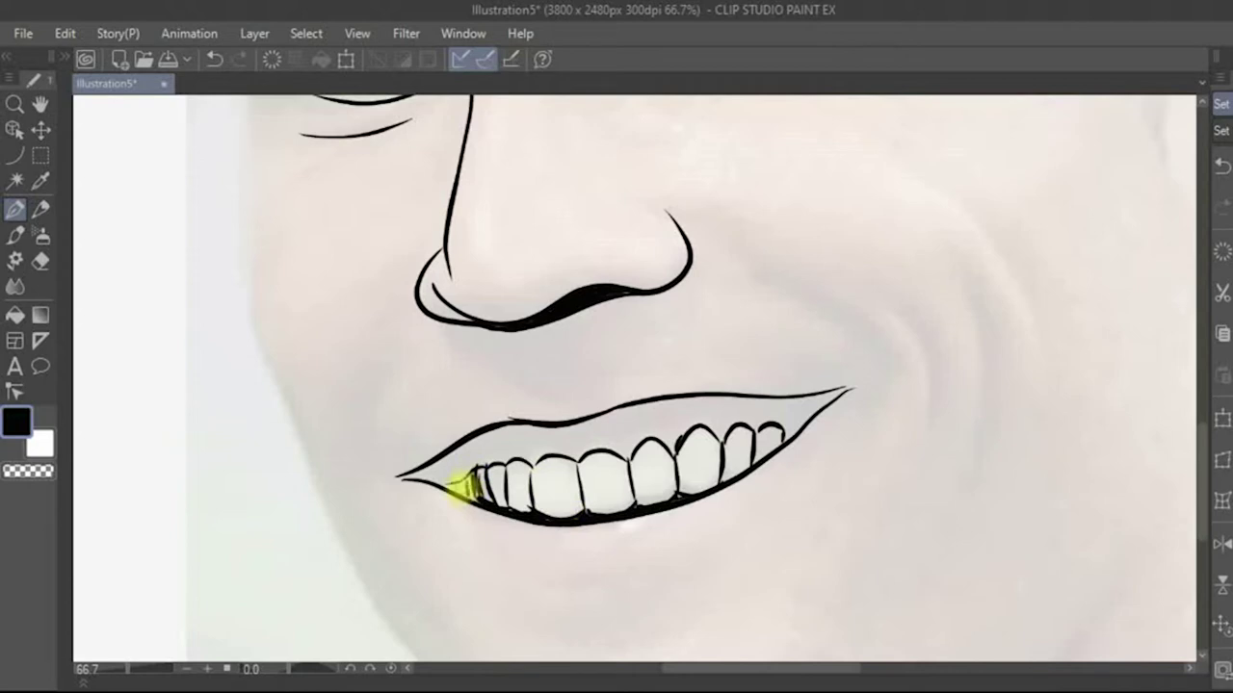
{"action": "left_click_drag", "start_coordinate": [464, 475], "coordinate": [456, 495]}
{"action": "left_click_drag", "start_coordinate": [854, 385], "coordinate": [757, 429]}
{"action": "key", "text": "ctrl+z"}
Draw three curved smile creases right of the mouth, undoing unwanted ones
{"action": "mouse_move", "coordinate": [870, 445]}
{"action": "left_mouse_down"}
{"action": "mouse_move", "coordinate": [876, 353]}
{"action": "mouse_move", "coordinate": [815, 298]}
{"action": "mouse_move", "coordinate": [738, 274]}
{"action": "left_mouse_up"}
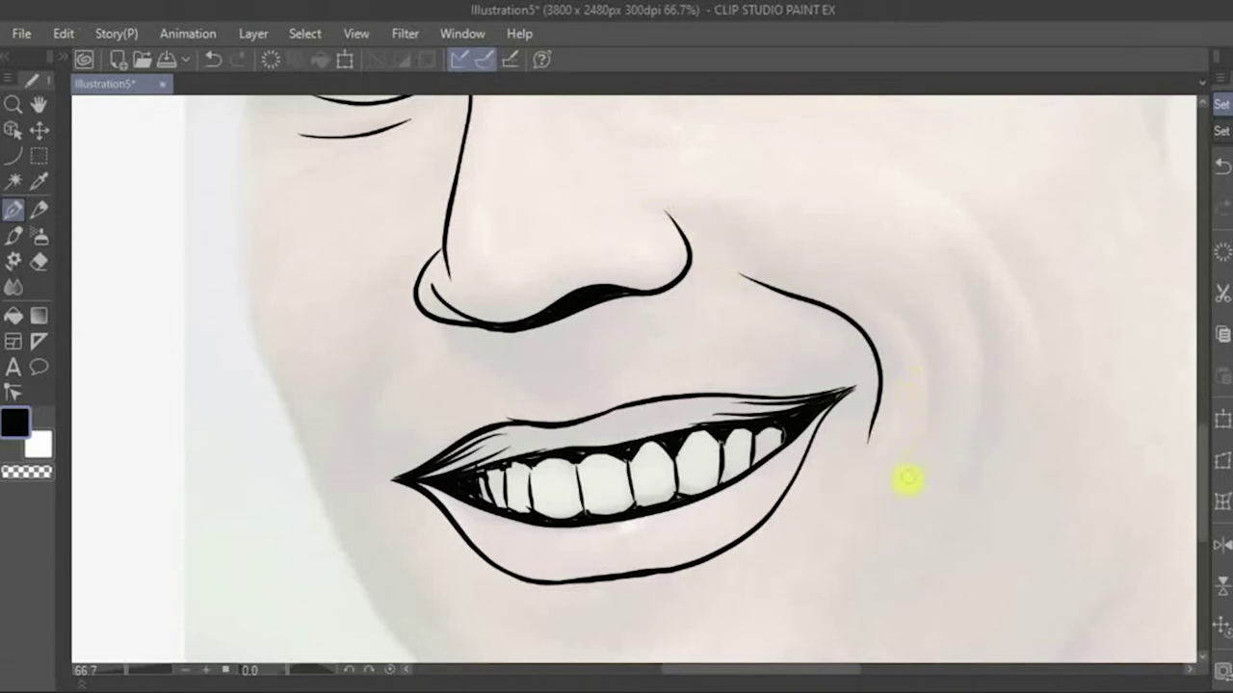
{"action": "mouse_move", "coordinate": [910, 476]}
{"action": "left_mouse_down"}
{"action": "mouse_move", "coordinate": [927, 399]}
{"action": "mouse_move", "coordinate": [903, 324]}
{"action": "mouse_move", "coordinate": [872, 294]}
{"action": "mouse_move", "coordinate": [929, 397]}
{"action": "mouse_move", "coordinate": [907, 448]}
{"action": "left_mouse_up"}
{"action": "key", "text": "ctrl+z"}
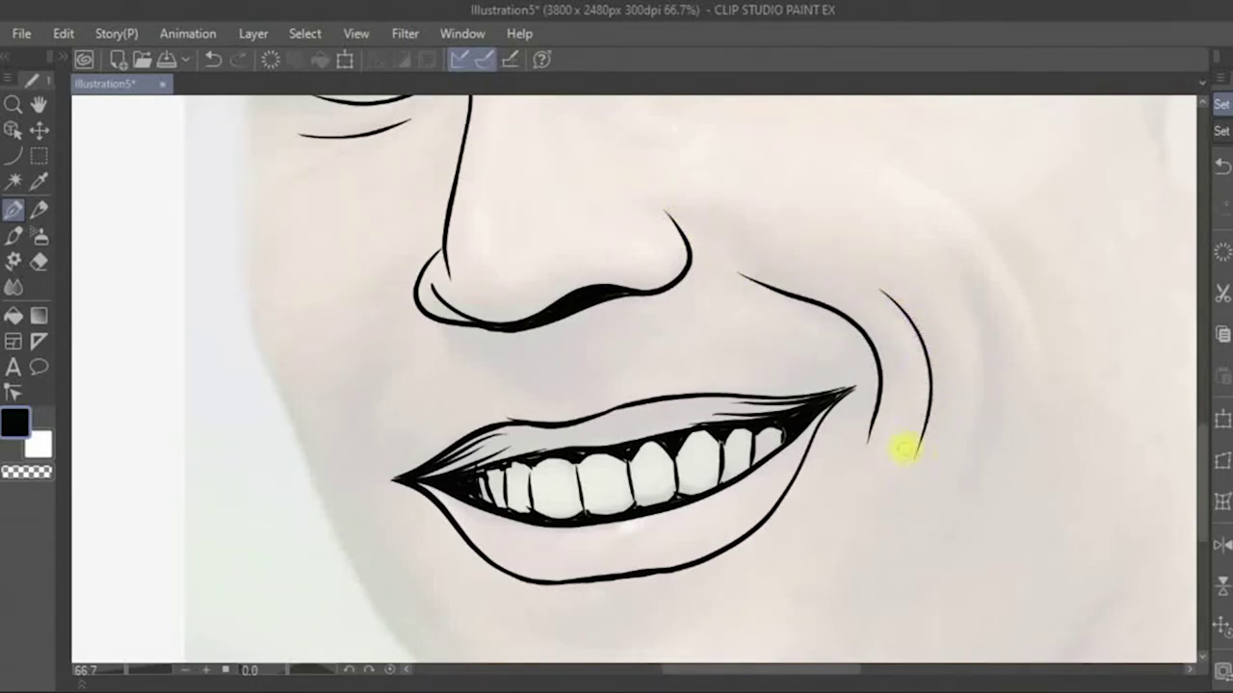
{"action": "mouse_move", "coordinate": [962, 275]}
{"action": "left_mouse_down"}
{"action": "mouse_move", "coordinate": [983, 380]}
{"action": "mouse_move", "coordinate": [956, 479]}
{"action": "left_mouse_up"}
{"action": "mouse_move", "coordinate": [932, 170]}
{"action": "left_mouse_down"}
{"action": "mouse_move", "coordinate": [1010, 256]}
{"action": "mouse_move", "coordinate": [1042, 439]}
{"action": "left_mouse_up"}
{"action": "key", "text": "ctrl+z"}
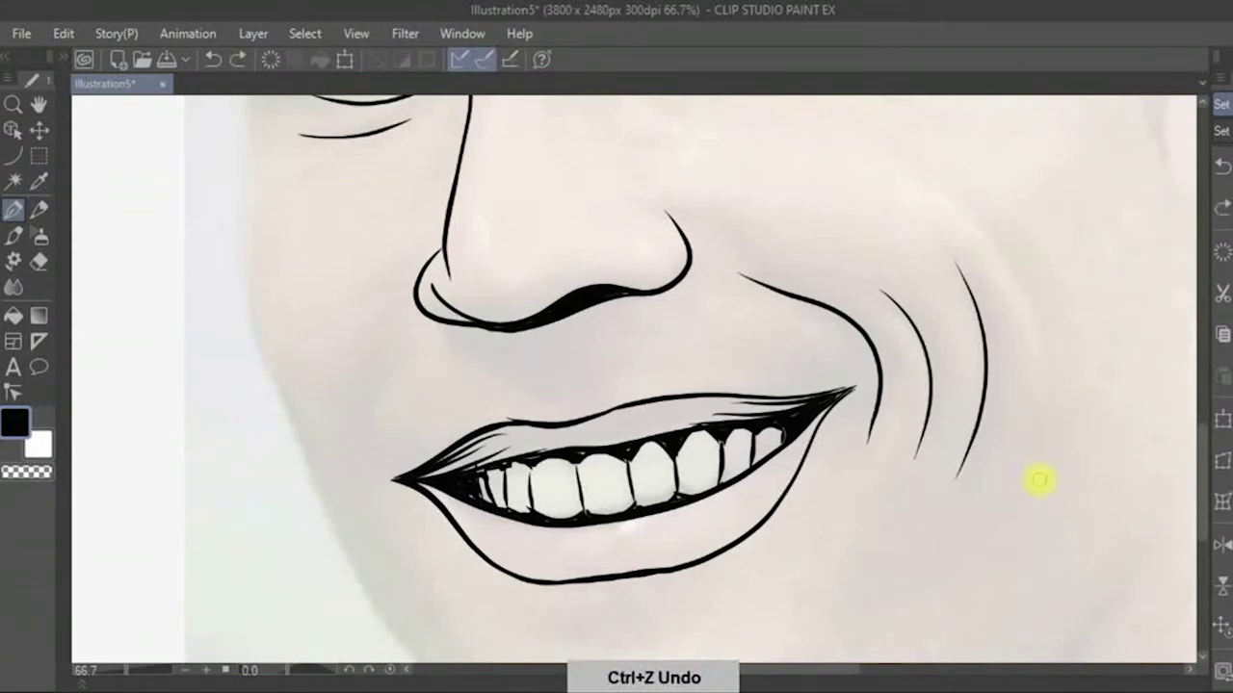
{"action": "mouse_move", "coordinate": [1040, 385]}
{"action": "left_mouse_down"}
{"action": "mouse_move", "coordinate": [1031, 301]}
{"action": "mouse_move", "coordinate": [992, 237]}
{"action": "left_mouse_up"}
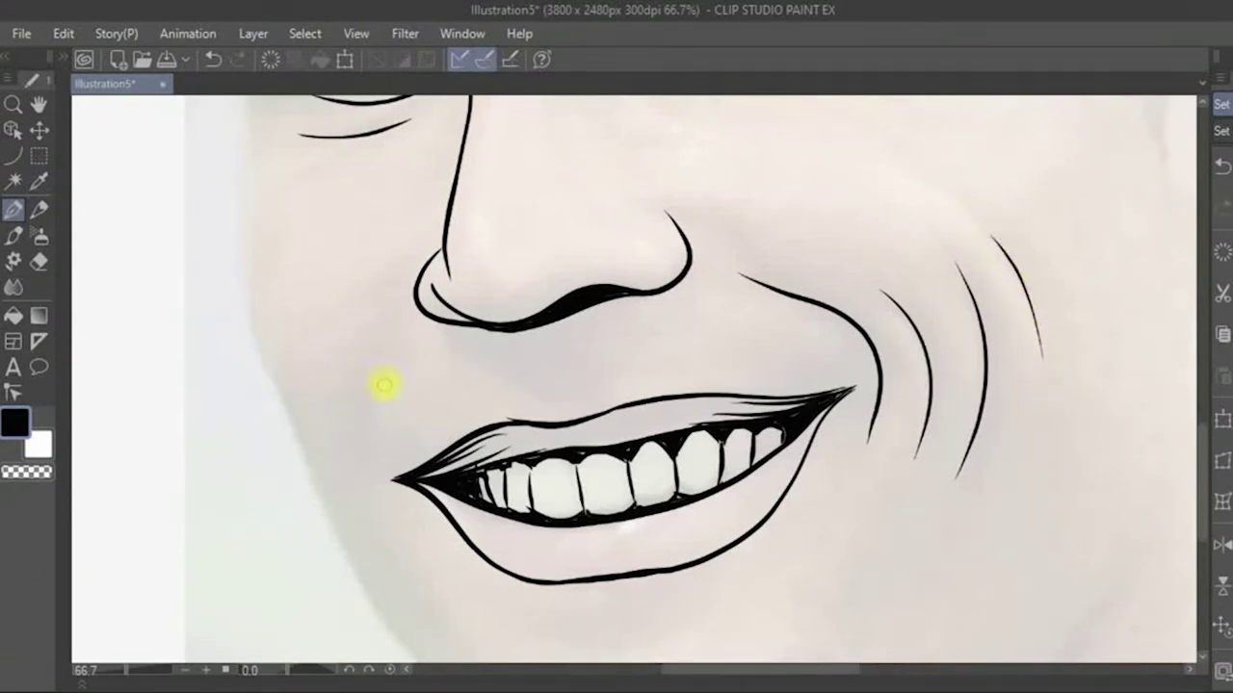
Add a small crease by the left mouth corner and the left cheek outline past the mouth
{"action": "left_click_drag", "start_coordinate": [374, 398], "coordinate": [360, 458]}
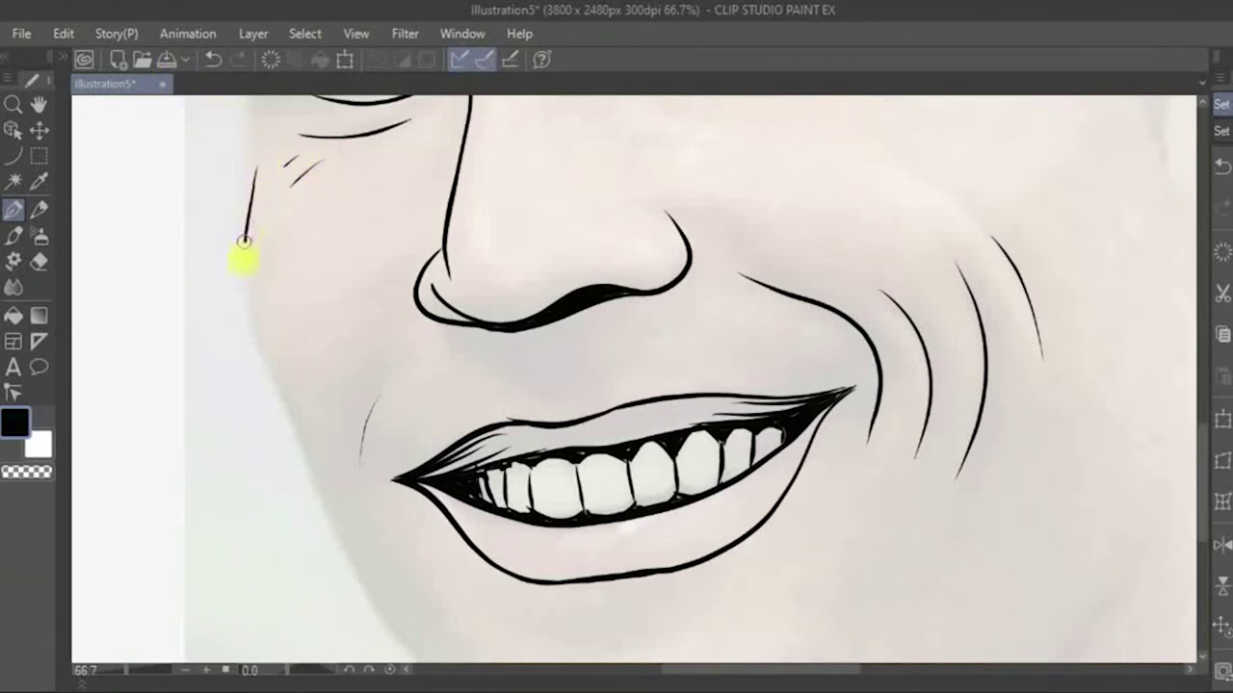
{"action": "left_click_drag", "start_coordinate": [252, 332], "coordinate": [328, 518]}
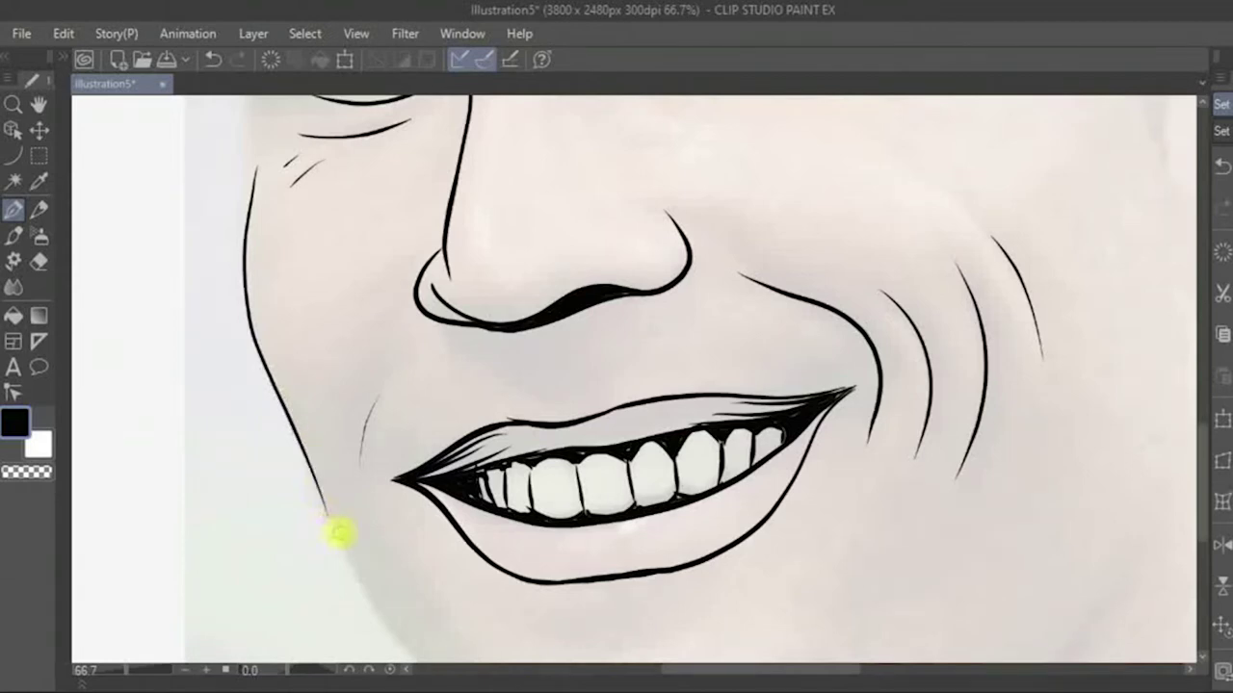
{"action": "key", "text": "space"}
{"action": "left_click_drag", "start_coordinate": [333, 445], "coordinate": [270, 241]}
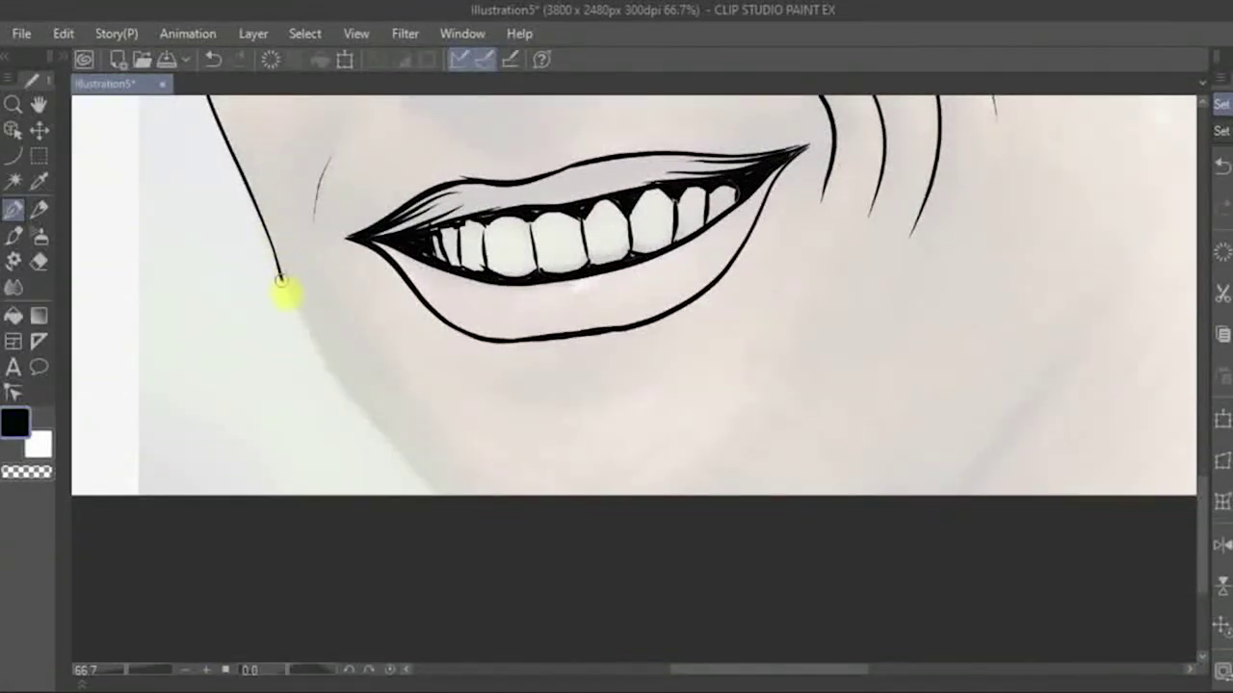
Redraw the left cheek line down toward the chin and join it to the jawline
{"action": "key", "text": "ctrl+z"}
{"action": "left_click_drag", "start_coordinate": [270, 234], "coordinate": [278, 269]}
{"action": "key", "text": "ctrl+z"}
{"action": "left_click_drag", "start_coordinate": [267, 229], "coordinate": [286, 292]}
{"action": "key", "text": "ctrl+z"}
{"action": "mouse_move", "coordinate": [268, 227]}
{"action": "left_mouse_down"}
{"action": "mouse_move", "coordinate": [328, 363]}
{"action": "mouse_move", "coordinate": [440, 494]}
{"action": "left_mouse_up"}
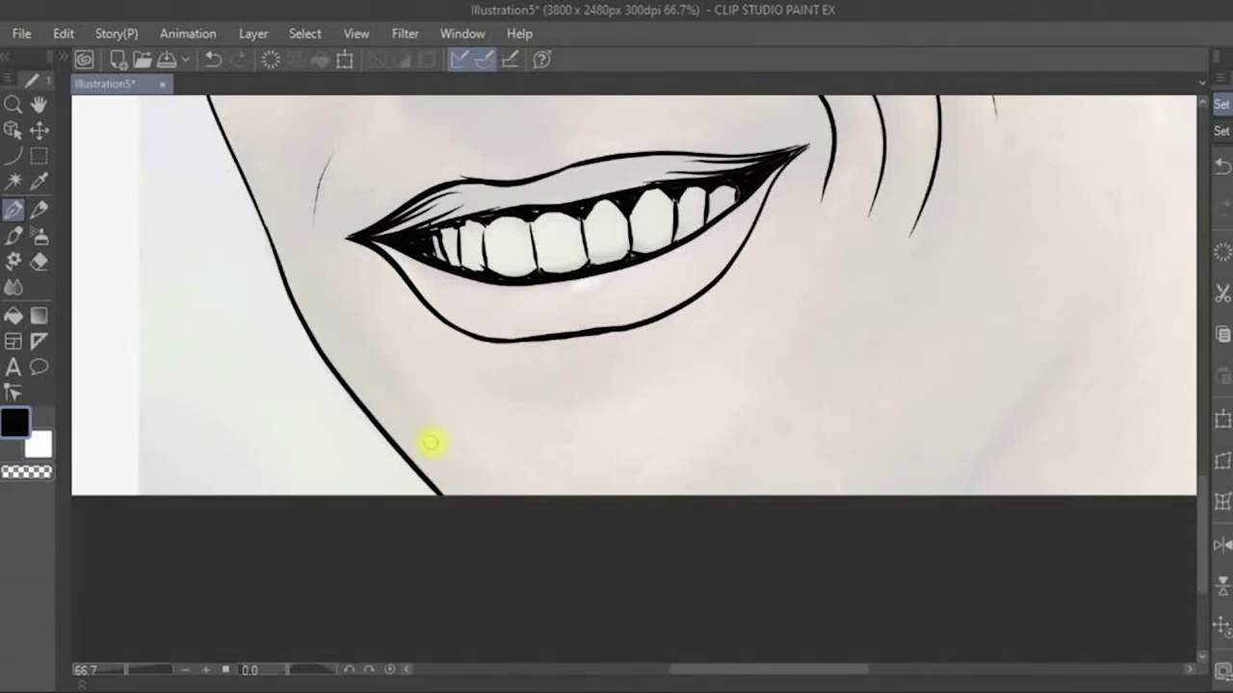
{"action": "left_click_drag", "start_coordinate": [383, 385], "coordinate": [306, 260]}
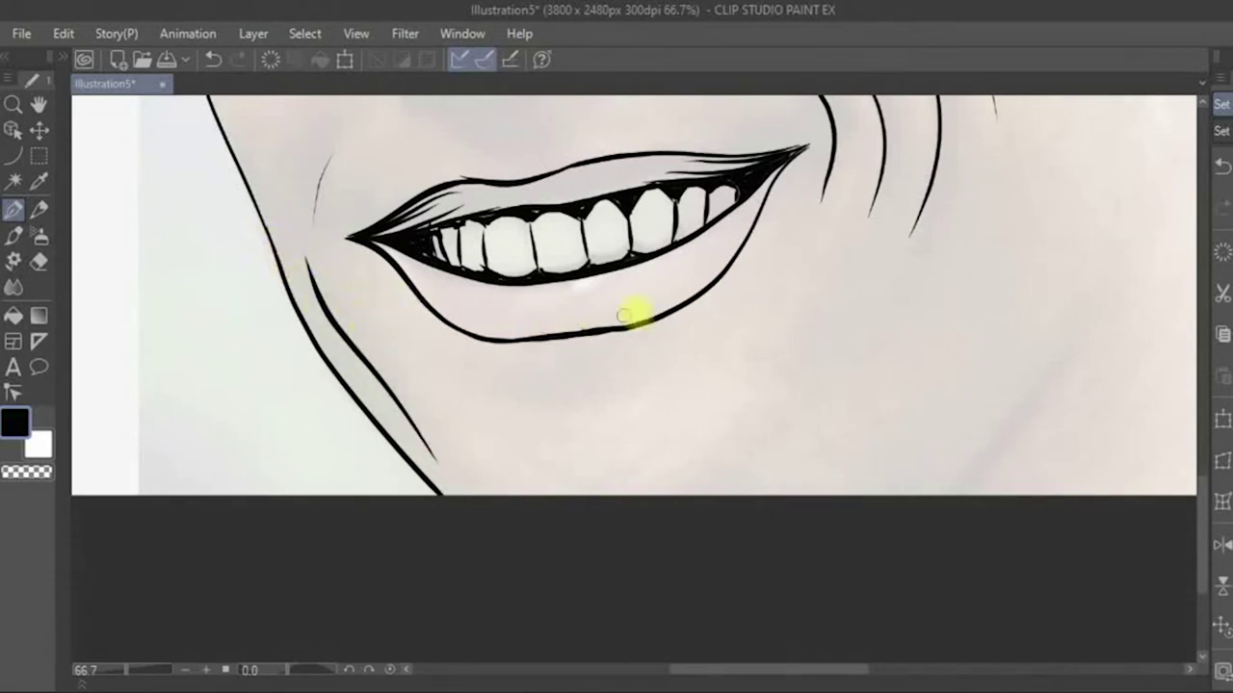
Draw the right cheek outline curving down past the chin
{"action": "mouse_move", "coordinate": [759, 280]}
{"action": "left_mouse_down"}
{"action": "mouse_move", "coordinate": [826, 404]}
{"action": "mouse_move", "coordinate": [765, 462]}
{"action": "mouse_move", "coordinate": [981, 403]}
{"action": "left_mouse_up"}
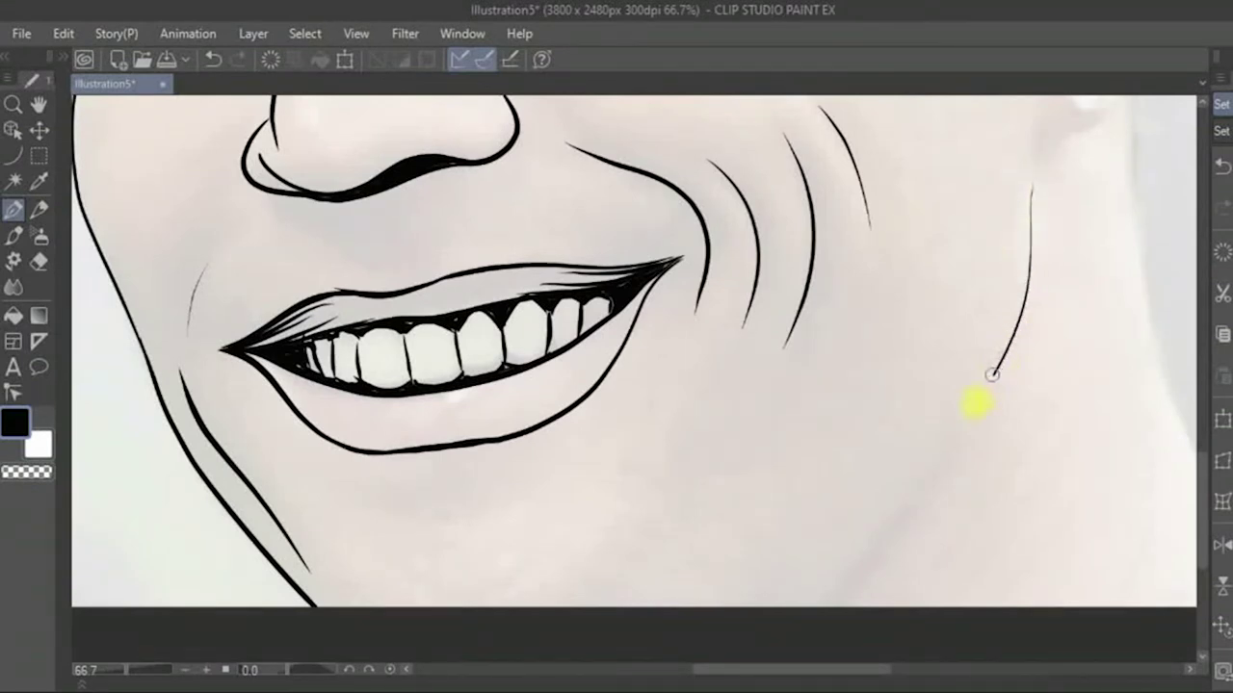
{"action": "left_click_drag", "start_coordinate": [992, 375], "coordinate": [801, 686]}
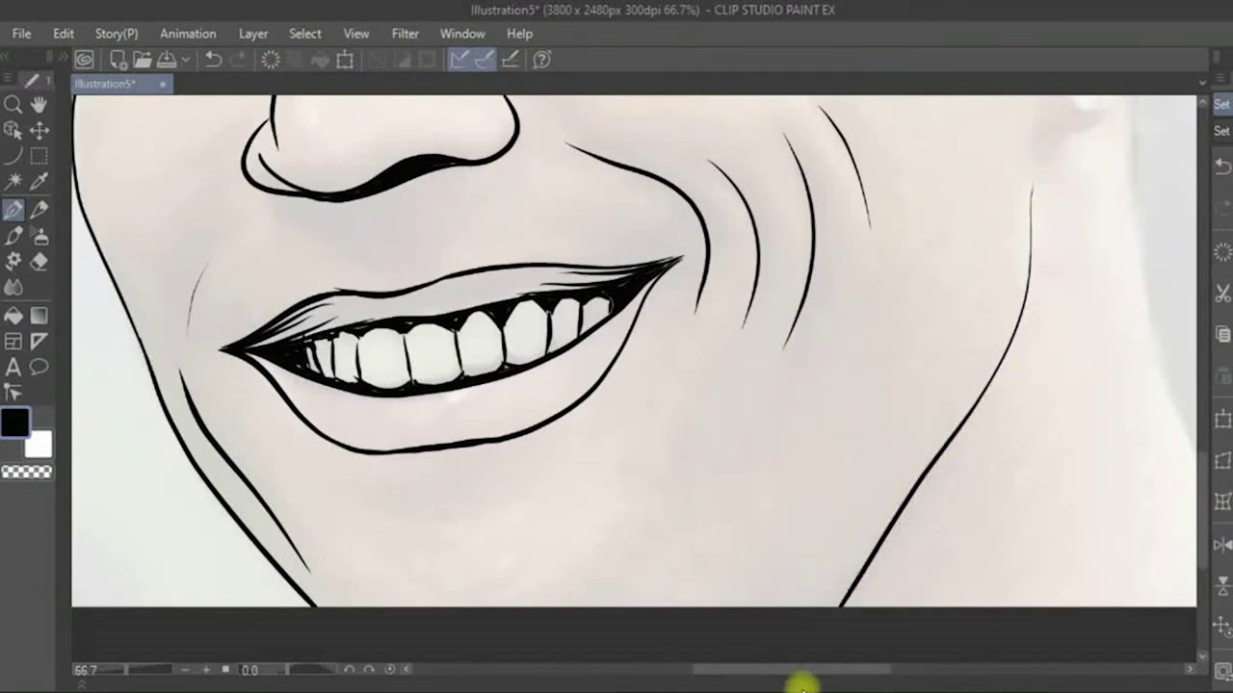
{"action": "key", "text": "space"}
{"action": "mouse_move", "coordinate": [915, 330]}
{"action": "left_mouse_down"}
{"action": "mouse_move", "coordinate": [881, 283]}
{"action": "mouse_move", "coordinate": [812, 435]}
{"action": "mouse_move", "coordinate": [729, 497]}
{"action": "left_mouse_up"}
{"action": "left_click_drag", "start_coordinate": [801, 281], "coordinate": [847, 545]}
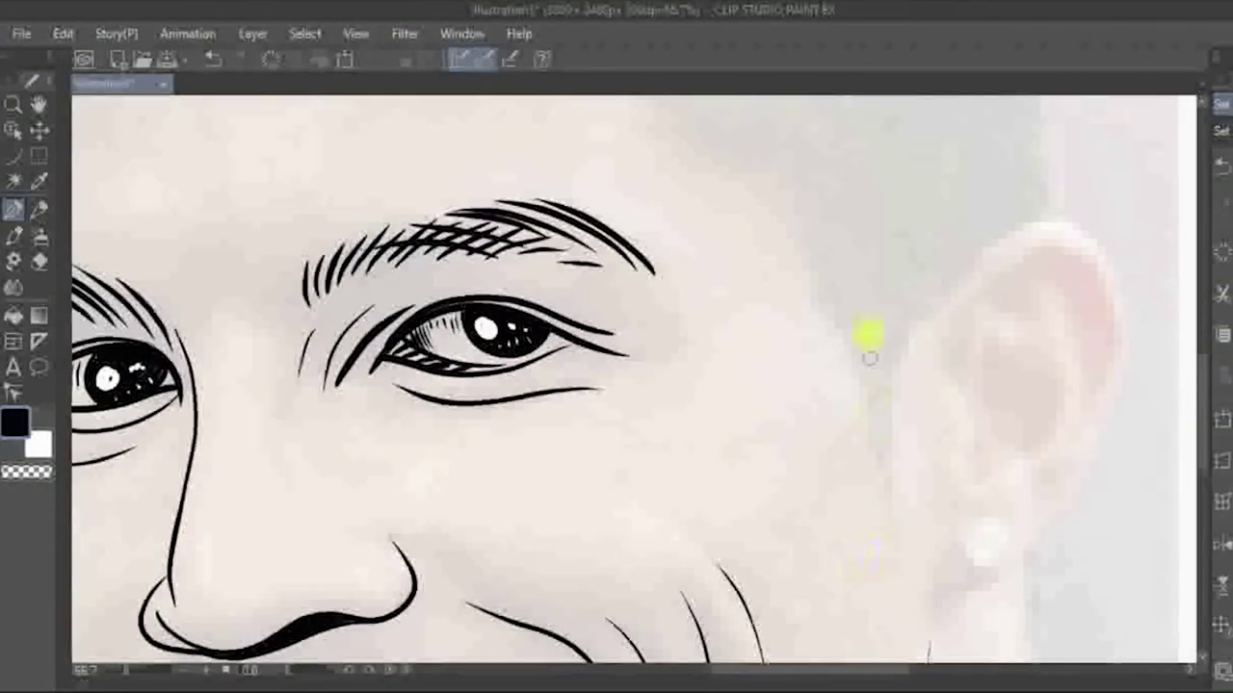
Draw short parallel hatching strokes at the temple beside the right eyebrow
{"action": "key", "text": "space"}
{"action": "mouse_move", "coordinate": [765, 201]}
{"action": "left_mouse_down"}
{"action": "mouse_move", "coordinate": [836, 434]}
{"action": "mouse_move", "coordinate": [831, 371]}
{"action": "mouse_move", "coordinate": [771, 305]}
{"action": "mouse_move", "coordinate": [672, 241]}
{"action": "mouse_move", "coordinate": [757, 270]}
{"action": "mouse_move", "coordinate": [829, 339]}
{"action": "mouse_move", "coordinate": [675, 214]}
{"action": "left_mouse_up"}
{"action": "key", "text": "ctrl+z"}
{"action": "mouse_move", "coordinate": [790, 294]}
{"action": "left_mouse_down"}
{"action": "mouse_move", "coordinate": [669, 185]}
{"action": "mouse_move", "coordinate": [807, 317]}
{"action": "mouse_move", "coordinate": [934, 395]}
{"action": "left_mouse_up"}
{"action": "key", "text": "space"}
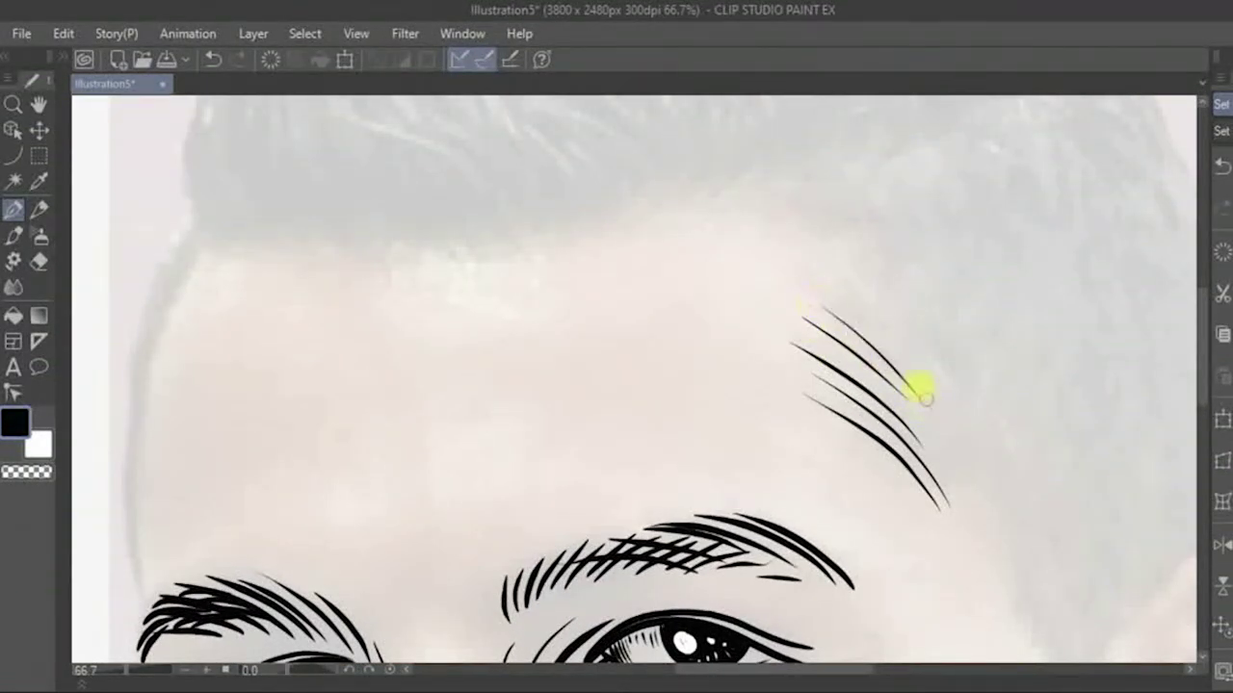
{"action": "mouse_move", "coordinate": [833, 270]}
{"action": "left_mouse_down"}
{"action": "mouse_move", "coordinate": [920, 361]}
{"action": "mouse_move", "coordinate": [905, 325]}
{"action": "left_mouse_up"}
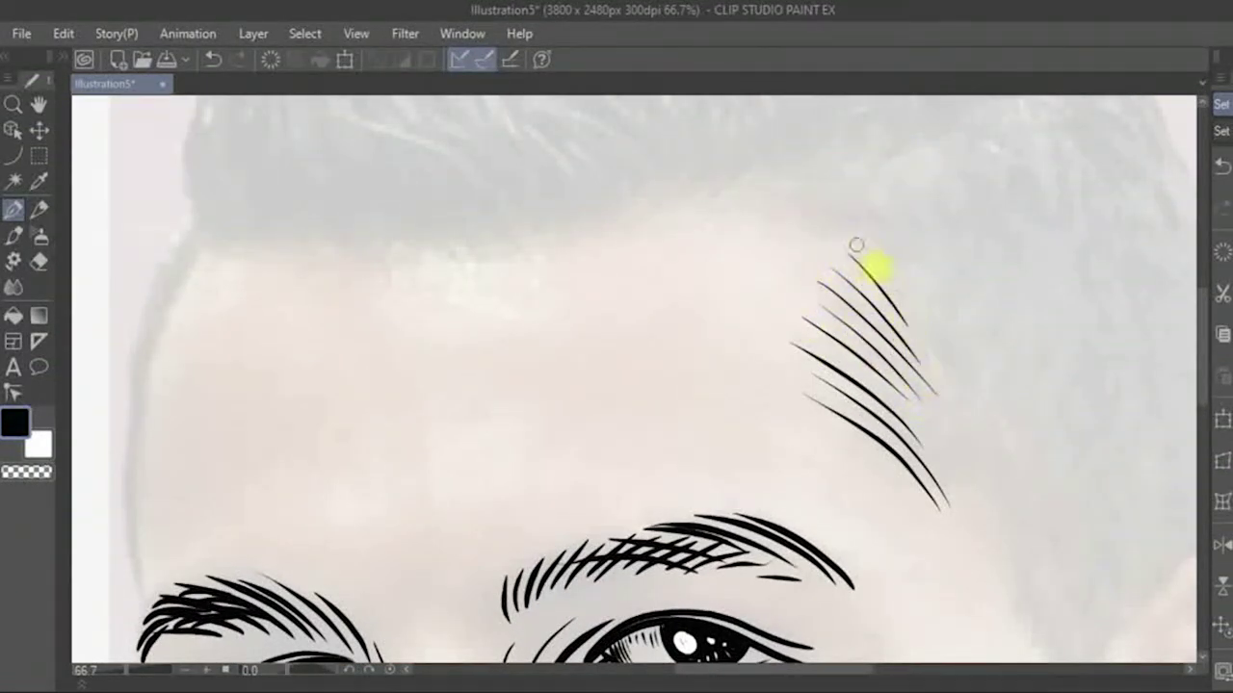
{"action": "left_click_drag", "start_coordinate": [856, 246], "coordinate": [901, 303]}
Add vertical hatching strokes down along the temple hairline
{"action": "key", "text": "space"}
{"action": "mouse_move", "coordinate": [961, 512]}
{"action": "left_mouse_down"}
{"action": "mouse_move", "coordinate": [809, 349]}
{"action": "mouse_move", "coordinate": [773, 234]}
{"action": "mouse_move", "coordinate": [828, 381]}
{"action": "left_mouse_up"}
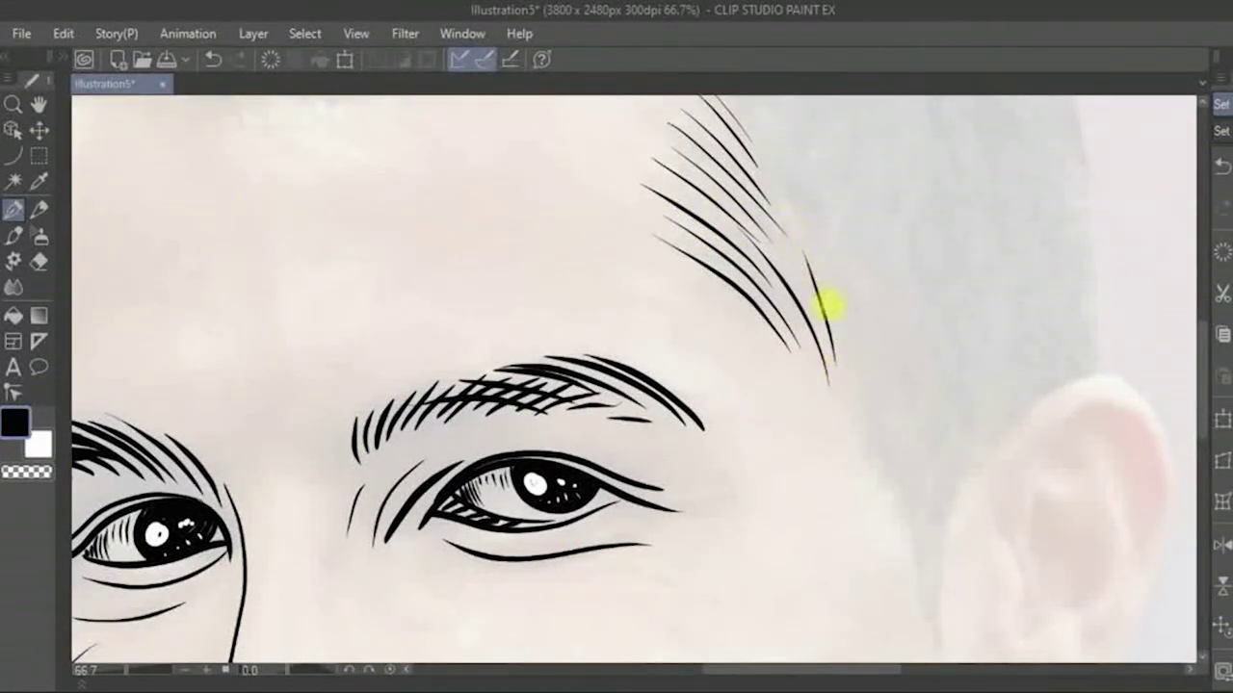
{"action": "left_click_drag", "start_coordinate": [837, 295], "coordinate": [857, 414]}
{"action": "left_click_drag", "start_coordinate": [859, 323], "coordinate": [868, 445]}
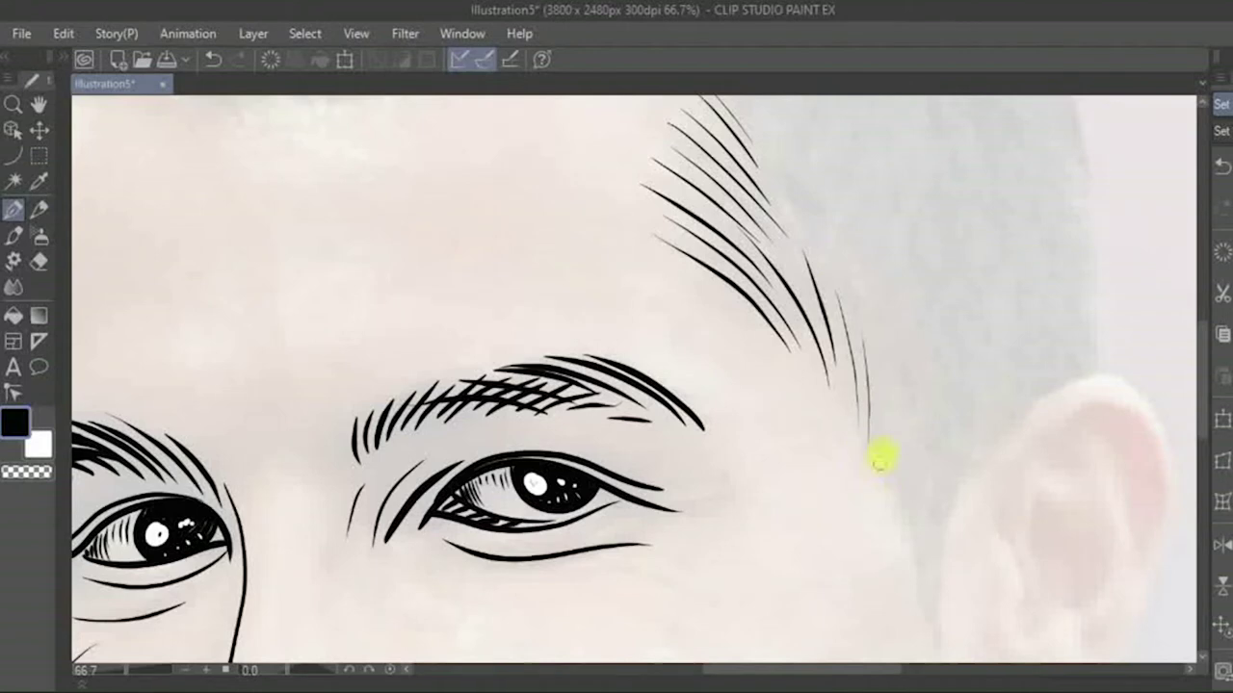
{"action": "left_click_drag", "start_coordinate": [896, 491], "coordinate": [895, 385]}
{"action": "left_click_drag", "start_coordinate": [907, 523], "coordinate": [891, 361]}
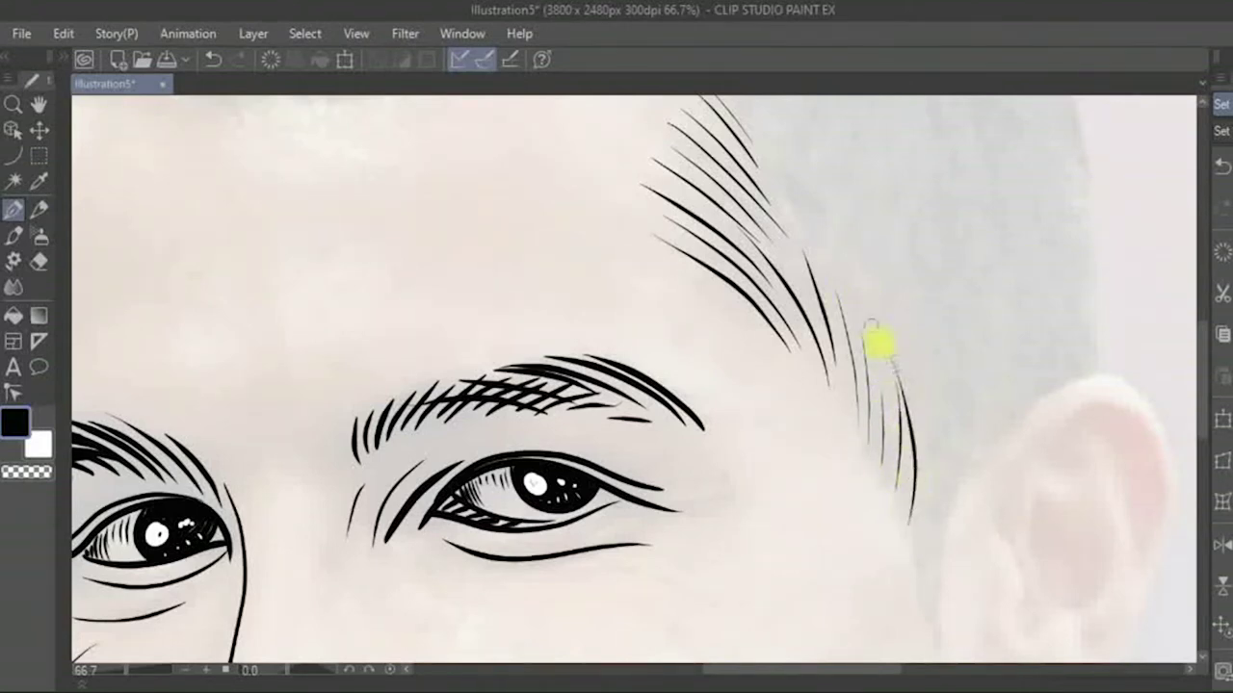
{"action": "mouse_move", "coordinate": [927, 583]}
{"action": "left_mouse_down"}
{"action": "mouse_move", "coordinate": [910, 445]}
{"action": "mouse_move", "coordinate": [925, 510]}
{"action": "left_mouse_up"}
{"action": "left_click_drag", "start_coordinate": [917, 385], "coordinate": [926, 548]}
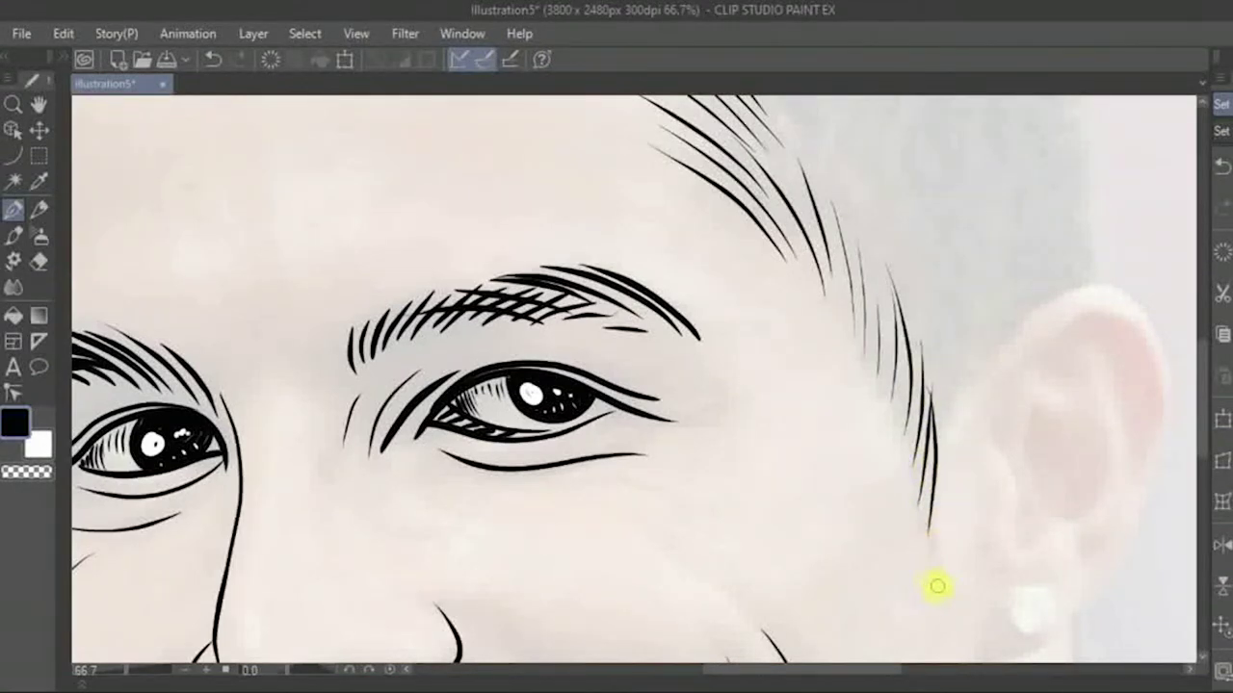
{"action": "left_click_drag", "start_coordinate": [940, 592], "coordinate": [916, 416]}
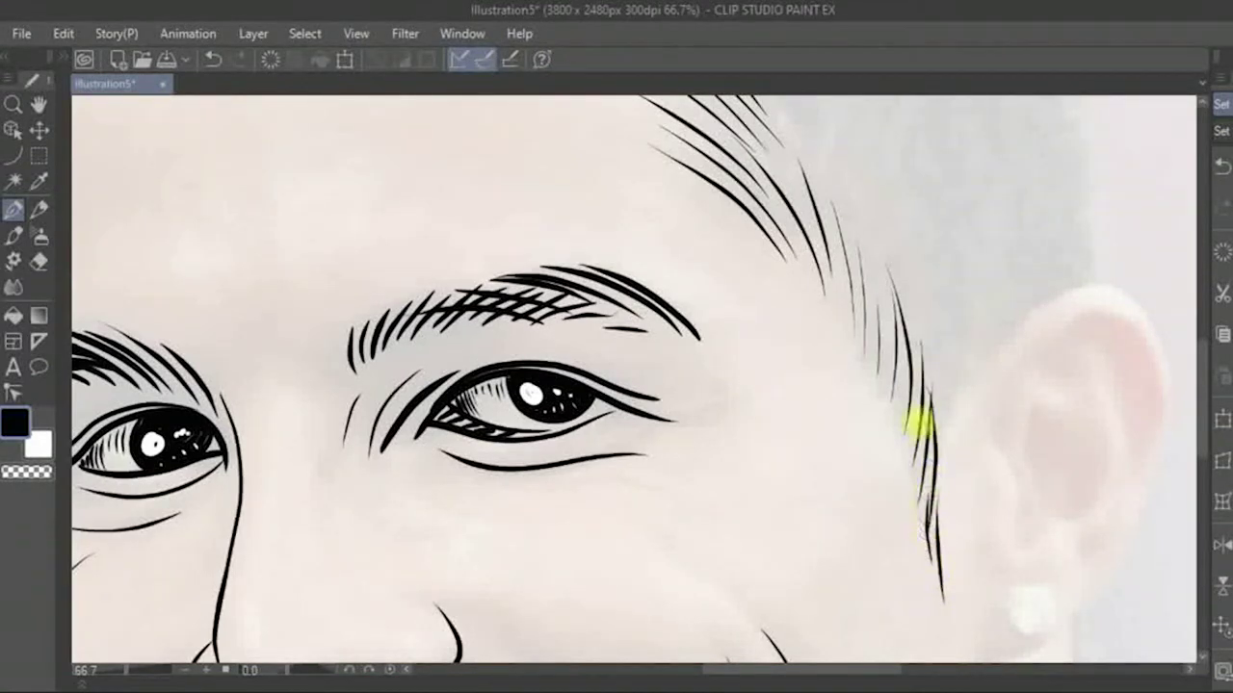
Replace stray hairline strokes and continue hatching up the upper hairline
{"action": "key", "text": "ctrl+z"}
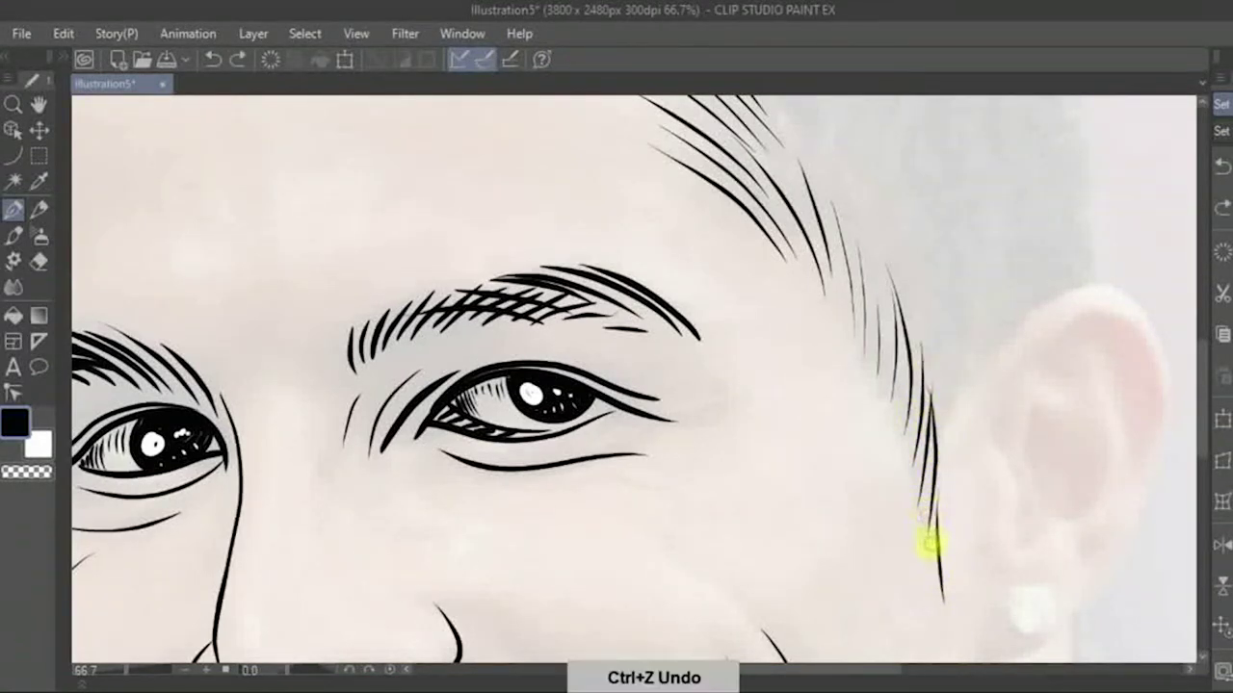
{"action": "key", "text": "ctrl+z"}
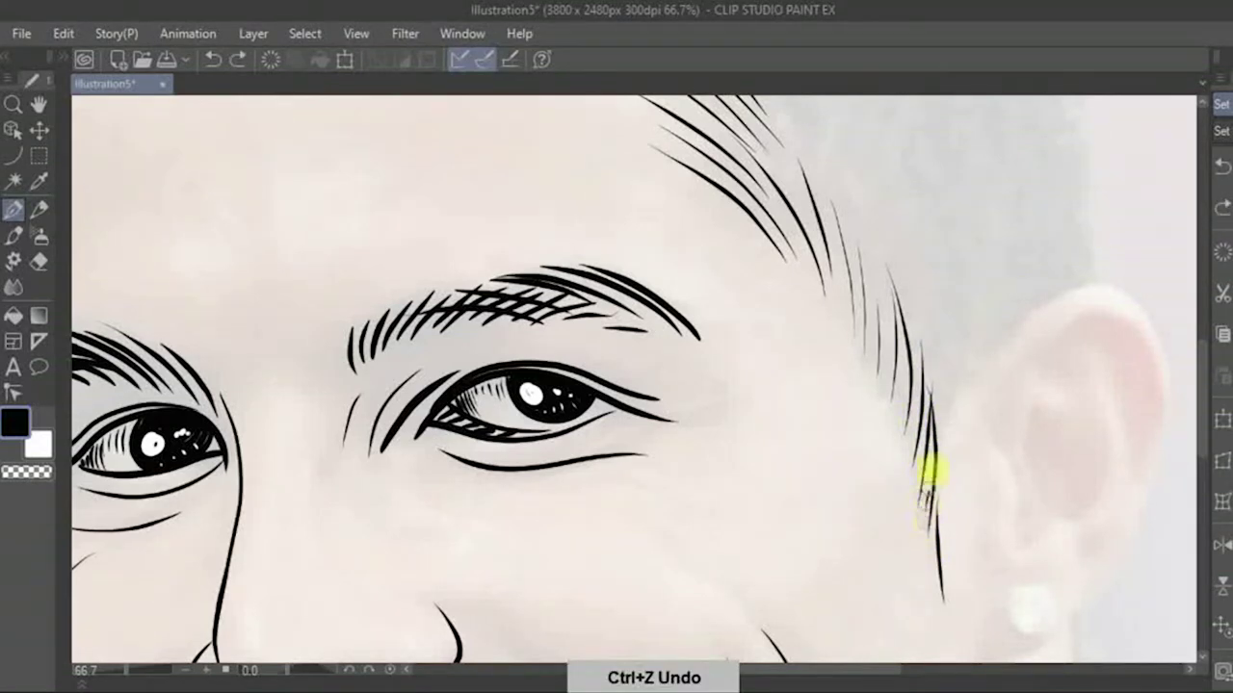
{"action": "left_click_drag", "start_coordinate": [932, 535], "coordinate": [923, 436]}
{"action": "left_click_drag", "start_coordinate": [911, 495], "coordinate": [916, 408]}
{"action": "left_click_drag", "start_coordinate": [915, 474], "coordinate": [912, 370]}
{"action": "left_click_drag", "start_coordinate": [913, 429], "coordinate": [891, 289]}
{"action": "left_click_drag", "start_coordinate": [885, 362], "coordinate": [869, 256]}
{"action": "left_click_drag", "start_coordinate": [864, 353], "coordinate": [855, 226]}
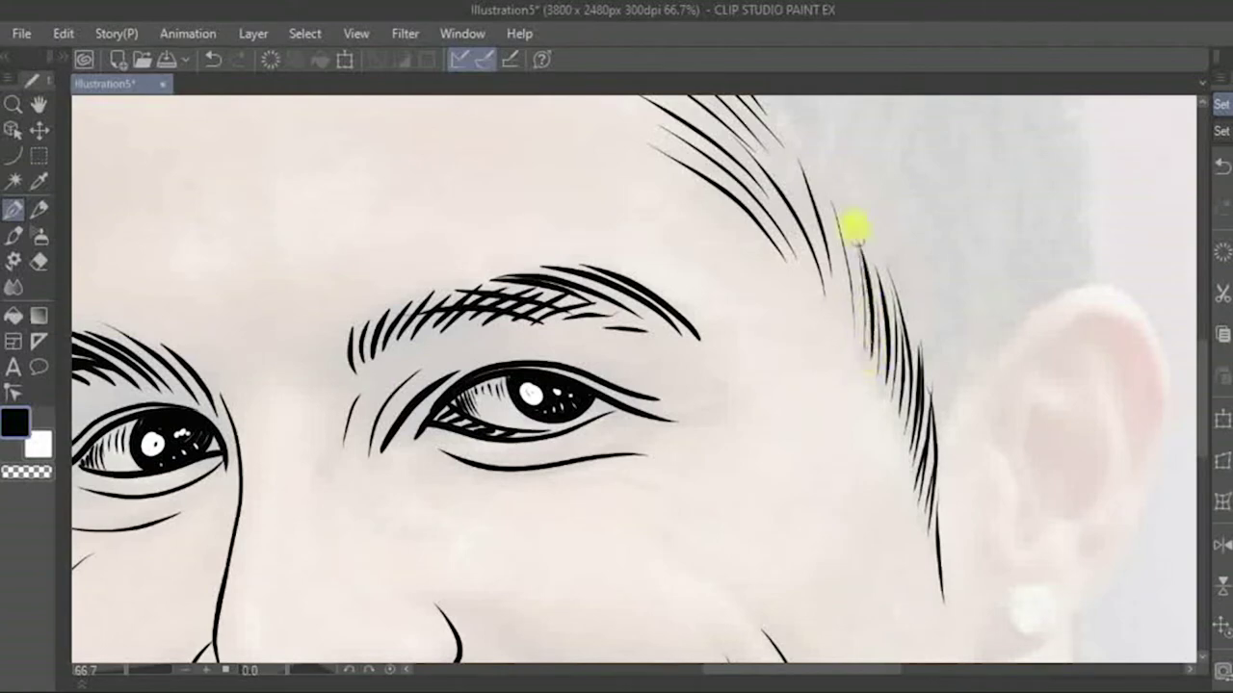
{"action": "left_click_drag", "start_coordinate": [853, 330], "coordinate": [832, 205]}
{"action": "left_click_drag", "start_coordinate": [836, 289], "coordinate": [807, 181]}
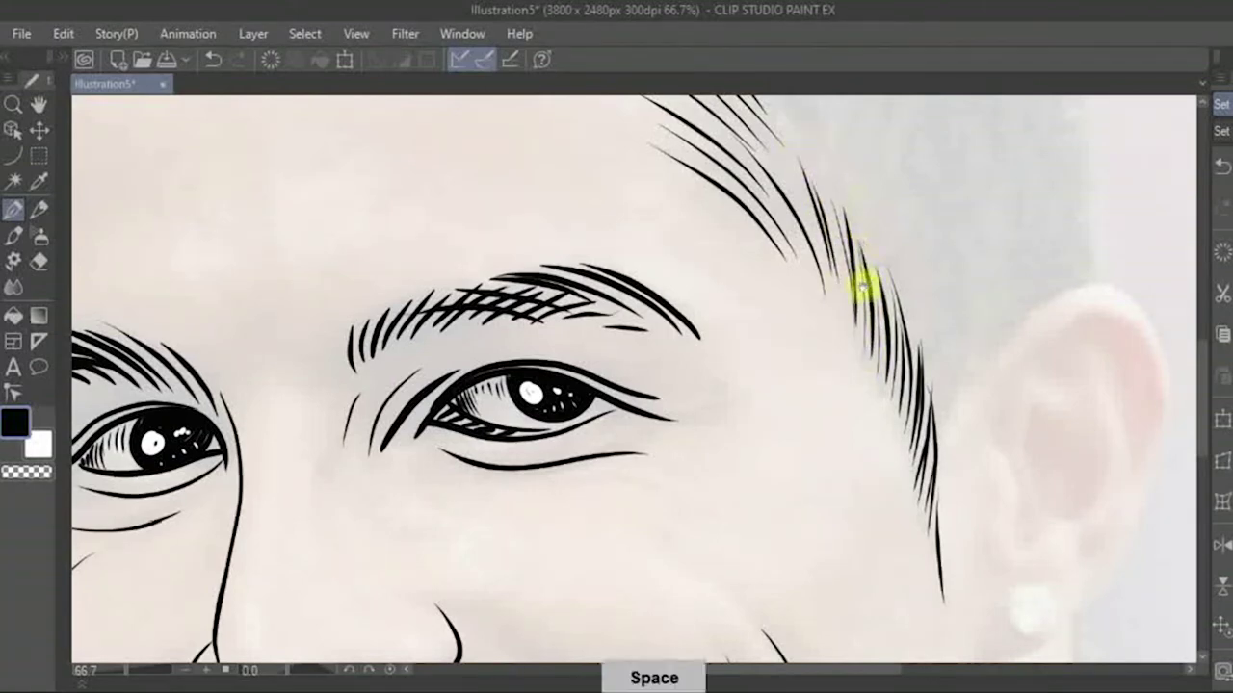
{"action": "left_click_drag", "start_coordinate": [864, 283], "coordinate": [523, 380]}
{"action": "left_click_drag", "start_coordinate": [688, 357], "coordinate": [663, 187]}
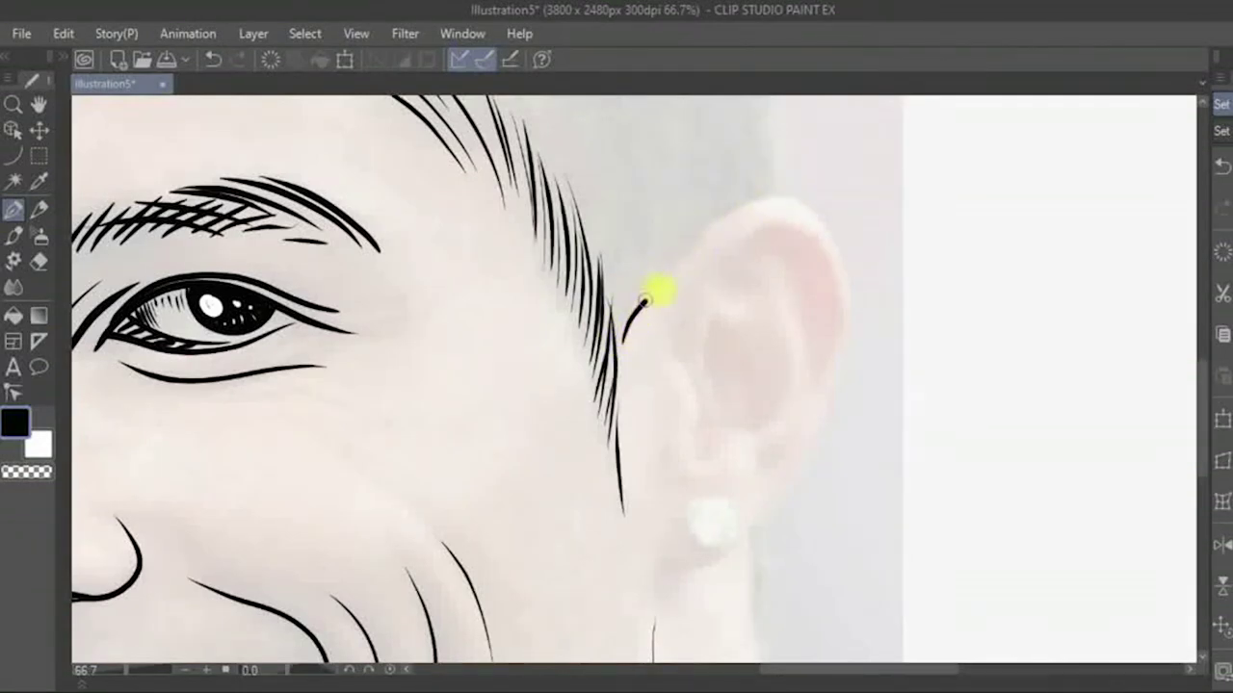
Ink the ear's outer rim, inner fold curves and the back of the earlobe
{"action": "left_click_drag", "start_coordinate": [644, 301], "coordinate": [718, 225]}
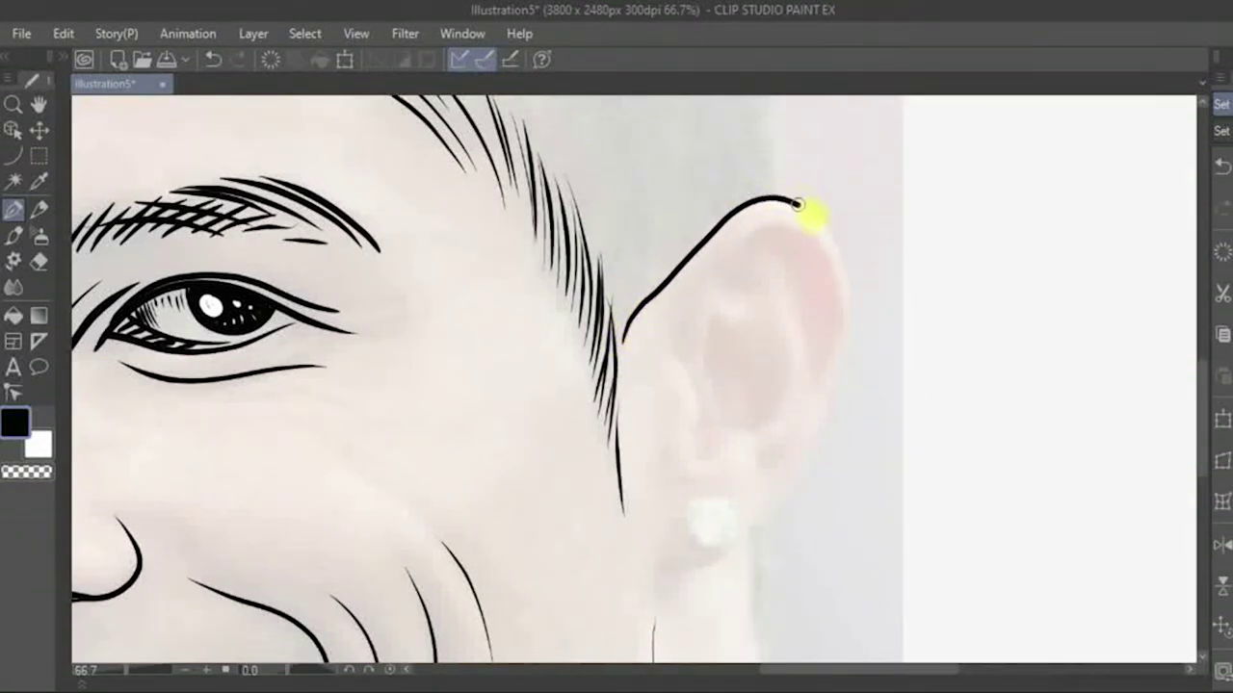
{"action": "mouse_move", "coordinate": [823, 230]}
{"action": "left_mouse_down"}
{"action": "mouse_move", "coordinate": [845, 286]}
{"action": "mouse_move", "coordinate": [847, 352]}
{"action": "mouse_move", "coordinate": [797, 479]}
{"action": "mouse_move", "coordinate": [701, 591]}
{"action": "left_mouse_up"}
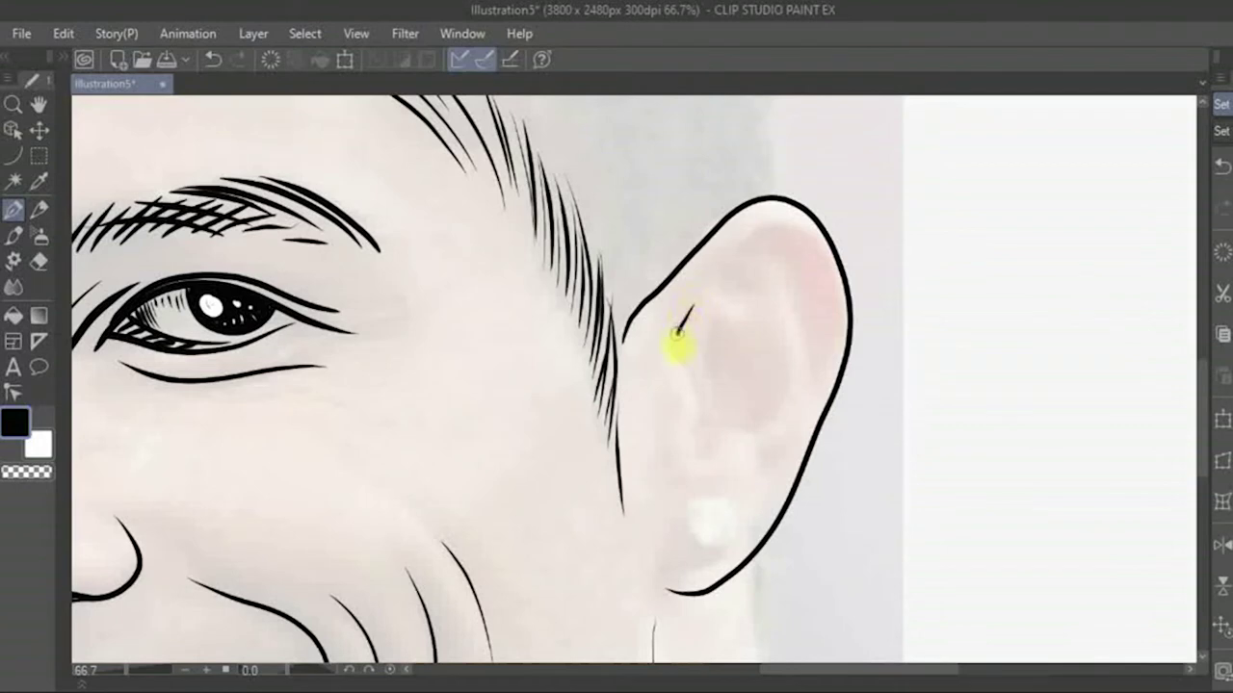
{"action": "left_click_drag", "start_coordinate": [691, 377], "coordinate": [707, 497]}
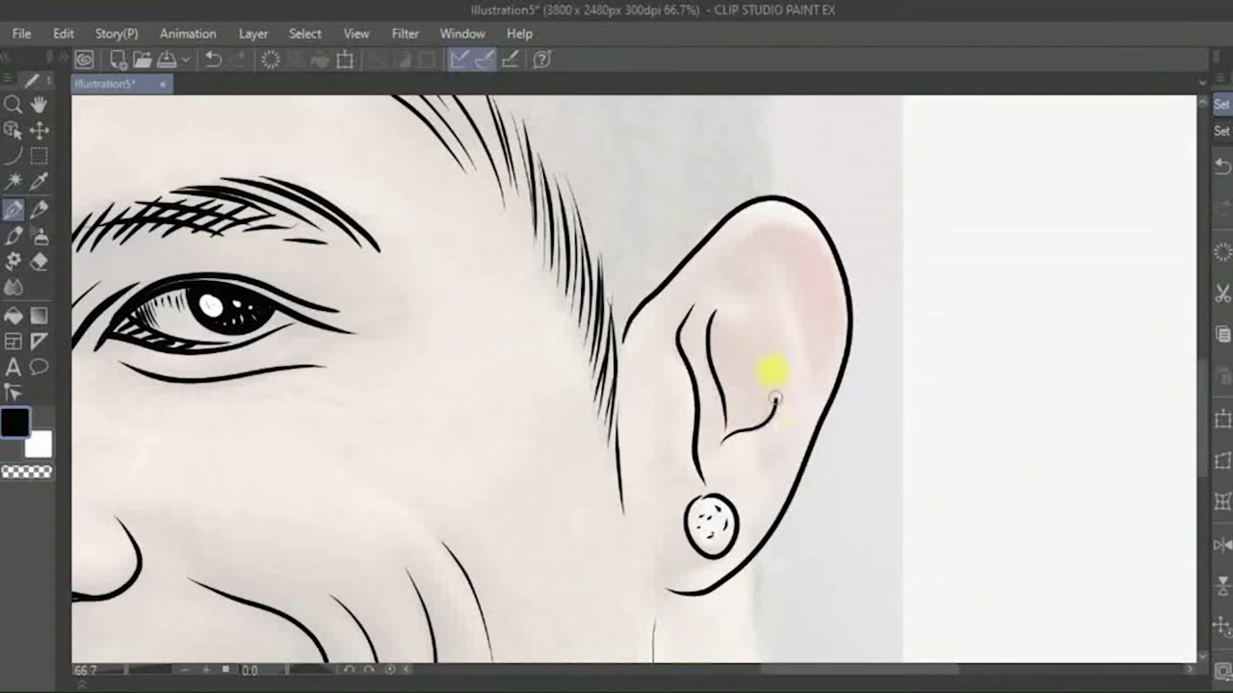
{"action": "left_click_drag", "start_coordinate": [776, 397], "coordinate": [748, 260]}
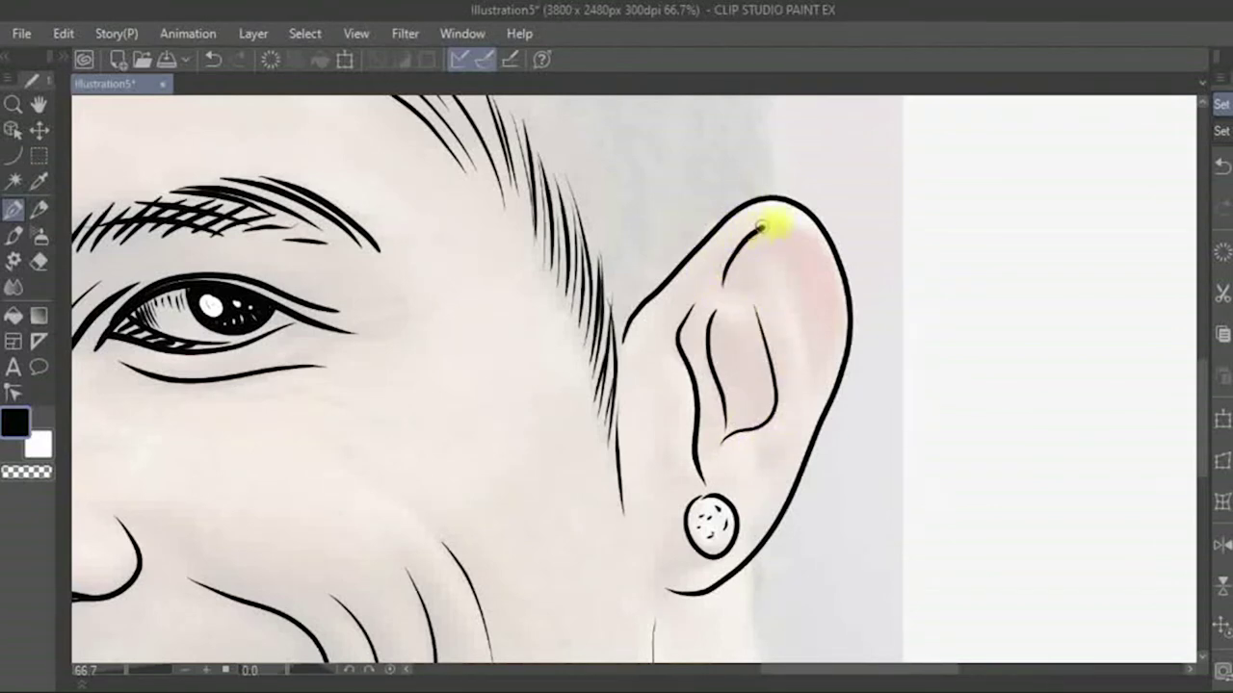
{"action": "left_click_drag", "start_coordinate": [791, 229], "coordinate": [818, 261]}
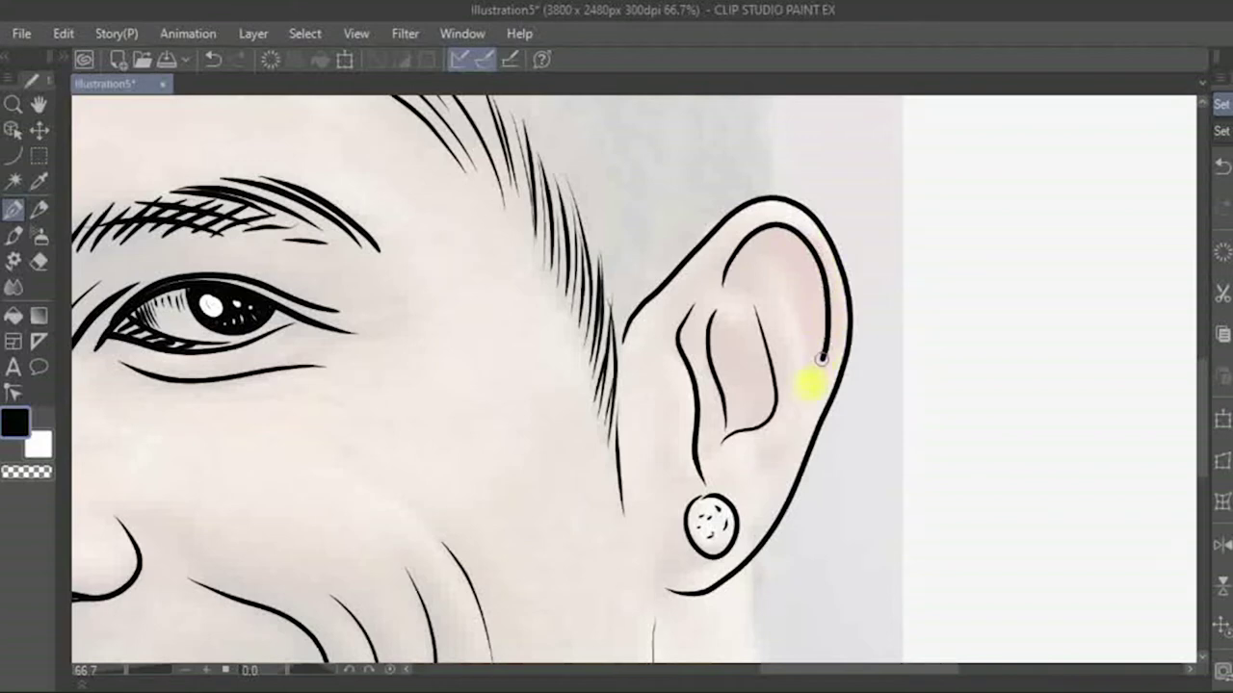
{"action": "mouse_move", "coordinate": [782, 442]}
{"action": "left_mouse_down"}
{"action": "mouse_move", "coordinate": [743, 542]}
{"action": "mouse_move", "coordinate": [705, 589]}
{"action": "left_mouse_up"}
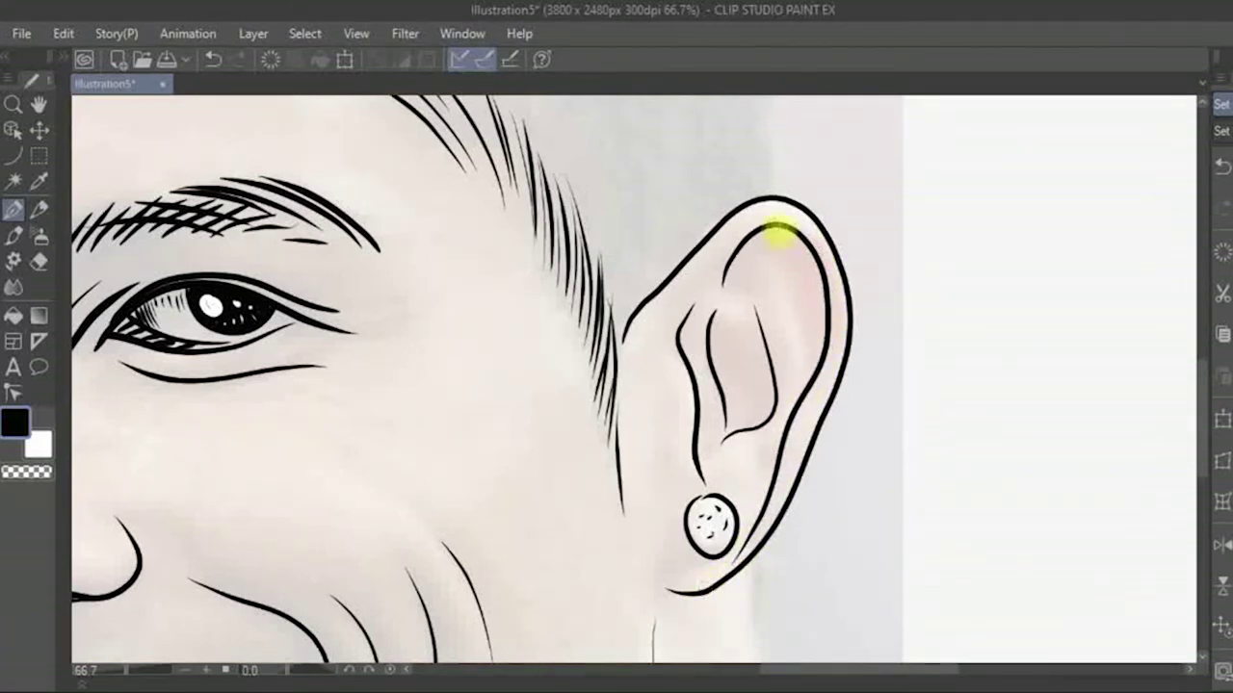
Draw tapered hair strokes from above the ear up the right hairline to the crown
{"action": "key", "text": "space"}
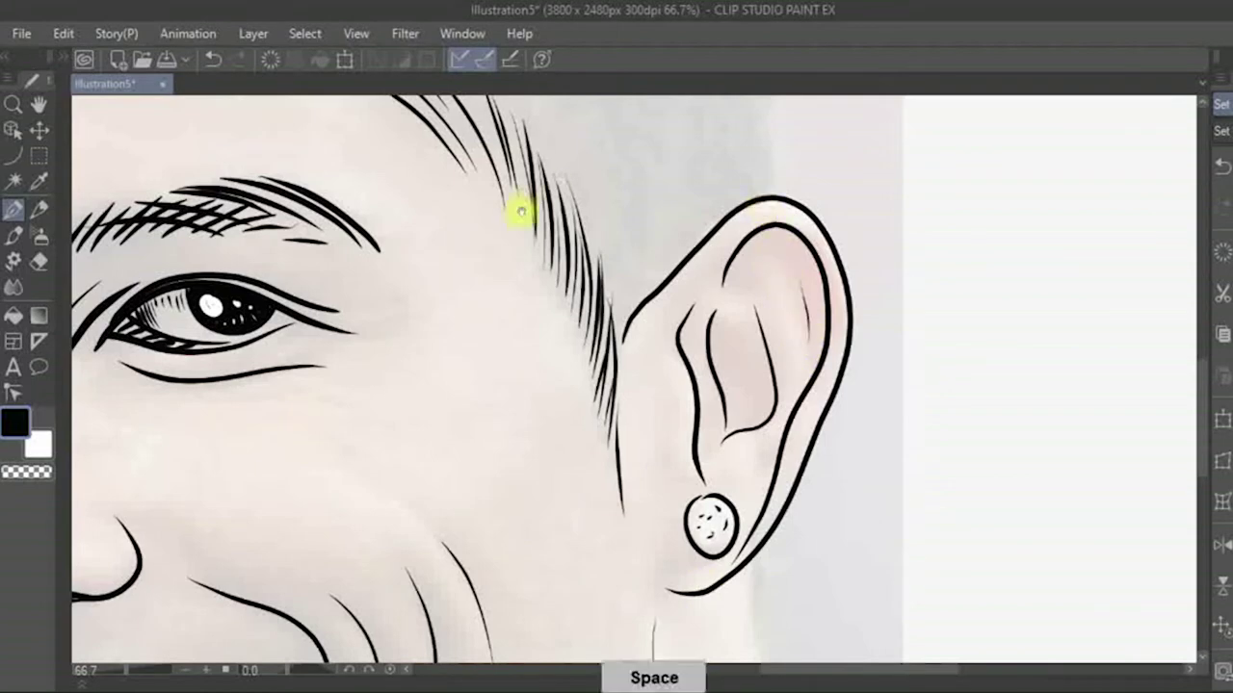
{"action": "left_click_drag", "start_coordinate": [518, 206], "coordinate": [659, 523]}
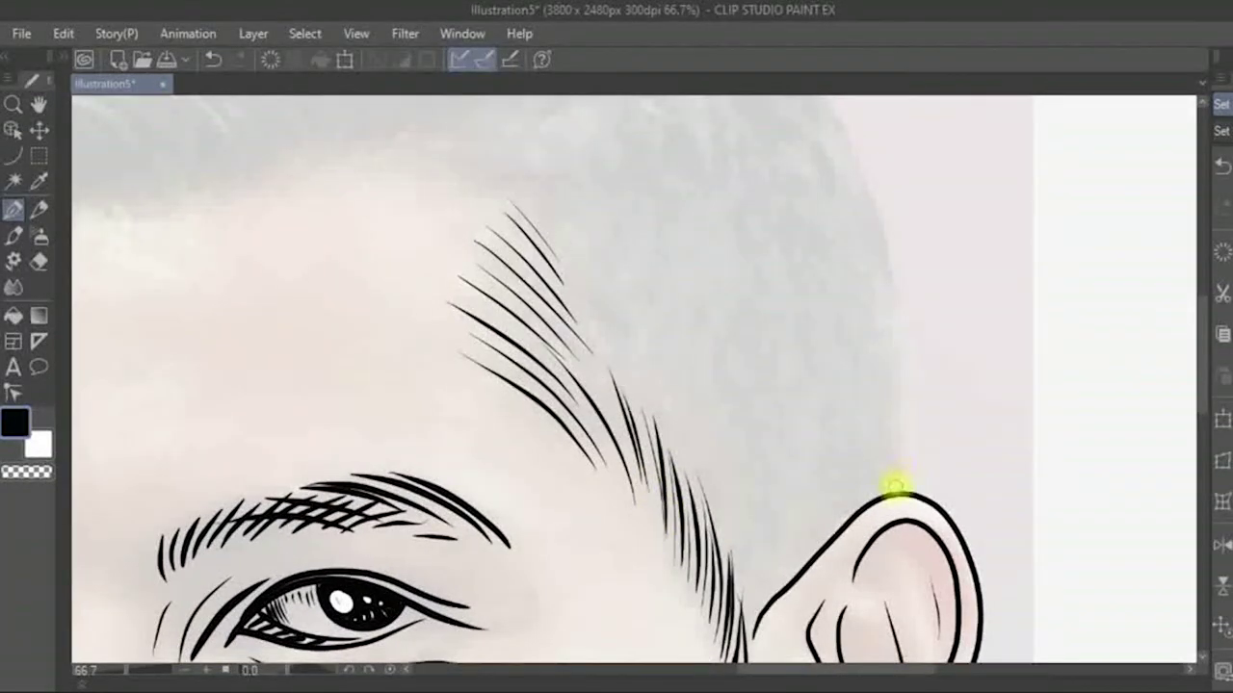
{"action": "left_click_drag", "start_coordinate": [896, 490], "coordinate": [858, 330]}
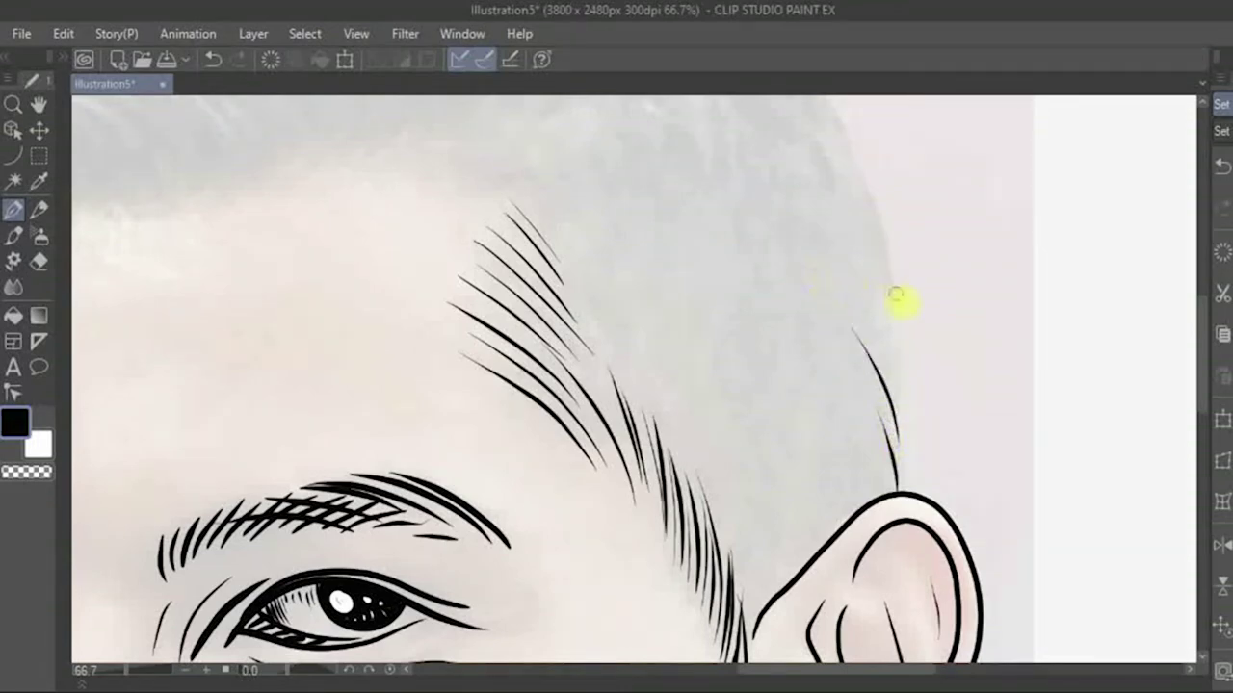
{"action": "key", "text": "ctrl+z"}
{"action": "mouse_move", "coordinate": [896, 378]}
{"action": "left_mouse_down"}
{"action": "mouse_move", "coordinate": [852, 275]}
{"action": "mouse_move", "coordinate": [851, 209]}
{"action": "mouse_move", "coordinate": [858, 266]}
{"action": "mouse_move", "coordinate": [941, 377]}
{"action": "left_mouse_up"}
{"action": "left_click_drag", "start_coordinate": [976, 418], "coordinate": [837, 233]}
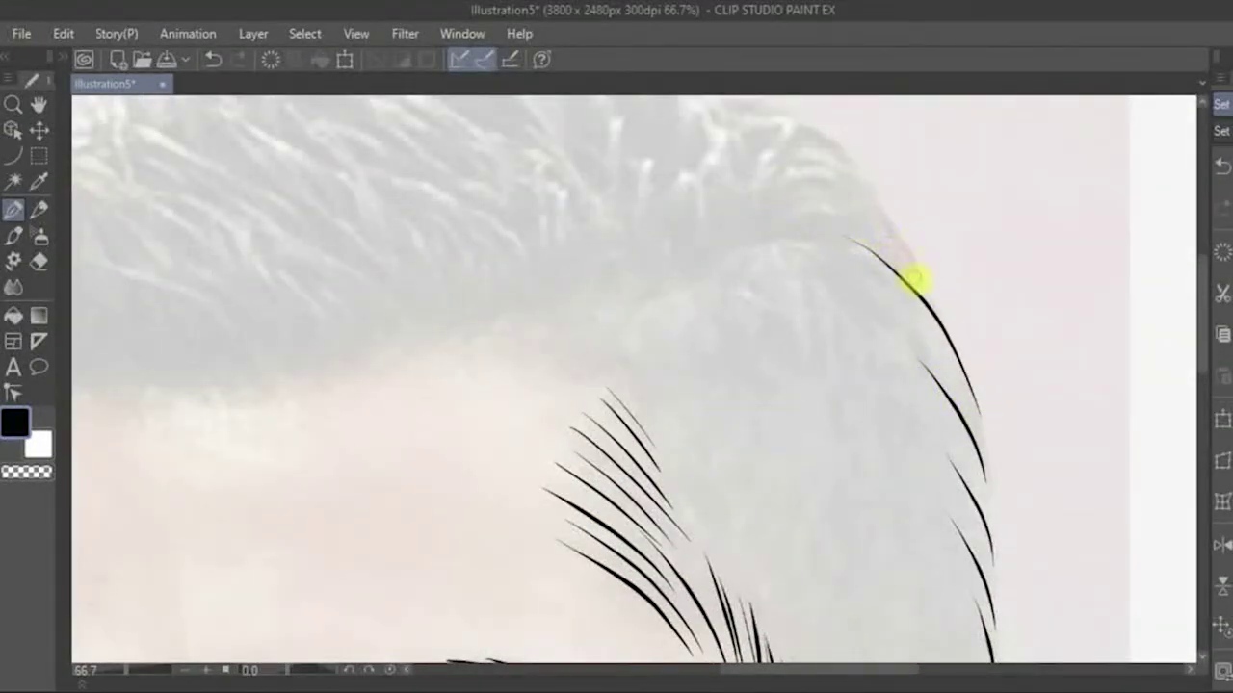
{"action": "mouse_move", "coordinate": [925, 286]}
{"action": "left_mouse_down"}
{"action": "mouse_move", "coordinate": [826, 204]}
{"action": "mouse_move", "coordinate": [889, 215]}
{"action": "mouse_move", "coordinate": [782, 179]}
{"action": "left_mouse_up"}
{"action": "left_click_drag", "start_coordinate": [871, 188], "coordinate": [755, 127]}
{"action": "mouse_move", "coordinate": [330, 350]}
{"action": "left_mouse_down"}
{"action": "mouse_move", "coordinate": [584, 556]}
{"action": "mouse_move", "coordinate": [550, 289]}
{"action": "left_mouse_up"}
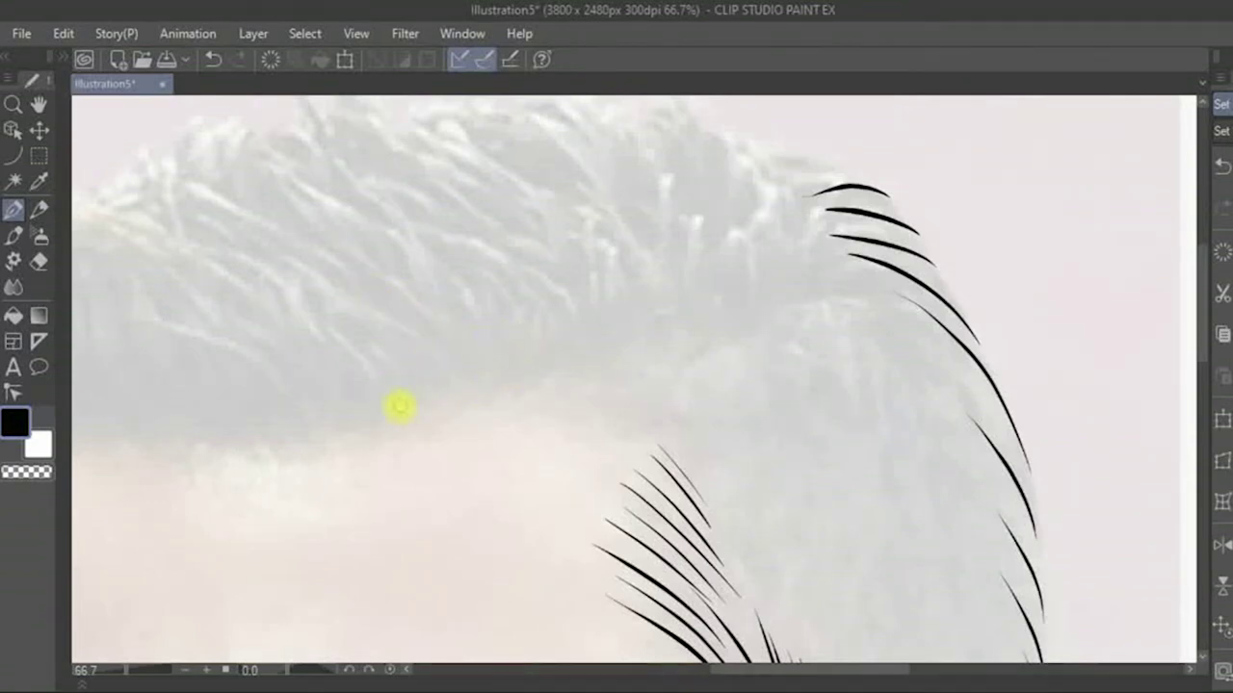
{"action": "left_click_drag", "start_coordinate": [400, 407], "coordinate": [666, 250]}
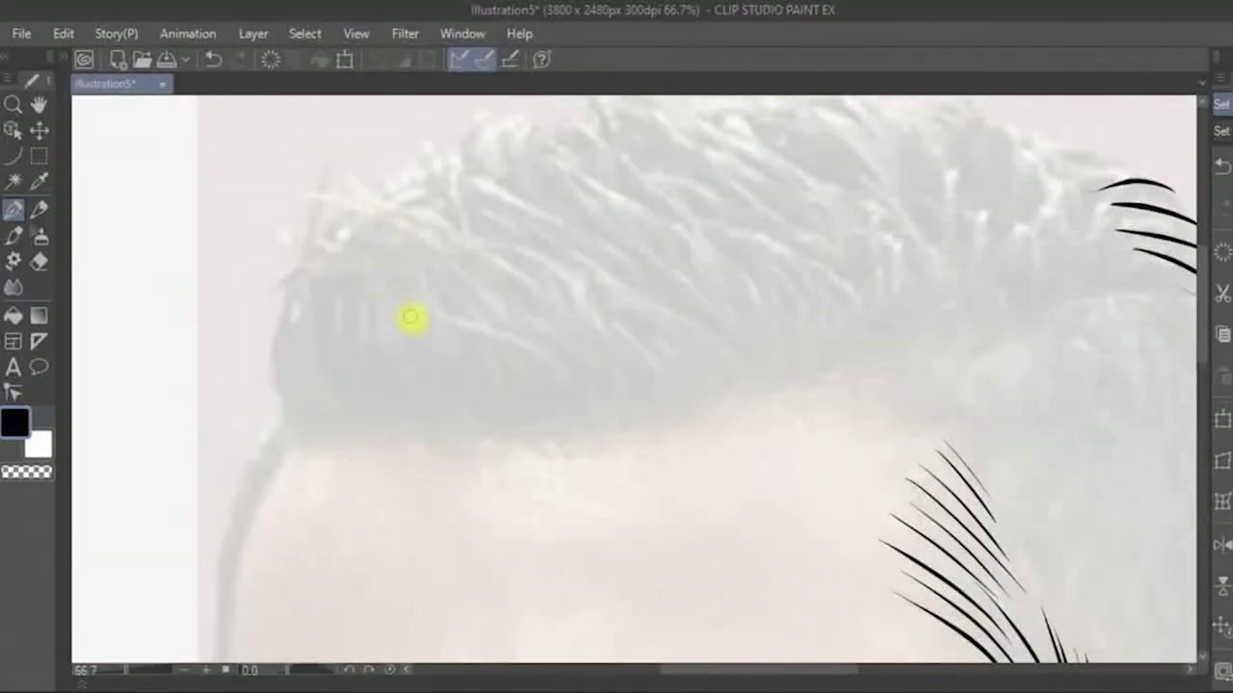
Ink short and long hair strokes along the front and left hairline
{"action": "left_click_drag", "start_coordinate": [419, 320], "coordinate": [594, 438]}
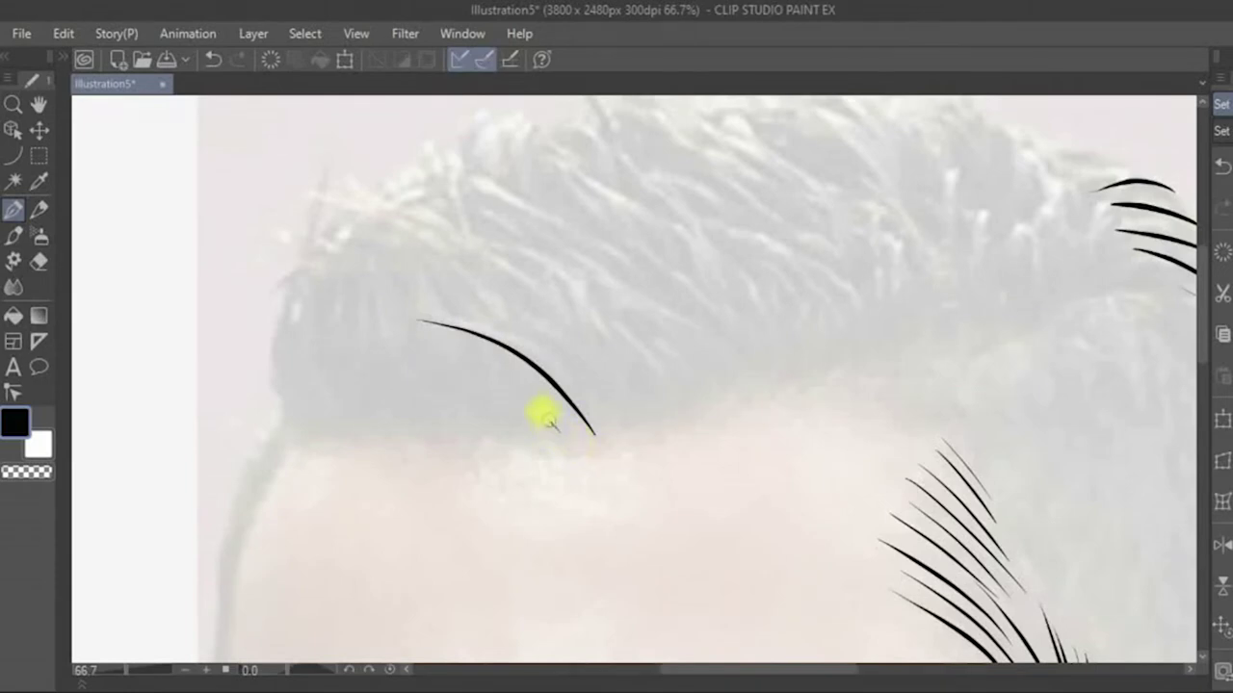
{"action": "left_click_drag", "start_coordinate": [487, 327], "coordinate": [557, 429]}
{"action": "left_click_drag", "start_coordinate": [473, 330], "coordinate": [535, 432]}
{"action": "mouse_move", "coordinate": [458, 381]}
{"action": "left_mouse_down"}
{"action": "mouse_move", "coordinate": [505, 434]}
{"action": "mouse_move", "coordinate": [425, 323]}
{"action": "left_mouse_up"}
{"action": "left_click_drag", "start_coordinate": [438, 427], "coordinate": [342, 241]}
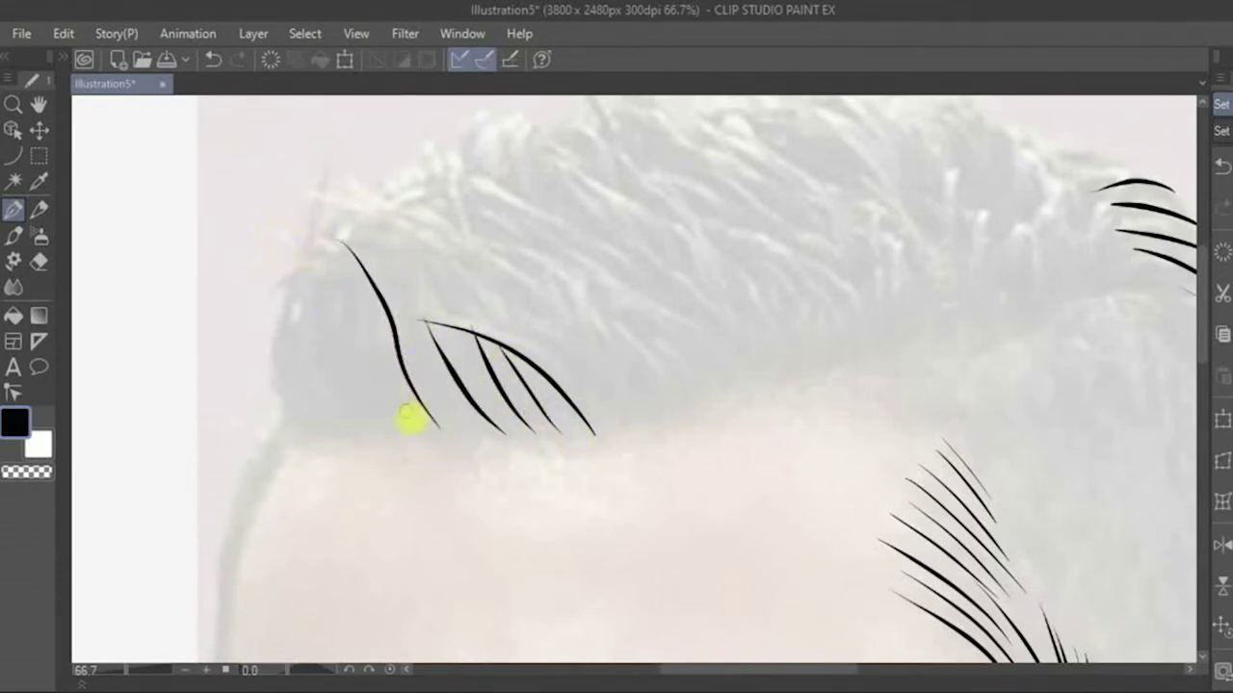
{"action": "left_click_drag", "start_coordinate": [412, 424], "coordinate": [339, 253]}
{"action": "left_click_drag", "start_coordinate": [390, 438], "coordinate": [337, 347]}
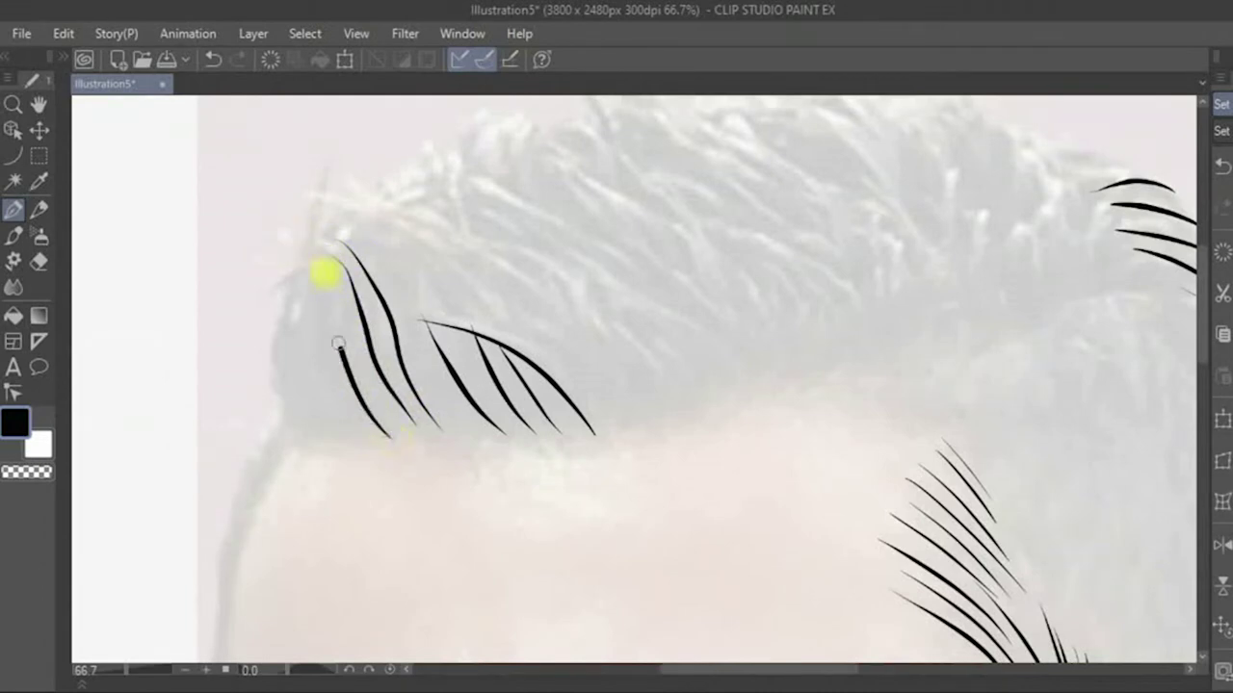
{"action": "left_click_drag", "start_coordinate": [326, 275], "coordinate": [337, 347]}
{"action": "left_click_drag", "start_coordinate": [349, 429], "coordinate": [301, 270]}
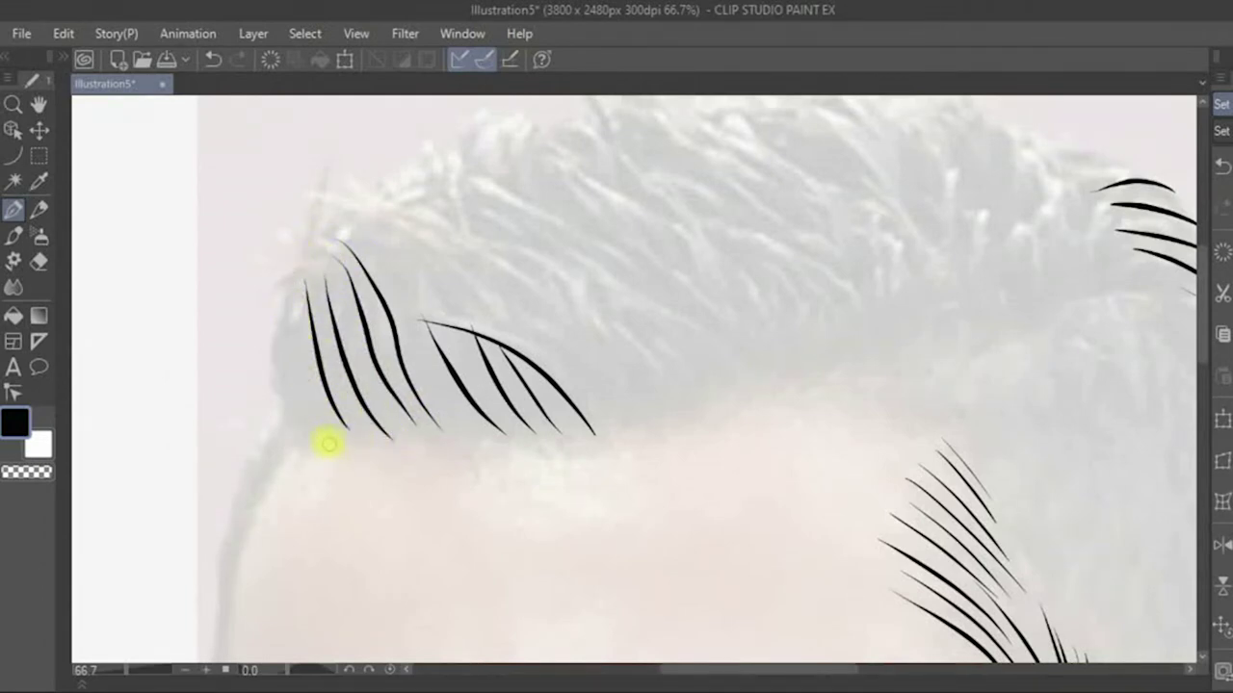
{"action": "left_click_drag", "start_coordinate": [328, 443], "coordinate": [295, 285]}
{"action": "left_click_drag", "start_coordinate": [301, 438], "coordinate": [280, 290]}
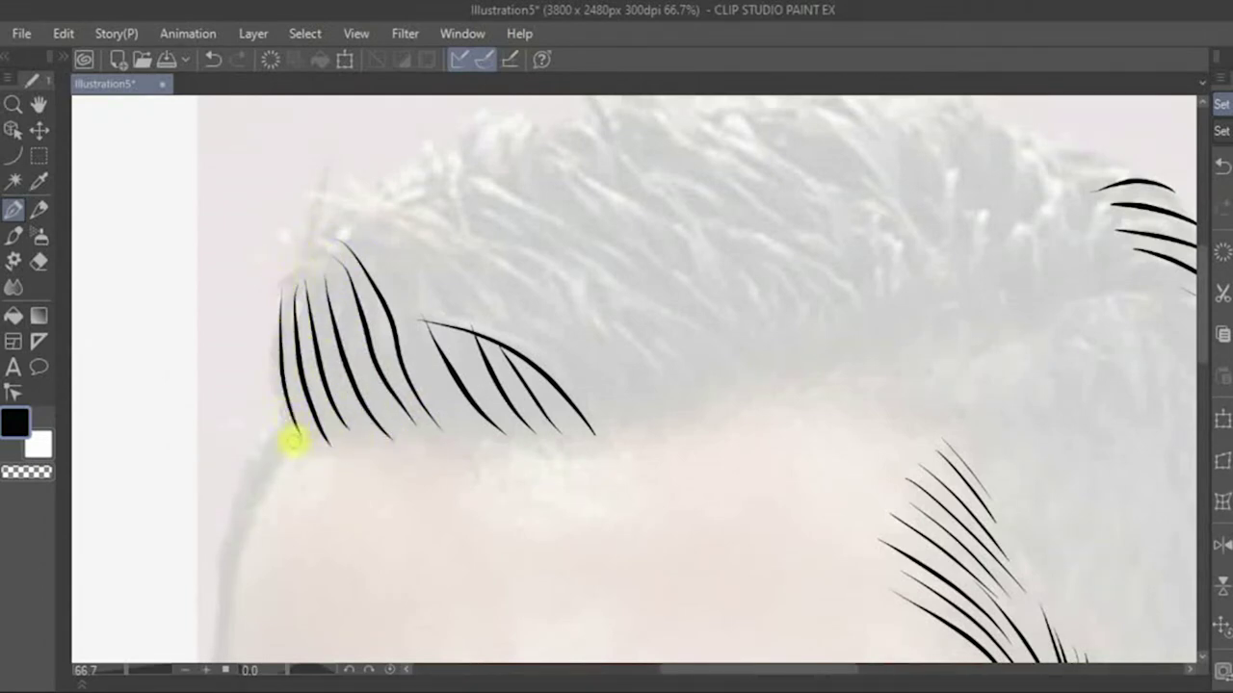
{"action": "left_click_drag", "start_coordinate": [295, 441], "coordinate": [271, 337]}
Draw long curved strands outlining and sweeping across the fringe
{"action": "mouse_move", "coordinate": [274, 336]}
{"action": "left_mouse_down"}
{"action": "mouse_move", "coordinate": [314, 206]}
{"action": "mouse_move", "coordinate": [420, 306]}
{"action": "left_mouse_up"}
{"action": "left_click_drag", "start_coordinate": [487, 324], "coordinate": [389, 214]}
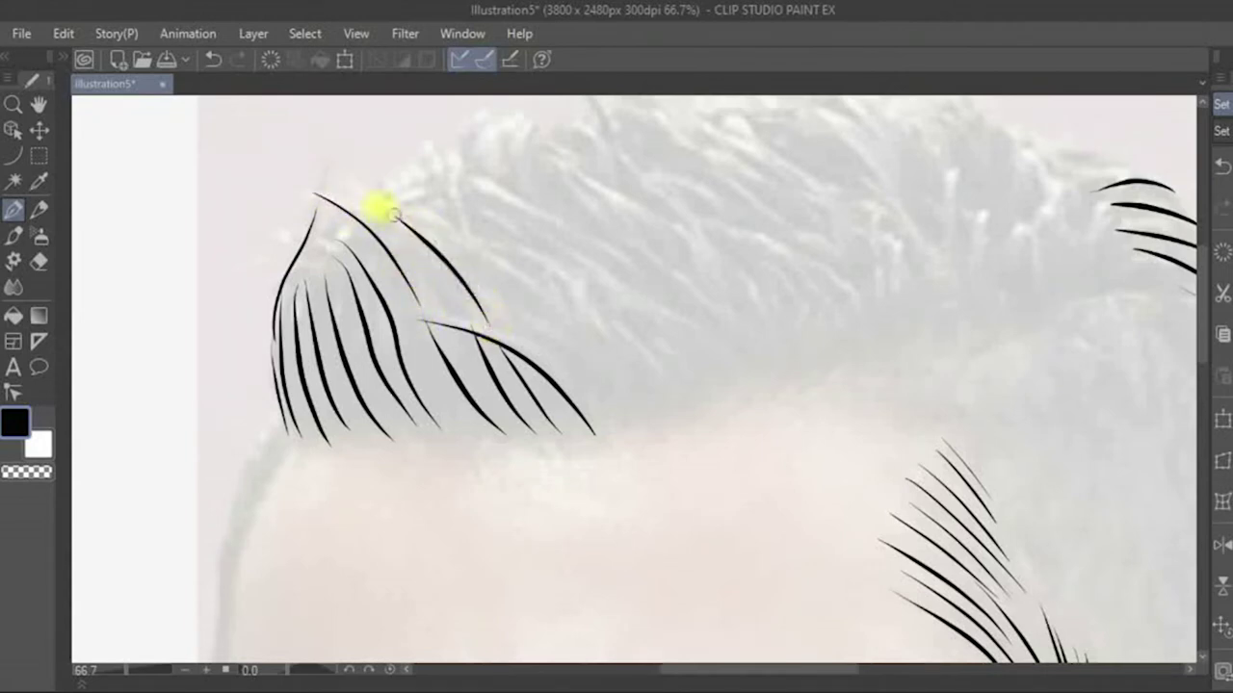
{"action": "left_click_drag", "start_coordinate": [597, 424], "coordinate": [474, 281]}
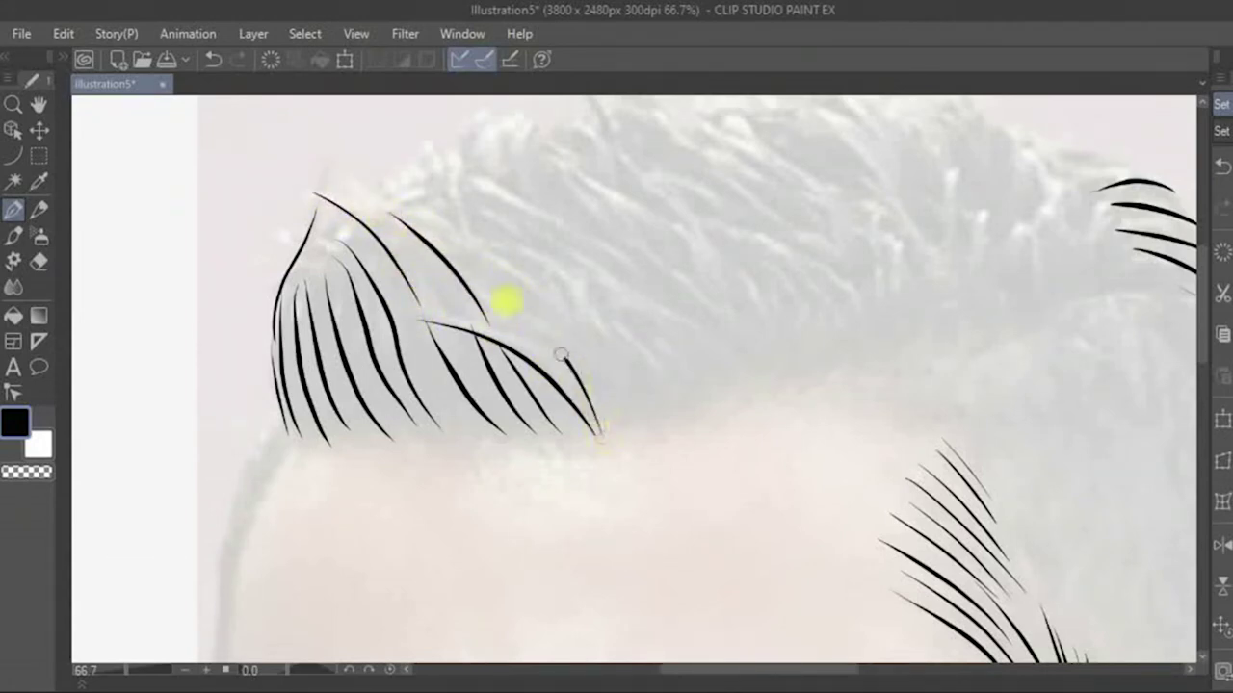
{"action": "left_click_drag", "start_coordinate": [575, 359], "coordinate": [397, 218]}
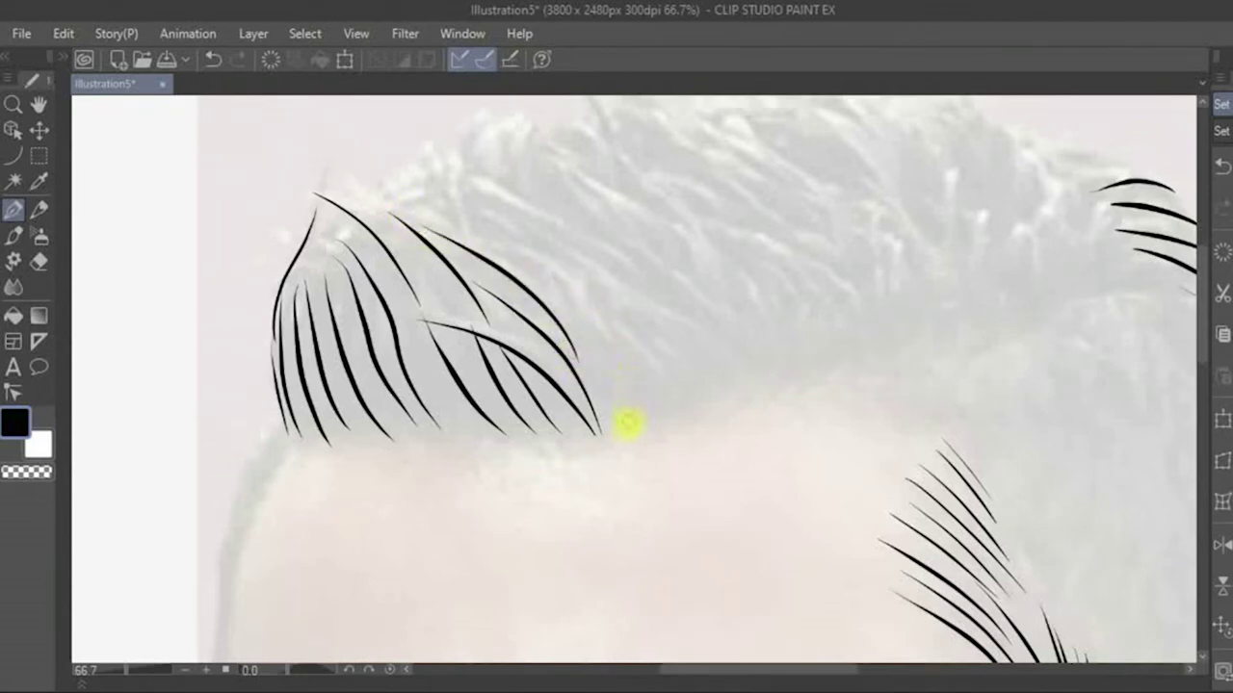
{"action": "left_click_drag", "start_coordinate": [624, 420], "coordinate": [531, 260]}
{"action": "left_click_drag", "start_coordinate": [655, 424], "coordinate": [595, 272]}
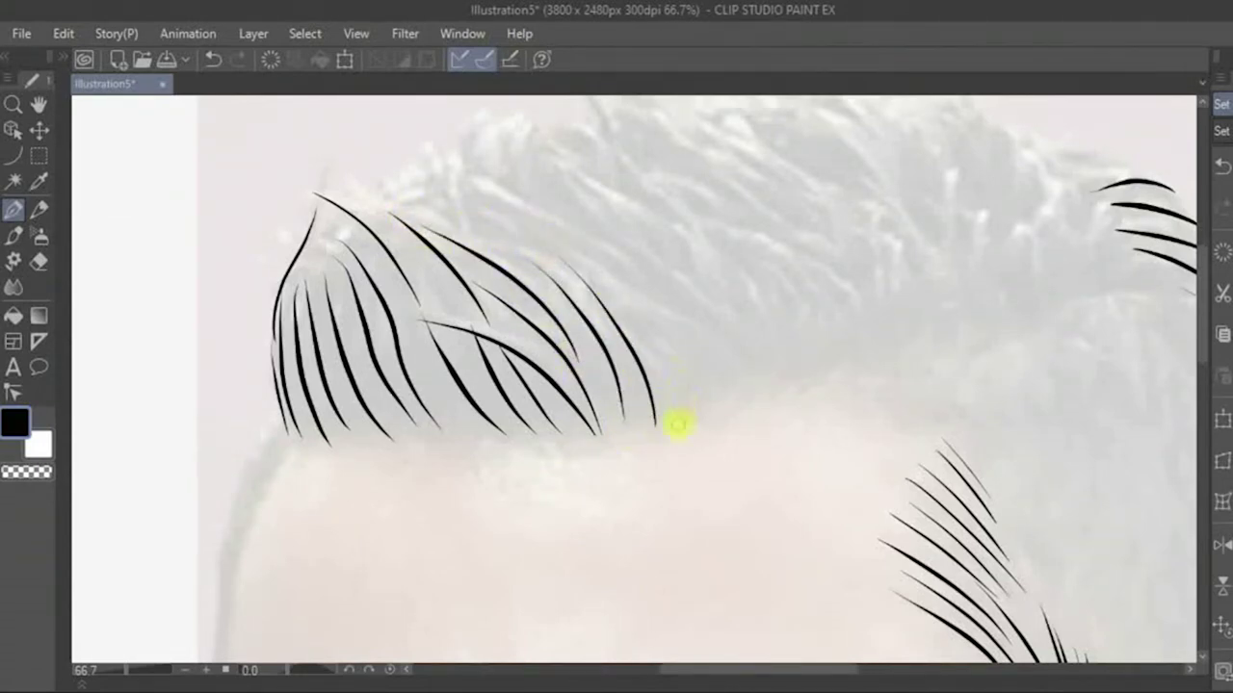
{"action": "left_click_drag", "start_coordinate": [680, 419], "coordinate": [641, 302]}
{"action": "left_click_drag", "start_coordinate": [718, 396], "coordinate": [651, 304]}
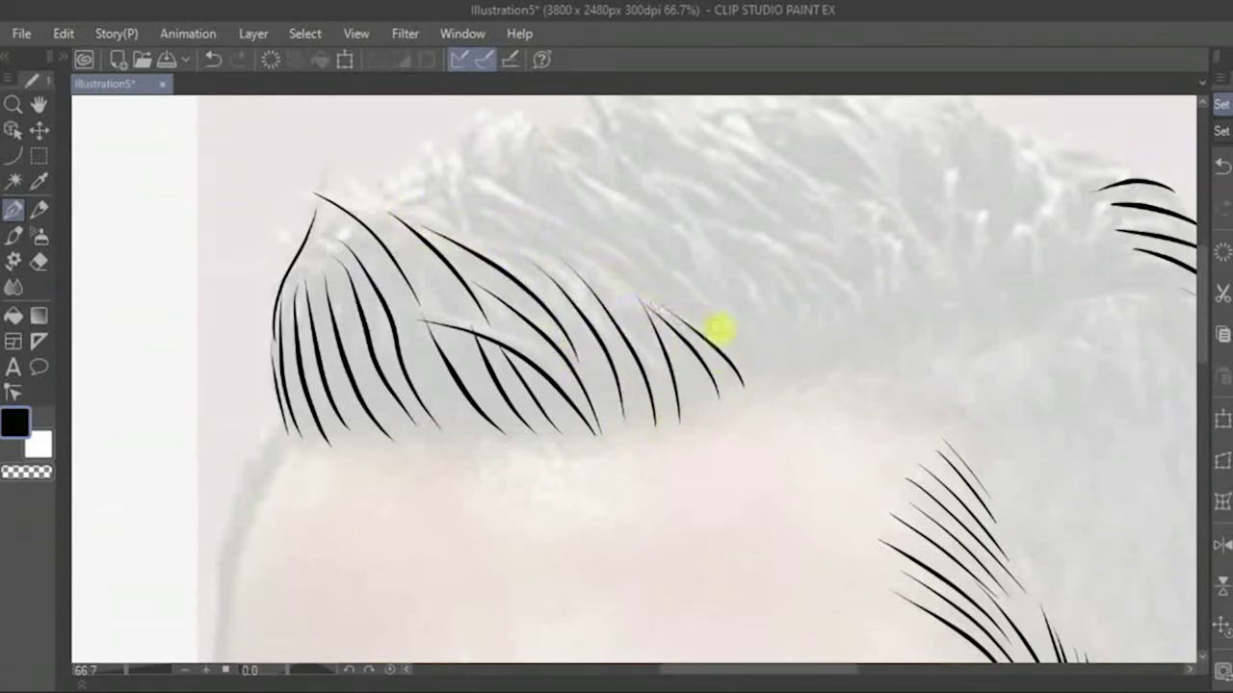
{"action": "left_click_drag", "start_coordinate": [753, 386], "coordinate": [460, 150]}
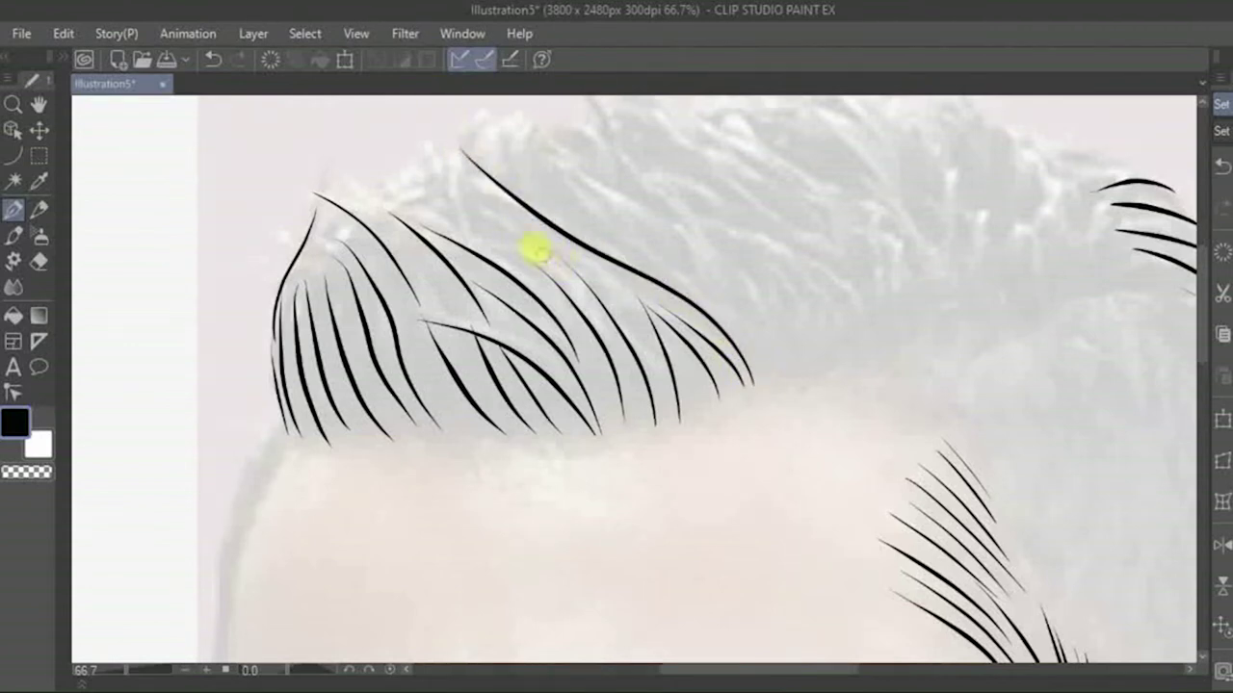
{"action": "left_click_drag", "start_coordinate": [500, 252], "coordinate": [429, 151]}
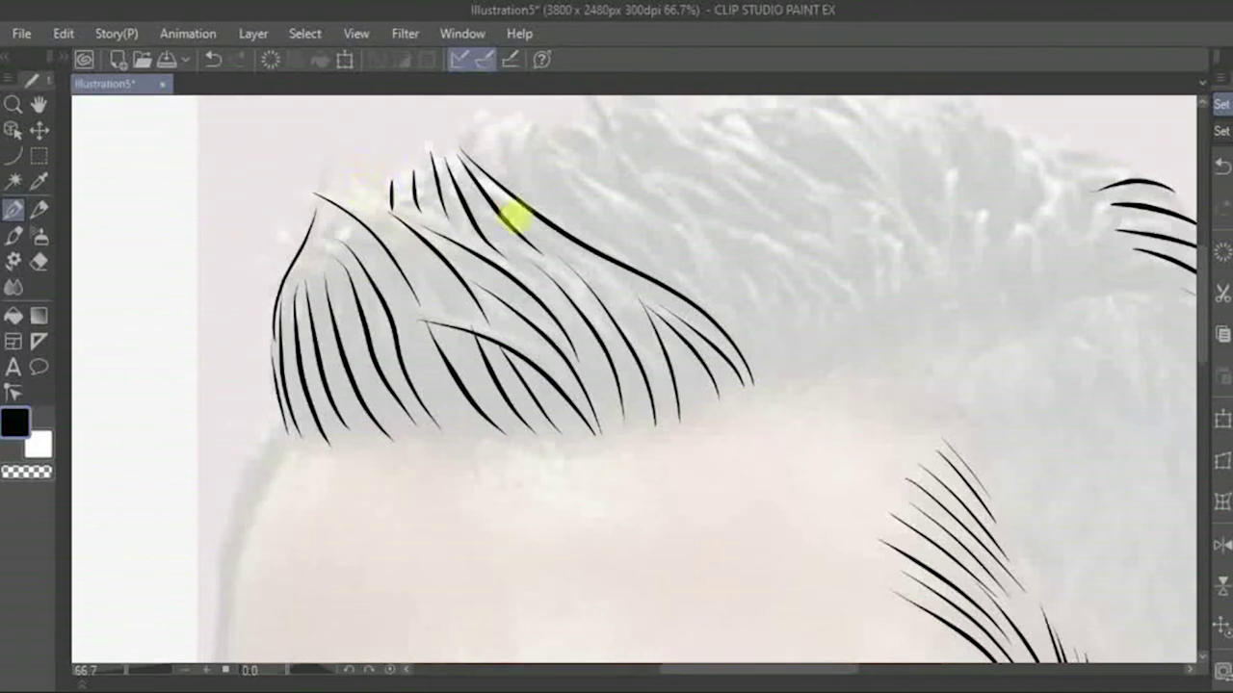
{"action": "left_click_drag", "start_coordinate": [508, 207], "coordinate": [412, 274]}
{"action": "mouse_move", "coordinate": [416, 186]}
{"action": "left_mouse_down"}
{"action": "mouse_move", "coordinate": [422, 231]}
{"action": "mouse_move", "coordinate": [487, 285]}
{"action": "left_mouse_up"}
Add curved strands from the right of the fringe across toward the crown
{"action": "left_click_drag", "start_coordinate": [478, 227], "coordinate": [557, 333]}
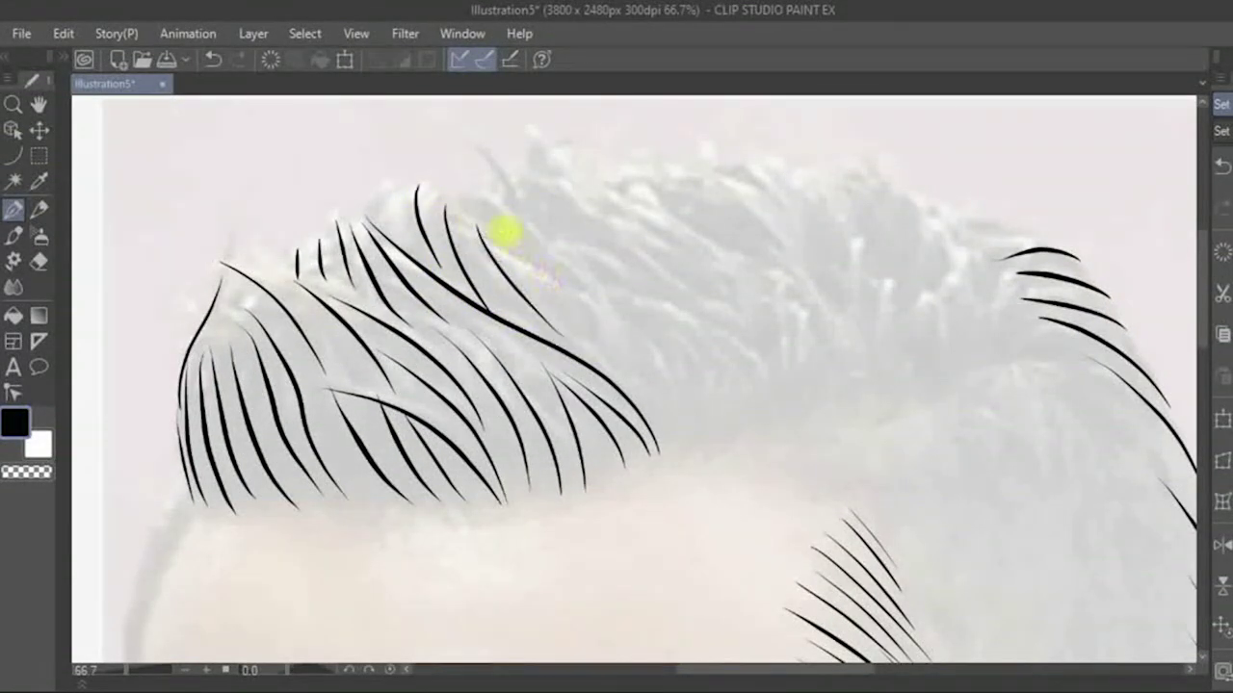
{"action": "mouse_move", "coordinate": [501, 227]}
{"action": "left_mouse_down"}
{"action": "mouse_move", "coordinate": [656, 428]}
{"action": "mouse_move", "coordinate": [572, 266]}
{"action": "left_mouse_up"}
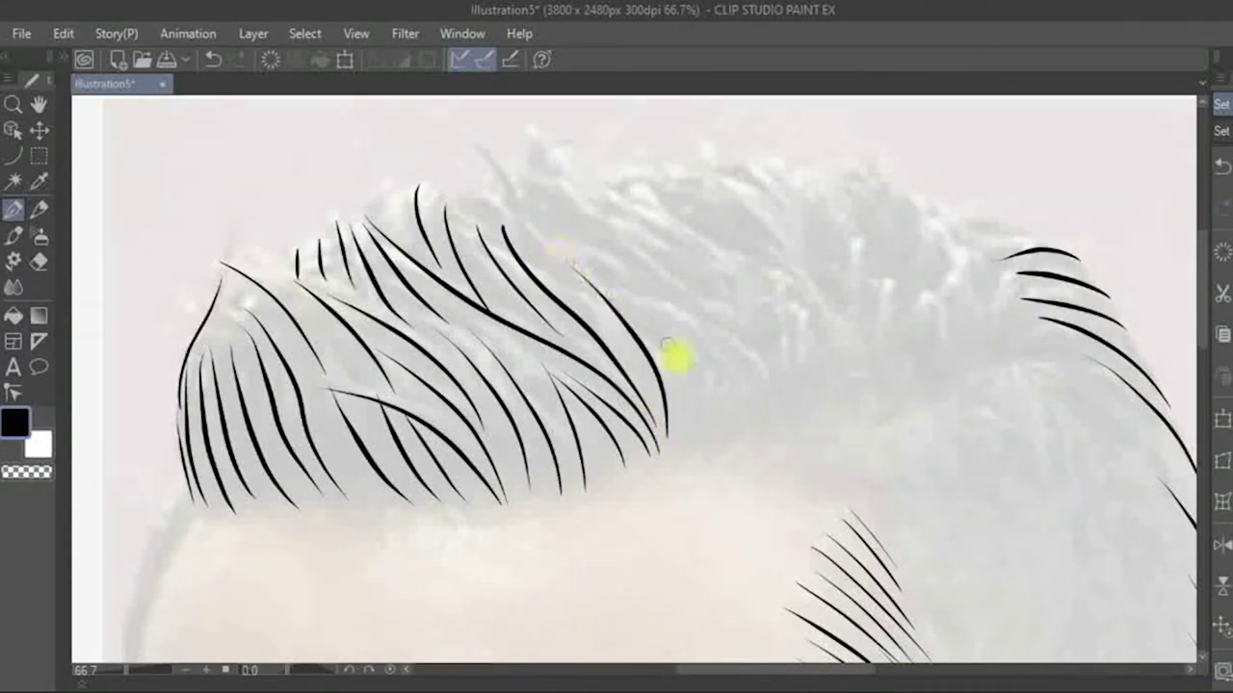
{"action": "left_click_drag", "start_coordinate": [701, 441], "coordinate": [657, 287]}
{"action": "left_click_drag", "start_coordinate": [724, 424], "coordinate": [710, 268]}
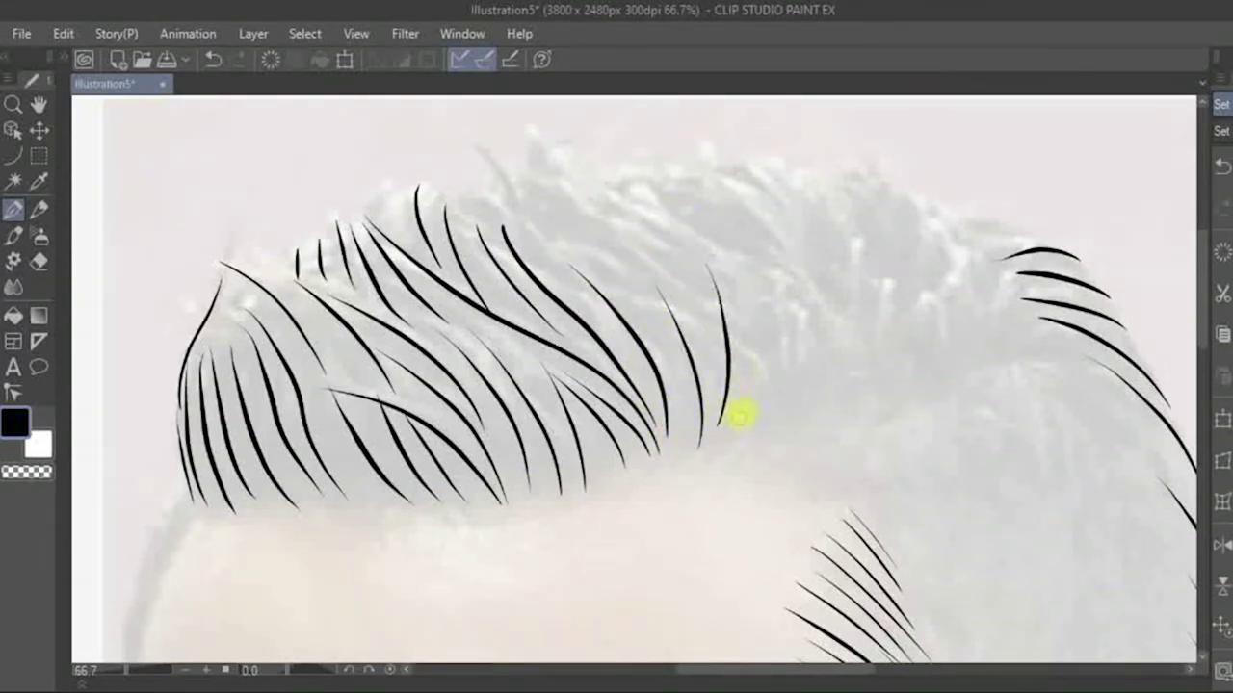
{"action": "left_click_drag", "start_coordinate": [738, 415], "coordinate": [727, 273]}
{"action": "left_click_drag", "start_coordinate": [789, 403], "coordinate": [759, 252]}
{"action": "left_click_drag", "start_coordinate": [819, 392], "coordinate": [799, 262]}
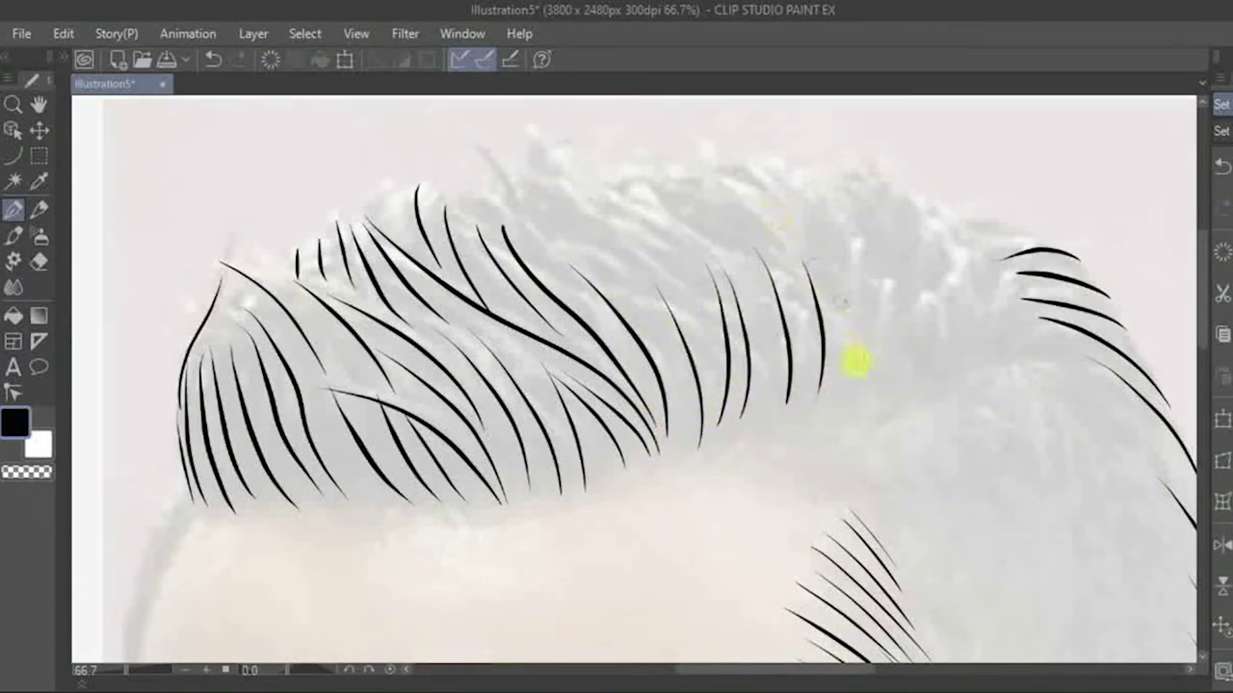
{"action": "left_click_drag", "start_coordinate": [851, 378], "coordinate": [826, 247]}
{"action": "mouse_move", "coordinate": [883, 360]}
{"action": "left_mouse_down"}
{"action": "mouse_move", "coordinate": [862, 254]}
{"action": "mouse_move", "coordinate": [894, 236]}
{"action": "left_mouse_up"}
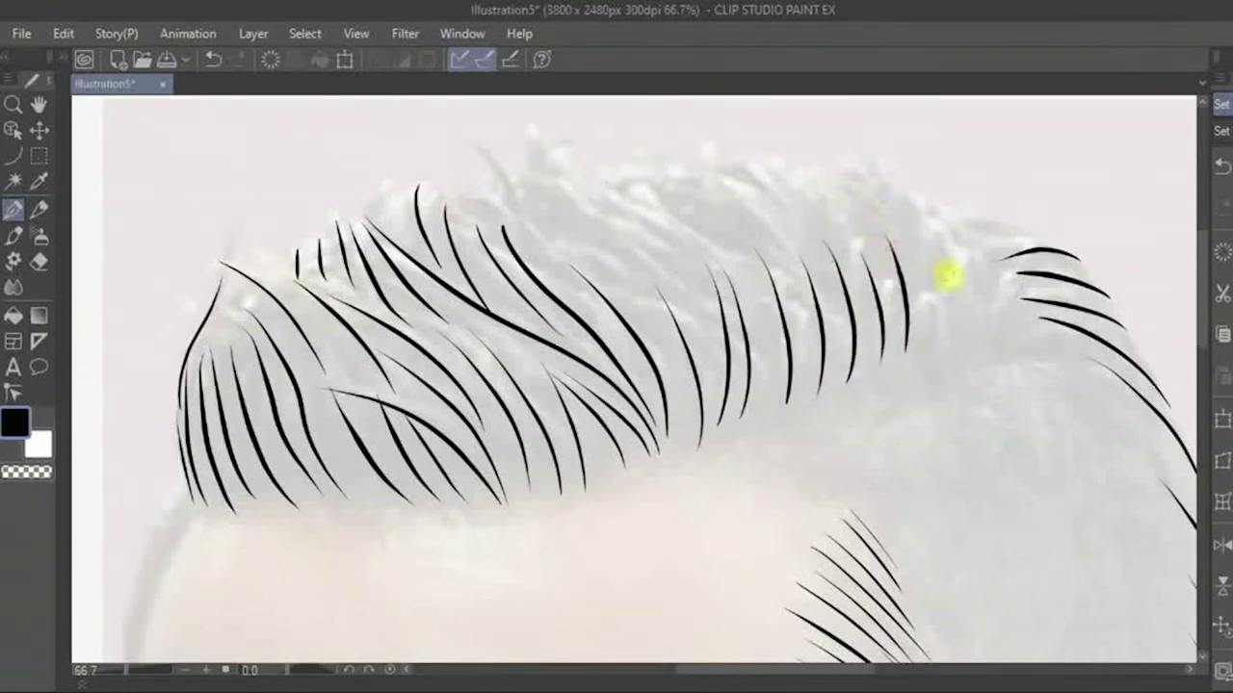
{"action": "mouse_move", "coordinate": [942, 339]}
{"action": "left_mouse_down"}
{"action": "mouse_move", "coordinate": [935, 224]}
{"action": "mouse_move", "coordinate": [958, 221]}
{"action": "left_mouse_up"}
{"action": "mouse_move", "coordinate": [990, 325]}
{"action": "left_mouse_down"}
{"action": "mouse_move", "coordinate": [982, 249]}
{"action": "mouse_move", "coordinate": [1029, 274]}
{"action": "left_mouse_up"}
{"action": "left_click_drag", "start_coordinate": [928, 310], "coordinate": [888, 204]}
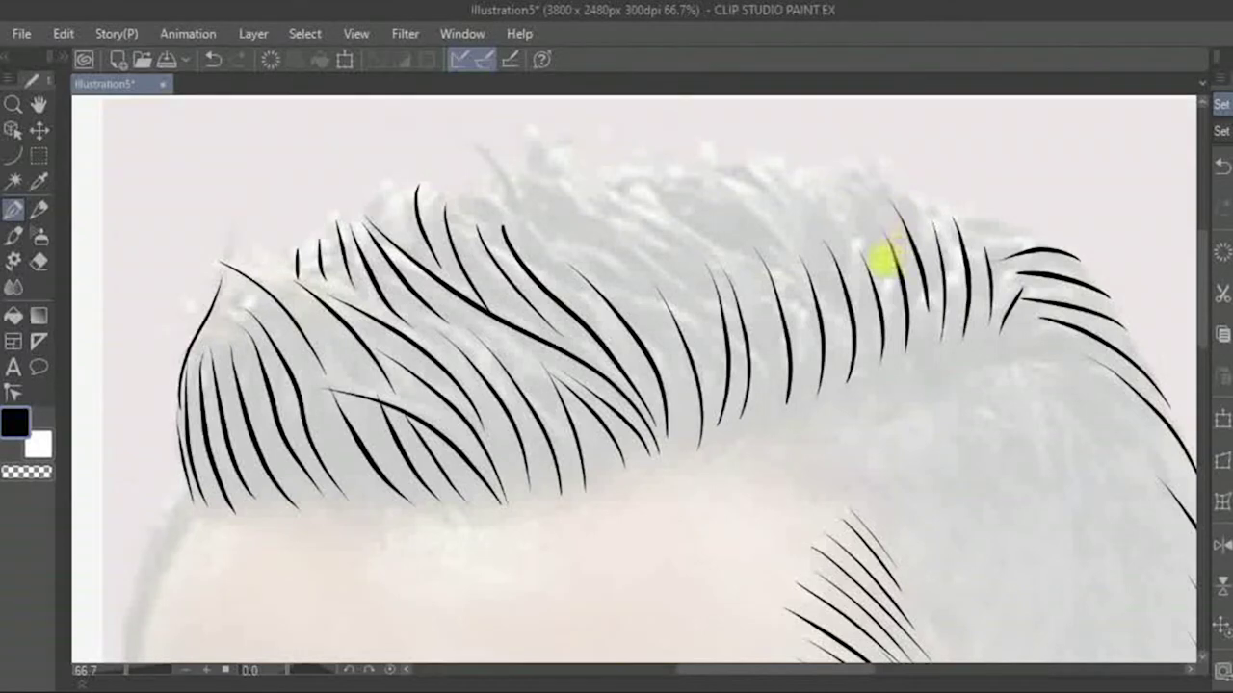
{"action": "left_click_drag", "start_coordinate": [884, 281], "coordinate": [817, 180]}
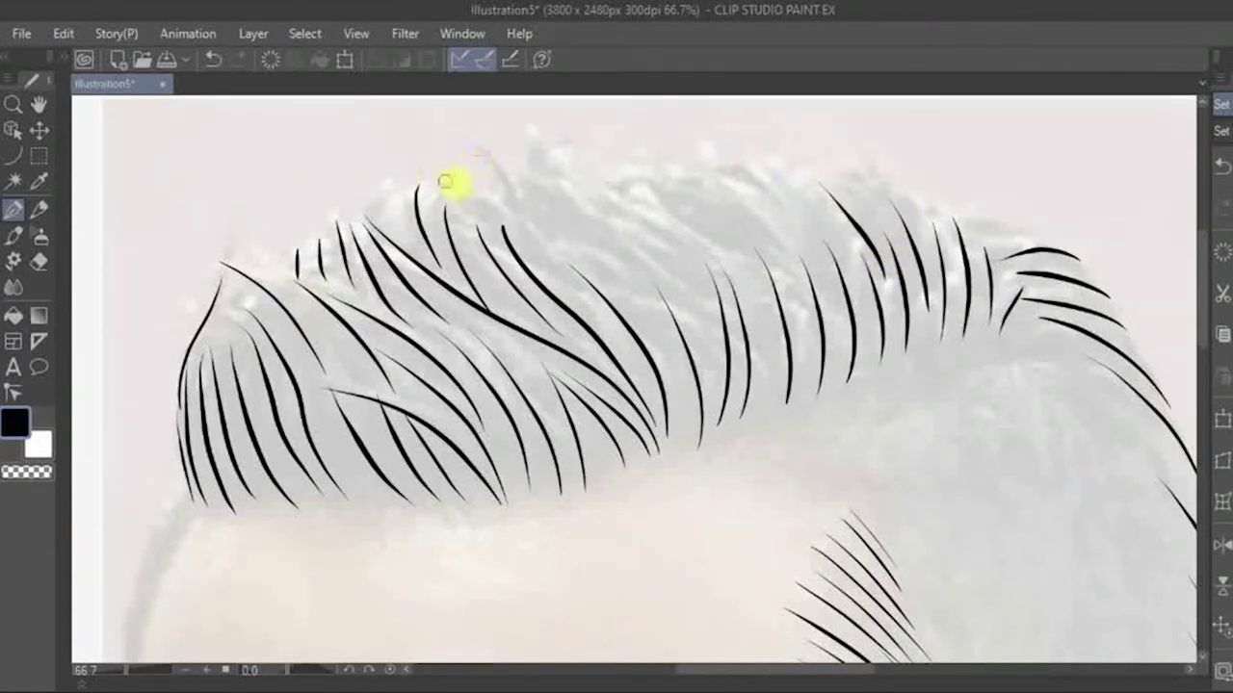
Fill in strands along the top of the hair and at the crown
{"action": "left_click_drag", "start_coordinate": [487, 171], "coordinate": [498, 229]}
{"action": "left_click_drag", "start_coordinate": [519, 159], "coordinate": [570, 236]}
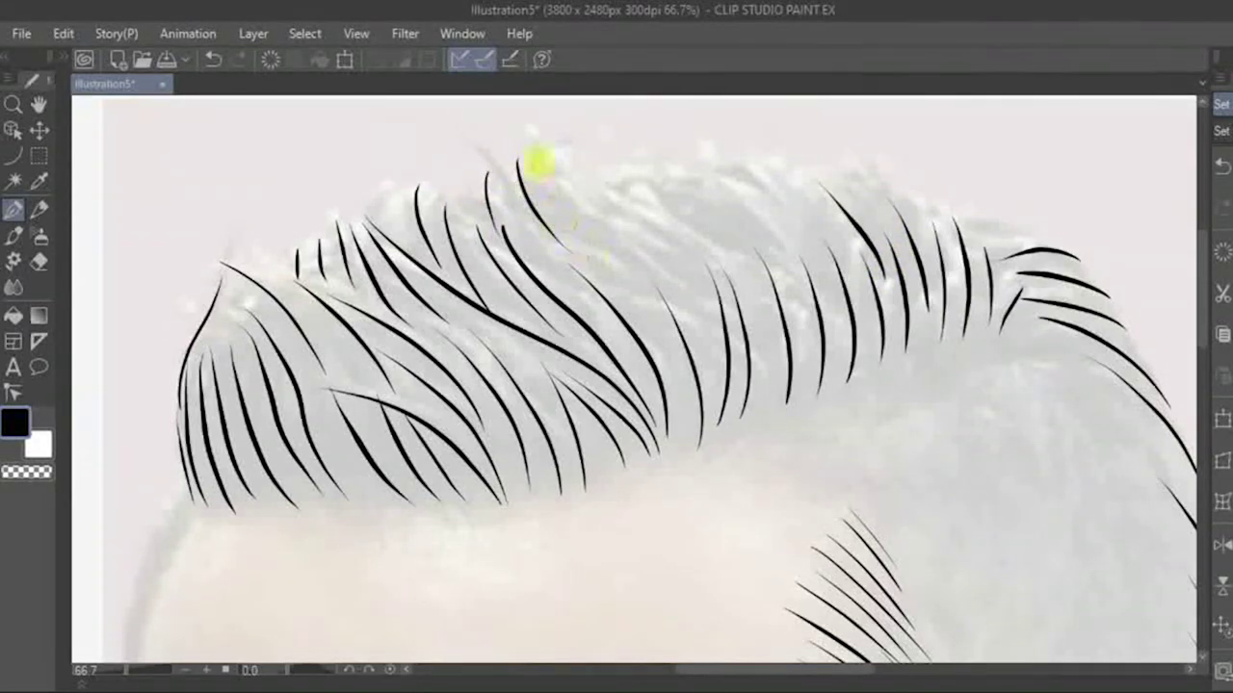
{"action": "mouse_move", "coordinate": [542, 154]}
{"action": "left_mouse_down"}
{"action": "mouse_move", "coordinate": [589, 241]}
{"action": "mouse_move", "coordinate": [658, 302]}
{"action": "left_mouse_up"}
{"action": "left_click_drag", "start_coordinate": [597, 200], "coordinate": [696, 318]}
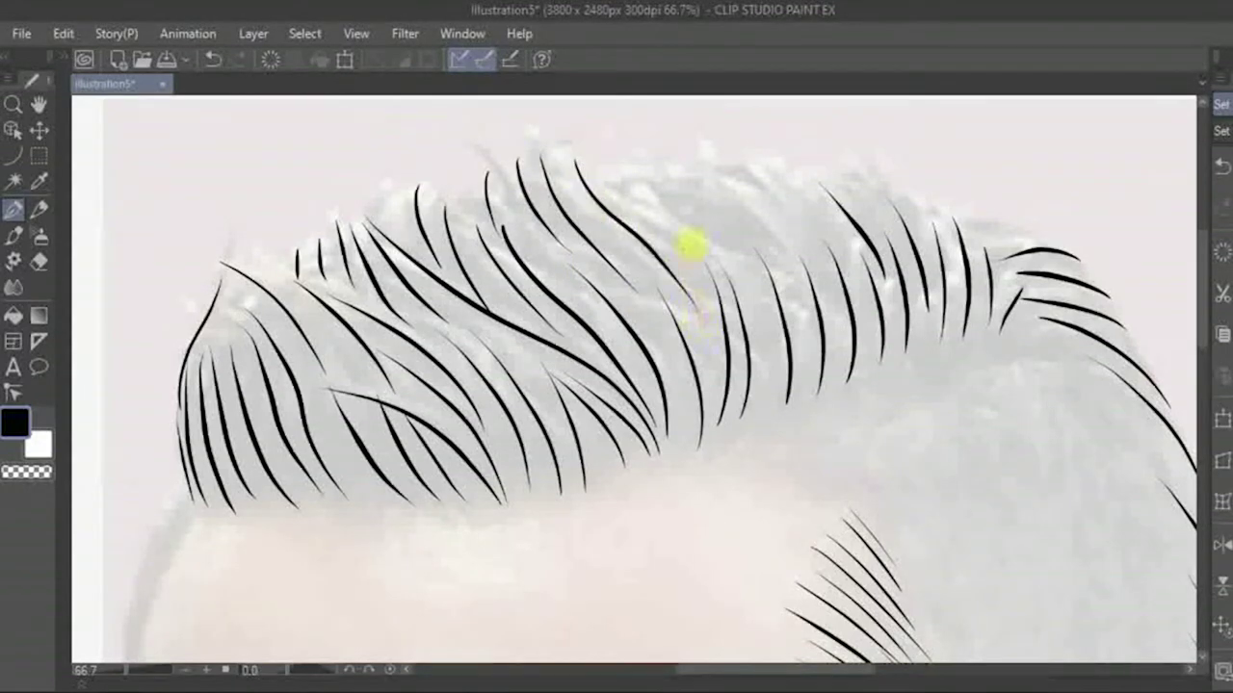
{"action": "mouse_move", "coordinate": [701, 275]}
{"action": "left_mouse_down"}
{"action": "mouse_move", "coordinate": [624, 190]}
{"action": "mouse_move", "coordinate": [737, 276]}
{"action": "mouse_move", "coordinate": [690, 193]}
{"action": "left_mouse_up"}
{"action": "mouse_move", "coordinate": [778, 266]}
{"action": "left_mouse_down"}
{"action": "mouse_move", "coordinate": [706, 167]}
{"action": "mouse_move", "coordinate": [798, 224]}
{"action": "left_mouse_up"}
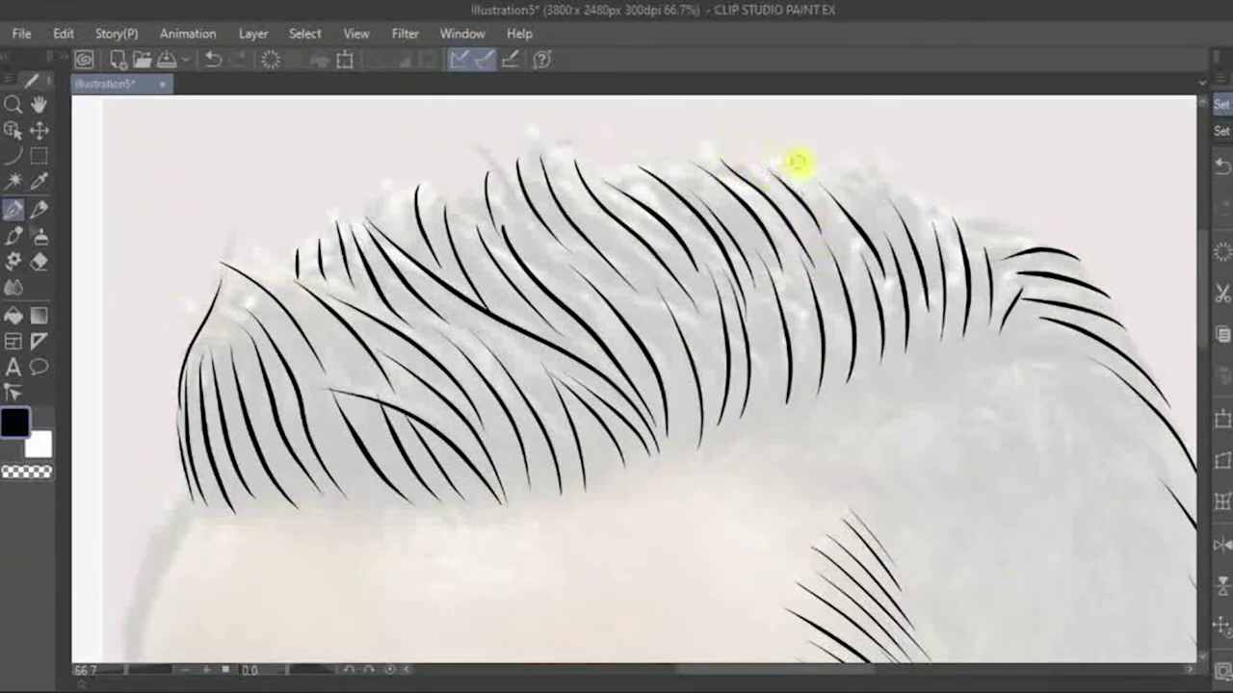
{"action": "mouse_move", "coordinate": [890, 235]}
{"action": "left_mouse_down"}
{"action": "mouse_move", "coordinate": [809, 154]}
{"action": "mouse_move", "coordinate": [916, 226]}
{"action": "left_mouse_up"}
{"action": "left_click_drag", "start_coordinate": [919, 183], "coordinate": [954, 277]}
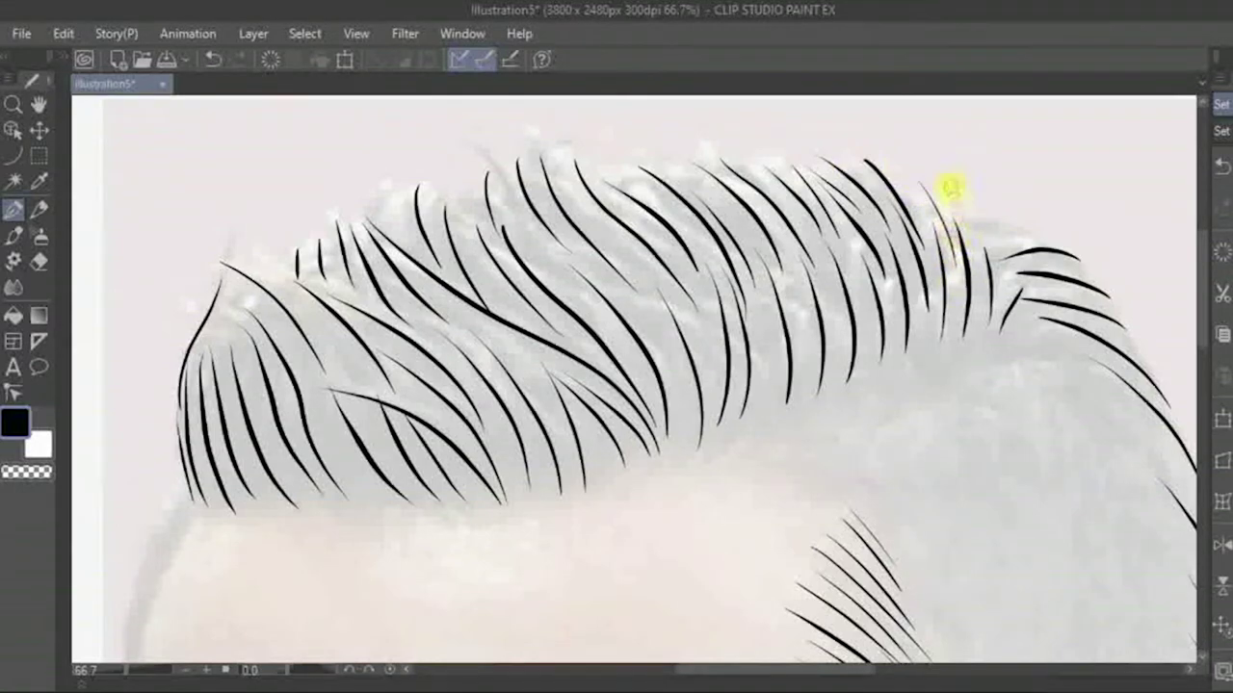
{"action": "left_click_drag", "start_coordinate": [950, 187], "coordinate": [966, 328]}
{"action": "mouse_move", "coordinate": [990, 313]}
{"action": "left_mouse_down"}
{"action": "mouse_move", "coordinate": [985, 240]}
{"action": "mouse_move", "coordinate": [963, 212]}
{"action": "left_mouse_up"}
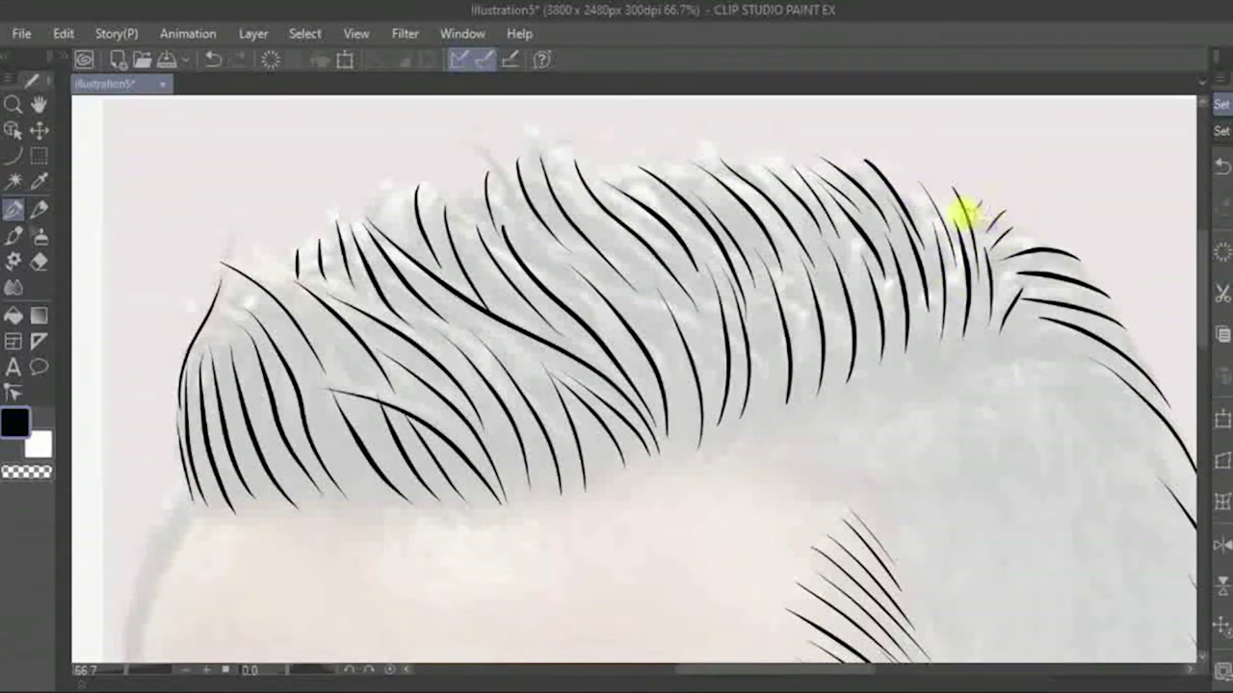
Add short curved strands to the side hair between the crown and temple
{"action": "left_click_drag", "start_coordinate": [996, 468], "coordinate": [526, 251]}
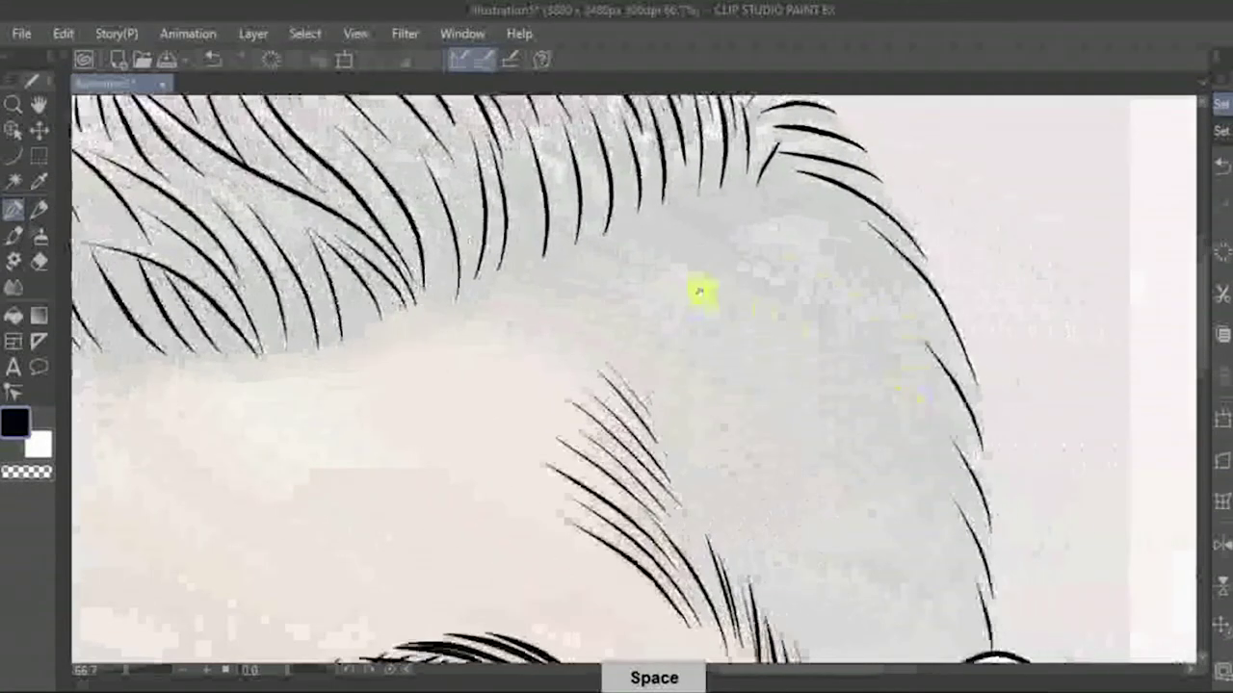
{"action": "left_click_drag", "start_coordinate": [780, 270], "coordinate": [676, 190]}
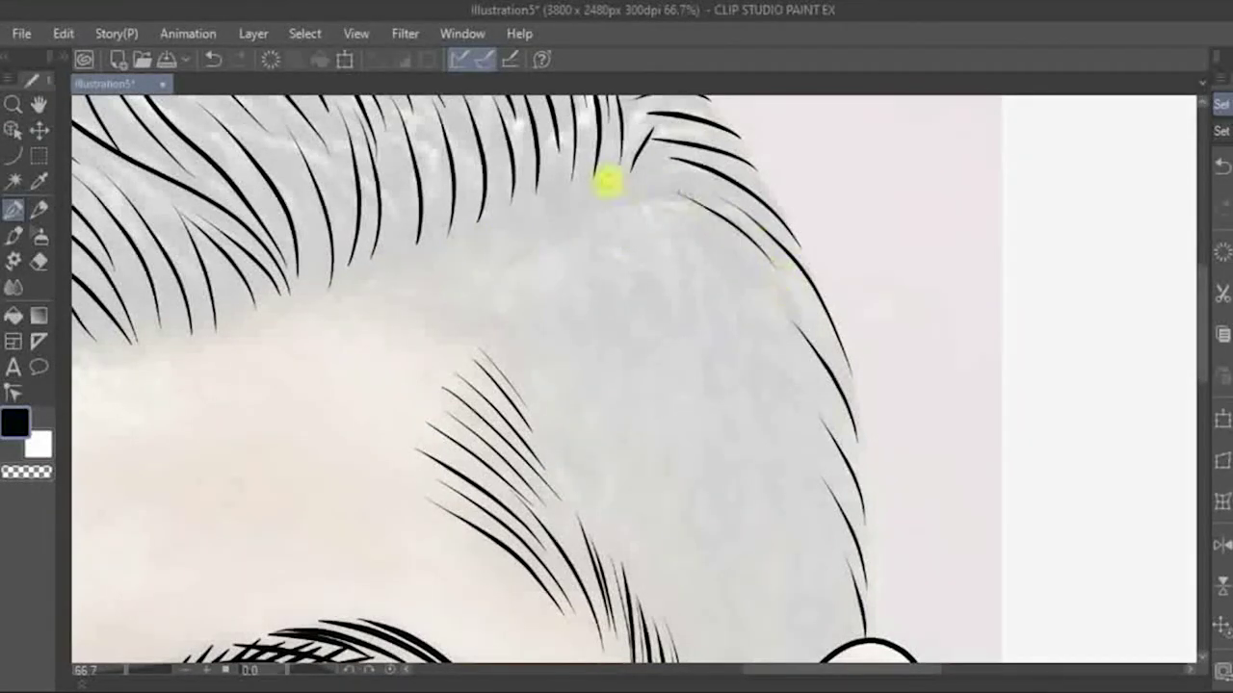
{"action": "mouse_move", "coordinate": [718, 241]}
{"action": "left_mouse_down"}
{"action": "mouse_move", "coordinate": [609, 198]}
{"action": "mouse_move", "coordinate": [670, 260]}
{"action": "mouse_move", "coordinate": [528, 242]}
{"action": "mouse_move", "coordinate": [581, 295]}
{"action": "mouse_move", "coordinate": [453, 287]}
{"action": "left_mouse_up"}
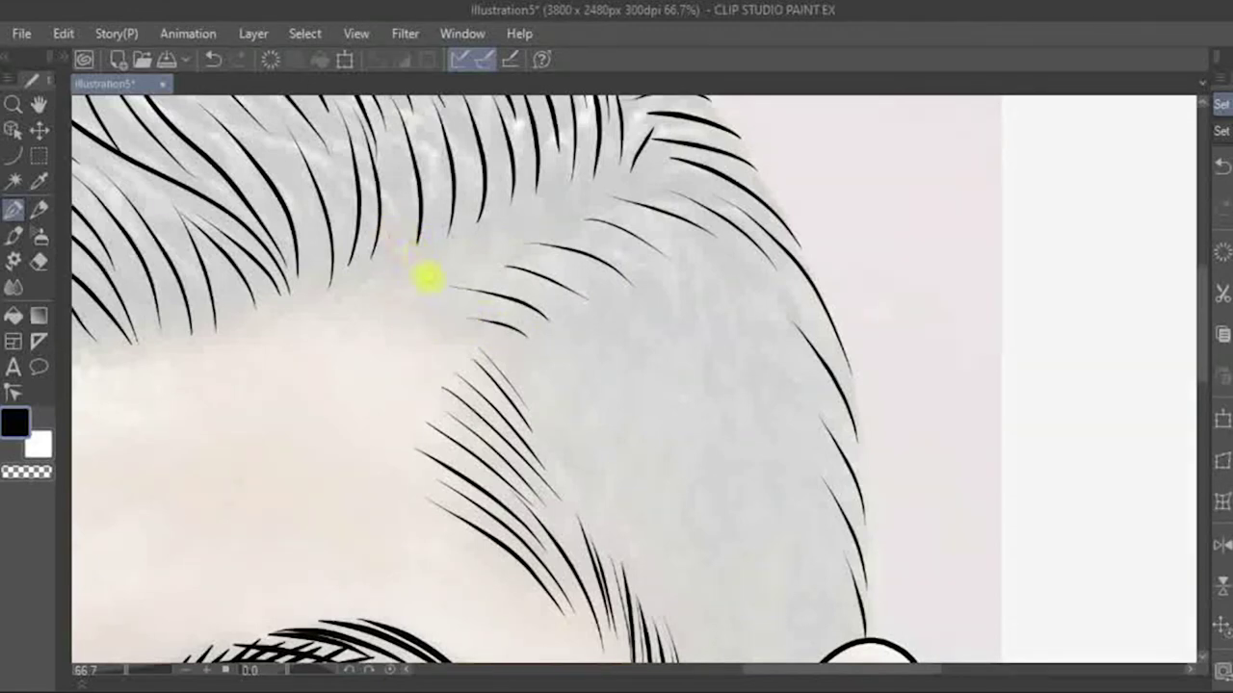
{"action": "left_click_drag", "start_coordinate": [439, 277], "coordinate": [455, 228]}
{"action": "left_click_drag", "start_coordinate": [491, 185], "coordinate": [482, 242]}
{"action": "mouse_move", "coordinate": [549, 212]}
{"action": "left_mouse_down"}
{"action": "mouse_move", "coordinate": [528, 108]}
{"action": "mouse_move", "coordinate": [544, 172]}
{"action": "left_mouse_up"}
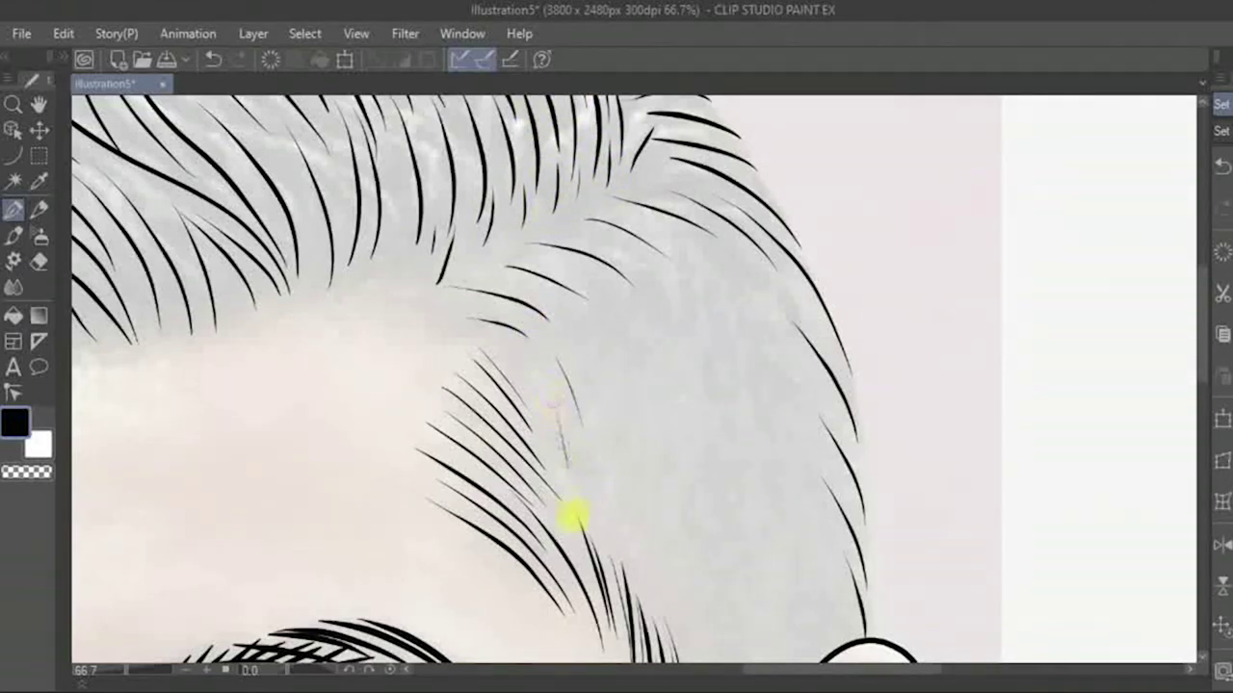
{"action": "left_click_drag", "start_coordinate": [600, 479], "coordinate": [614, 366]}
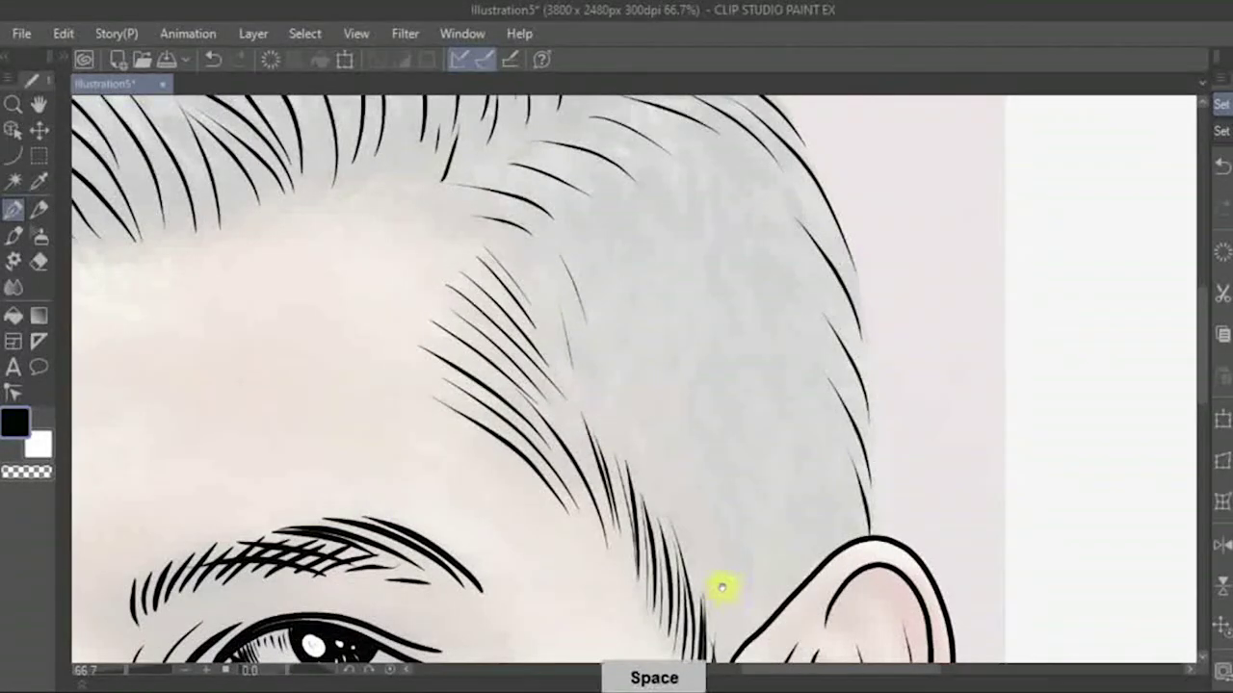
Add thin tapered strands through the side hair near the temple
{"action": "left_click_drag", "start_coordinate": [721, 586], "coordinate": [725, 551]}
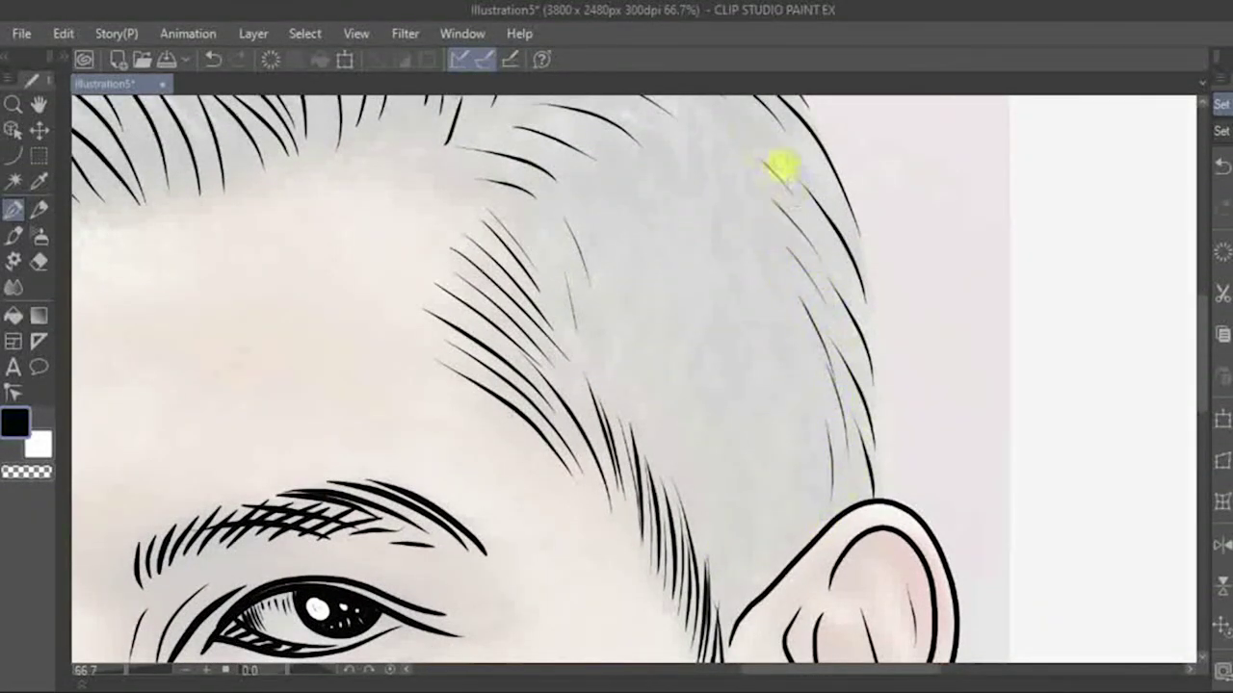
{"action": "left_click_drag", "start_coordinate": [795, 372], "coordinate": [734, 231]}
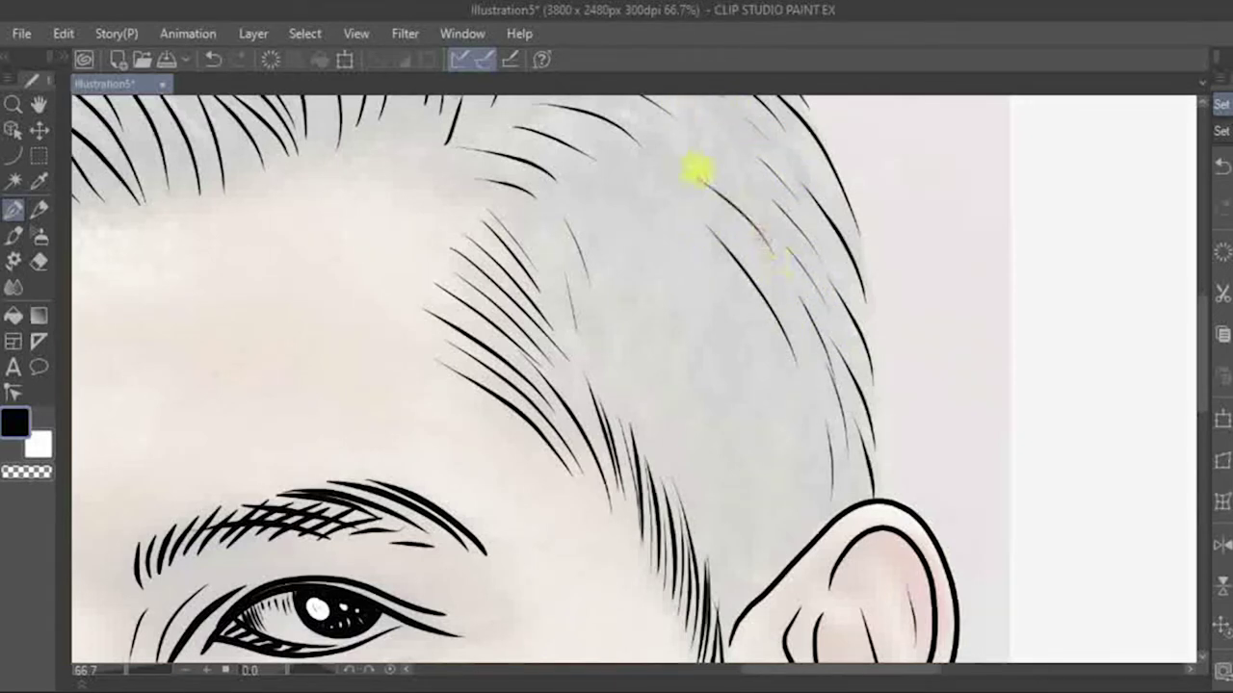
{"action": "left_click_drag", "start_coordinate": [713, 142], "coordinate": [692, 93]}
{"action": "left_click_drag", "start_coordinate": [663, 175], "coordinate": [742, 278]}
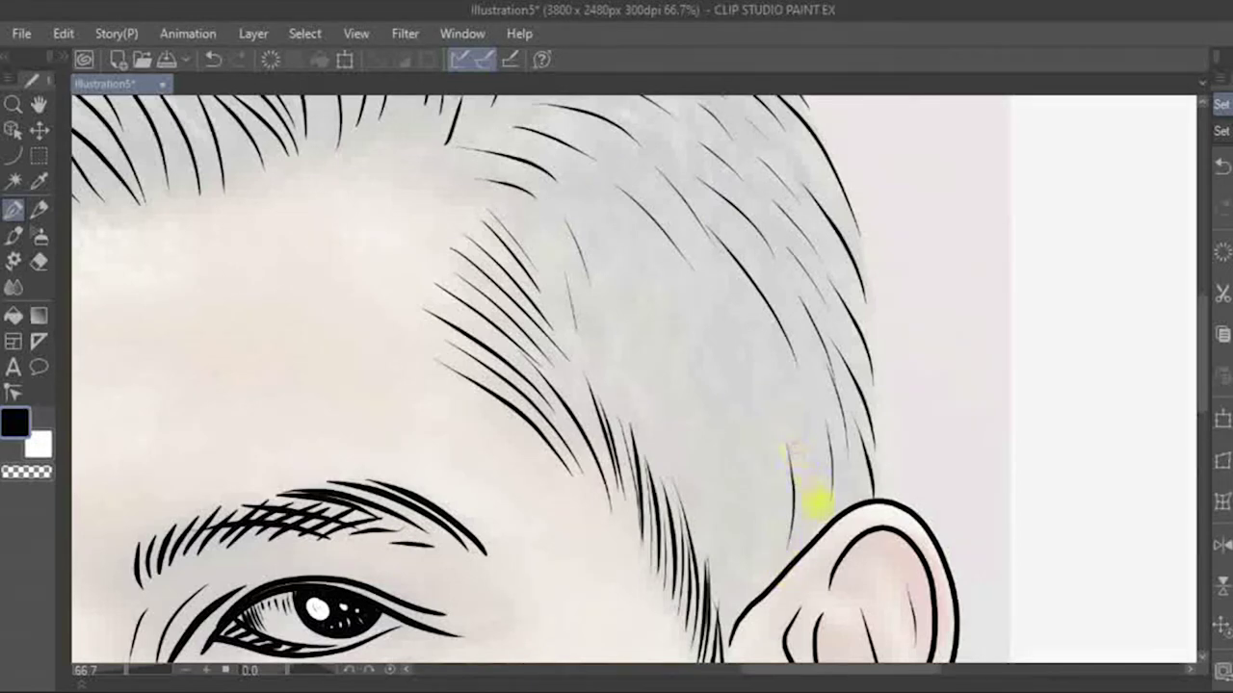
{"action": "left_click_drag", "start_coordinate": [771, 467], "coordinate": [730, 300]}
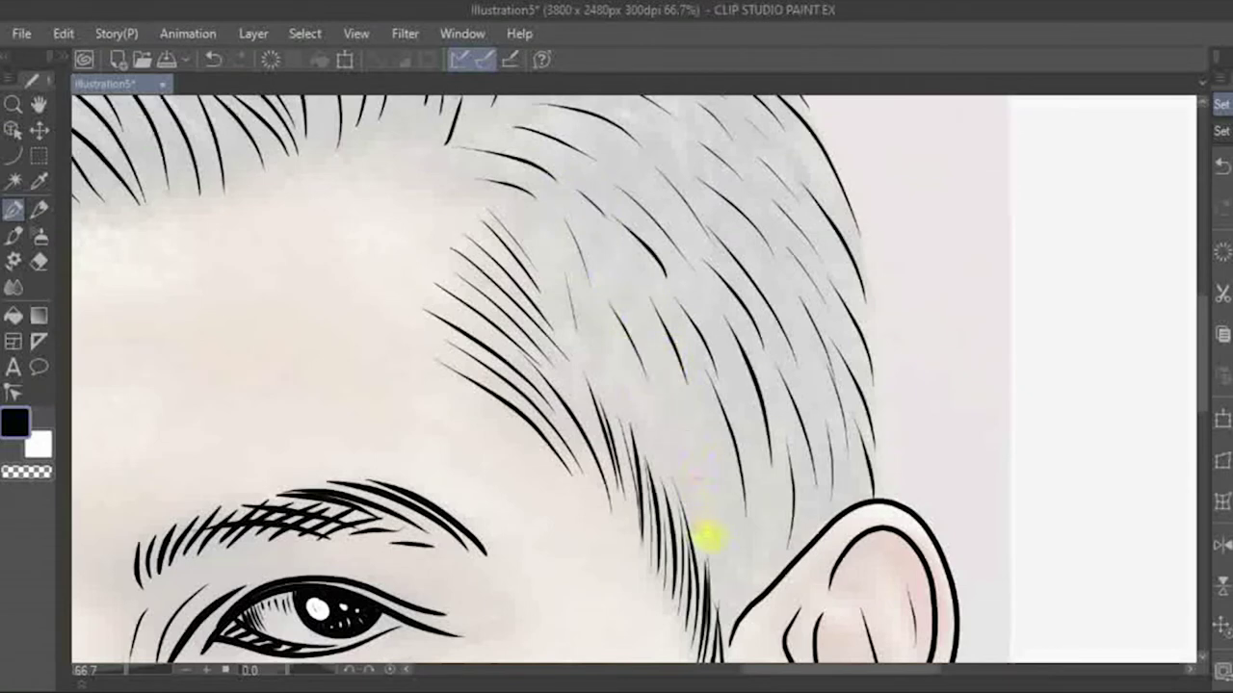
{"action": "left_click_drag", "start_coordinate": [687, 546], "coordinate": [677, 428]}
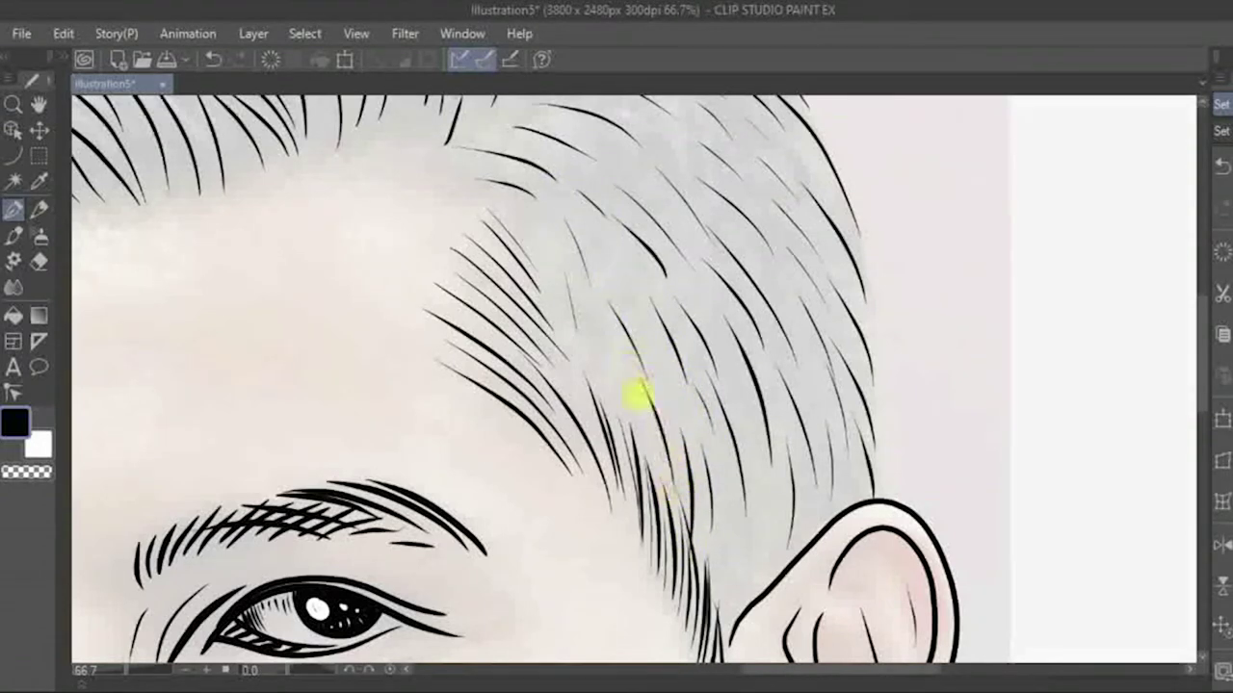
{"action": "left_click_drag", "start_coordinate": [662, 496], "coordinate": [586, 318]}
{"action": "left_click_drag", "start_coordinate": [597, 399], "coordinate": [566, 320]}
{"action": "left_click_drag", "start_coordinate": [601, 453], "coordinate": [551, 337]}
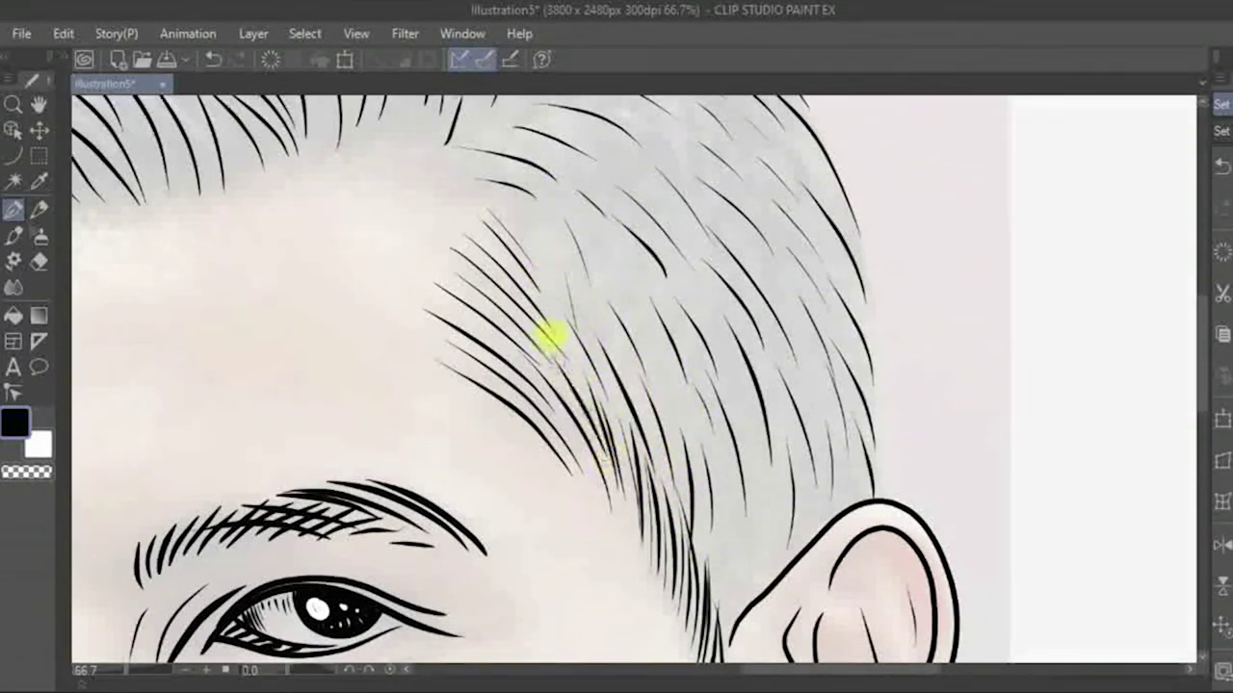
{"action": "left_click_drag", "start_coordinate": [624, 390], "coordinate": [558, 302]}
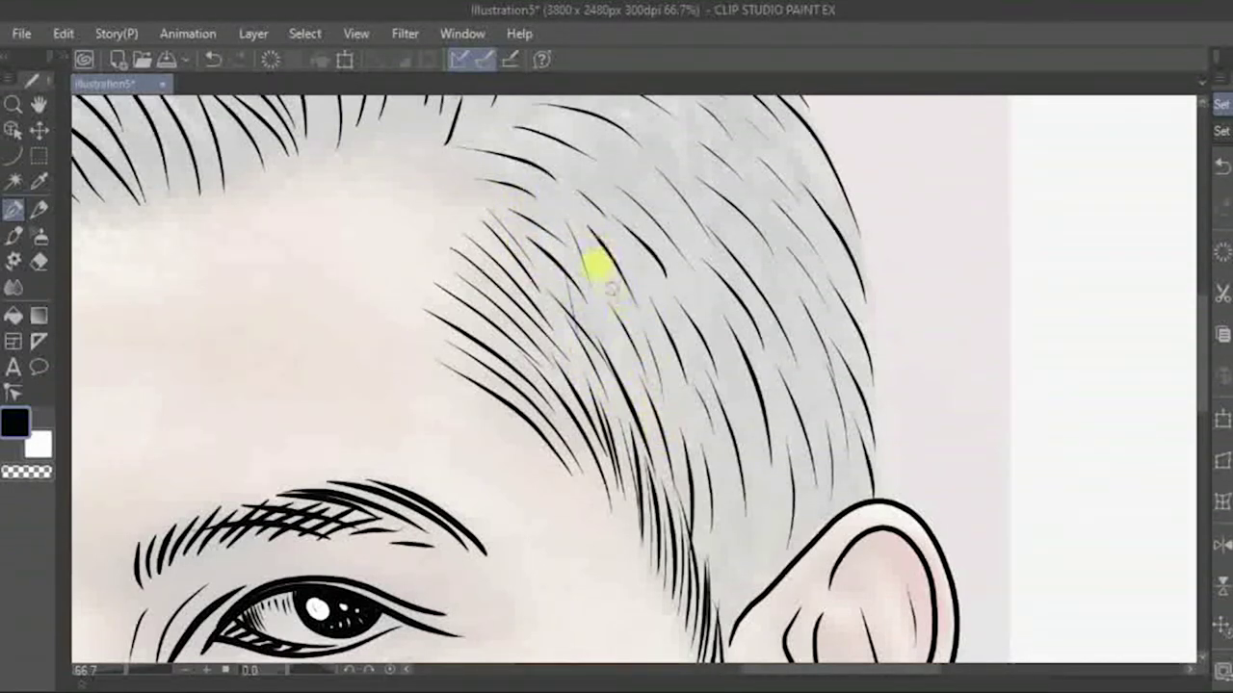
{"action": "left_click_drag", "start_coordinate": [621, 300], "coordinate": [578, 241]}
{"action": "mouse_move", "coordinate": [627, 377]}
{"action": "left_mouse_down"}
{"action": "mouse_move", "coordinate": [586, 308]}
{"action": "mouse_move", "coordinate": [517, 248]}
{"action": "mouse_move", "coordinate": [539, 181]}
{"action": "left_mouse_up"}
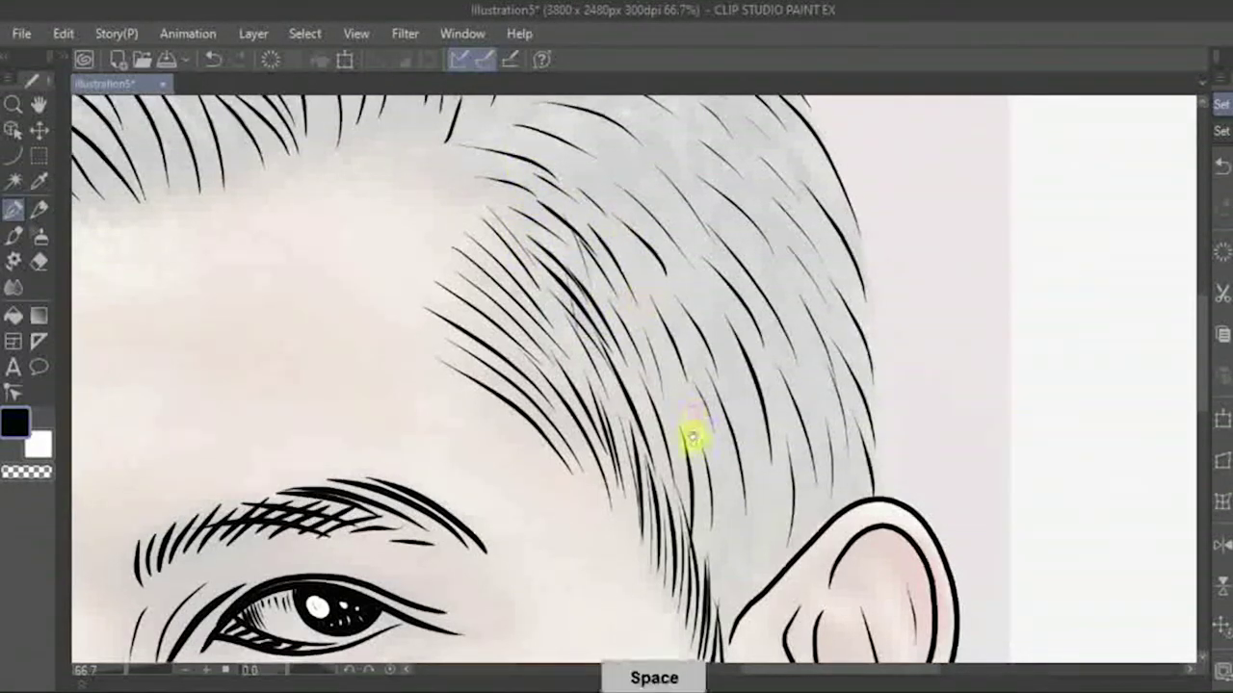
Add faint strands along the hairline just above the ear
{"action": "left_click_drag", "start_coordinate": [694, 433], "coordinate": [701, 517]}
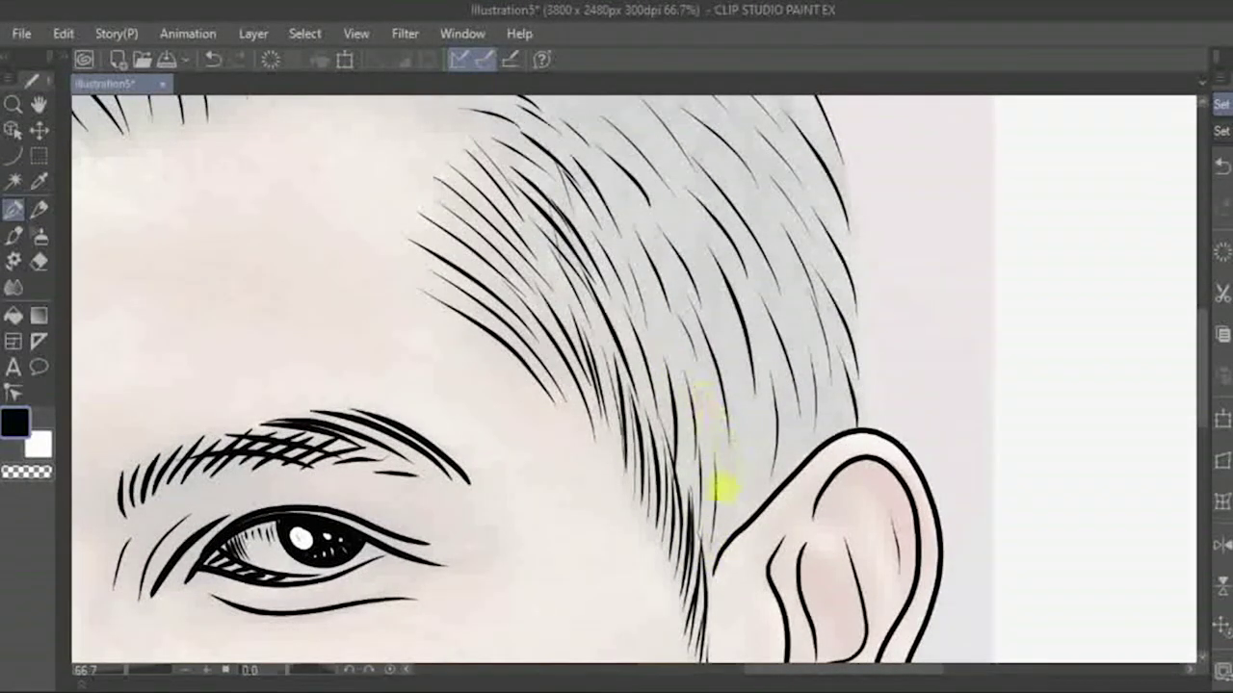
{"action": "mouse_move", "coordinate": [710, 584]}
{"action": "left_mouse_down"}
{"action": "mouse_move", "coordinate": [752, 495]}
{"action": "mouse_move", "coordinate": [752, 382]}
{"action": "left_mouse_up"}
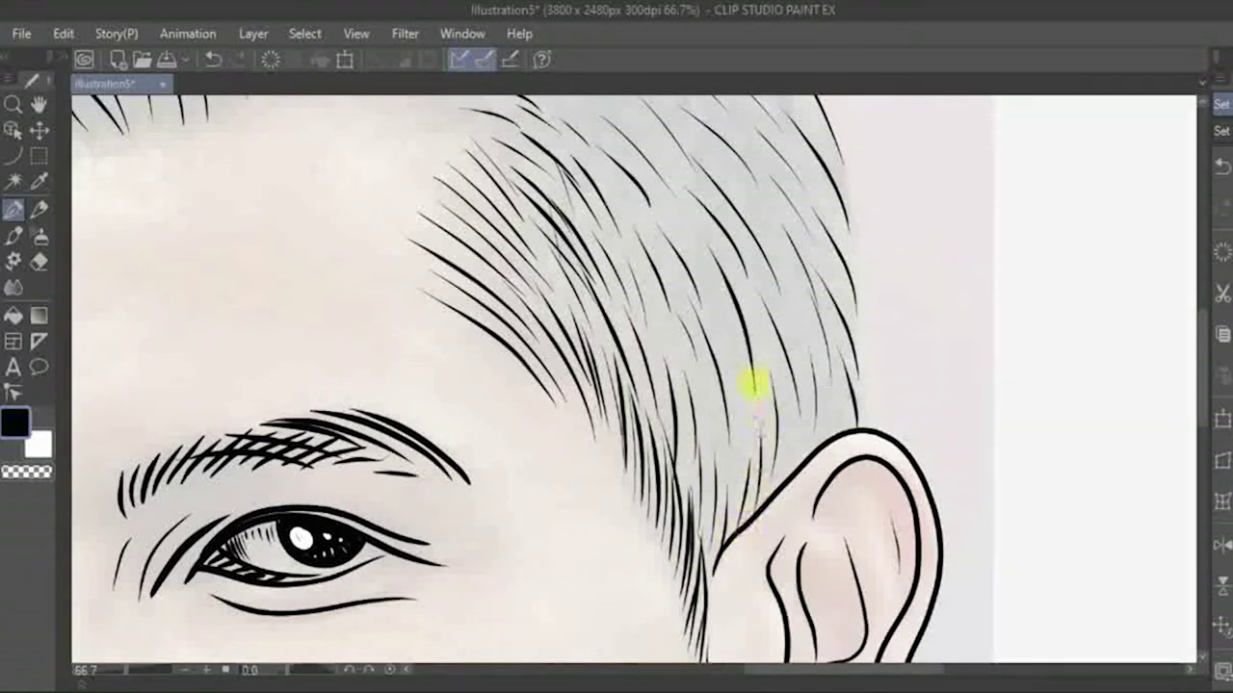
{"action": "left_click_drag", "start_coordinate": [738, 440], "coordinate": [768, 412]}
{"action": "mouse_move", "coordinate": [777, 493]}
{"action": "left_mouse_down"}
{"action": "mouse_move", "coordinate": [796, 398]}
{"action": "mouse_move", "coordinate": [826, 440]}
{"action": "mouse_move", "coordinate": [841, 420]}
{"action": "left_mouse_up"}
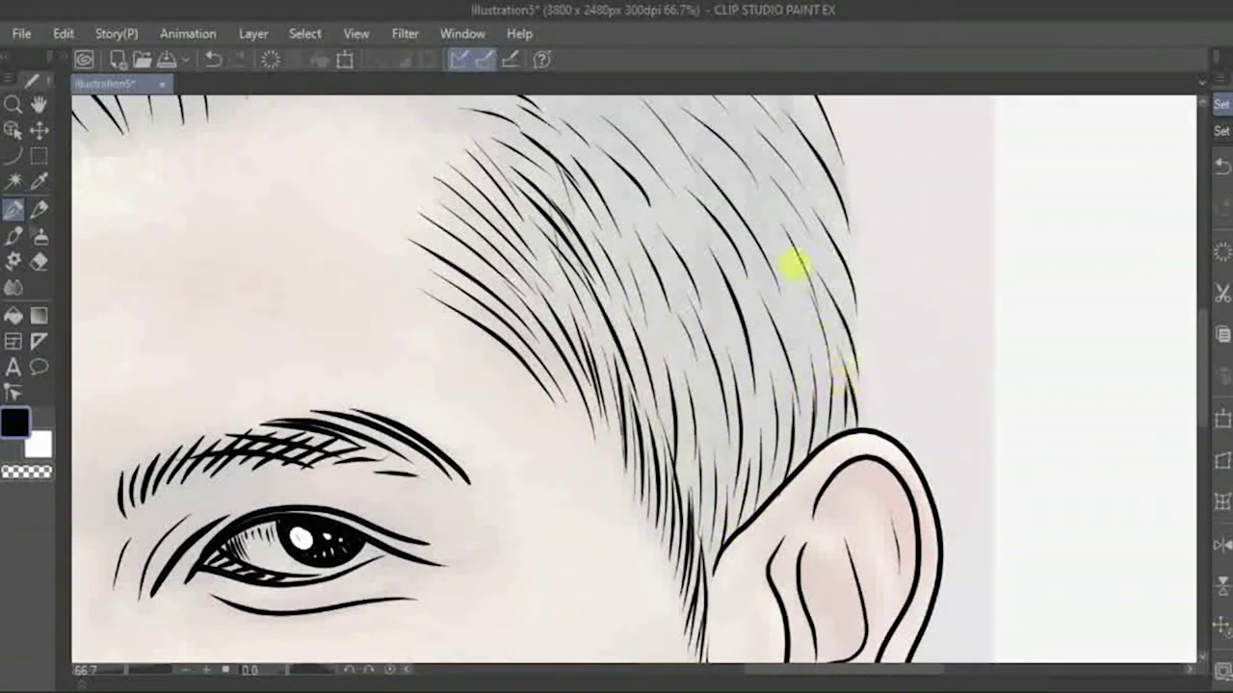
{"action": "mouse_move", "coordinate": [716, 482]}
{"action": "left_mouse_down"}
{"action": "mouse_move", "coordinate": [674, 350]}
{"action": "mouse_move", "coordinate": [688, 270]}
{"action": "mouse_move", "coordinate": [762, 330]}
{"action": "mouse_move", "coordinate": [749, 279]}
{"action": "mouse_move", "coordinate": [767, 297]}
{"action": "mouse_move", "coordinate": [798, 242]}
{"action": "mouse_move", "coordinate": [780, 184]}
{"action": "mouse_move", "coordinate": [724, 187]}
{"action": "mouse_move", "coordinate": [819, 376]}
{"action": "mouse_move", "coordinate": [831, 278]}
{"action": "mouse_move", "coordinate": [809, 278]}
{"action": "mouse_move", "coordinate": [848, 253]}
{"action": "mouse_move", "coordinate": [825, 275]}
{"action": "mouse_move", "coordinate": [818, 192]}
{"action": "left_mouse_up"}
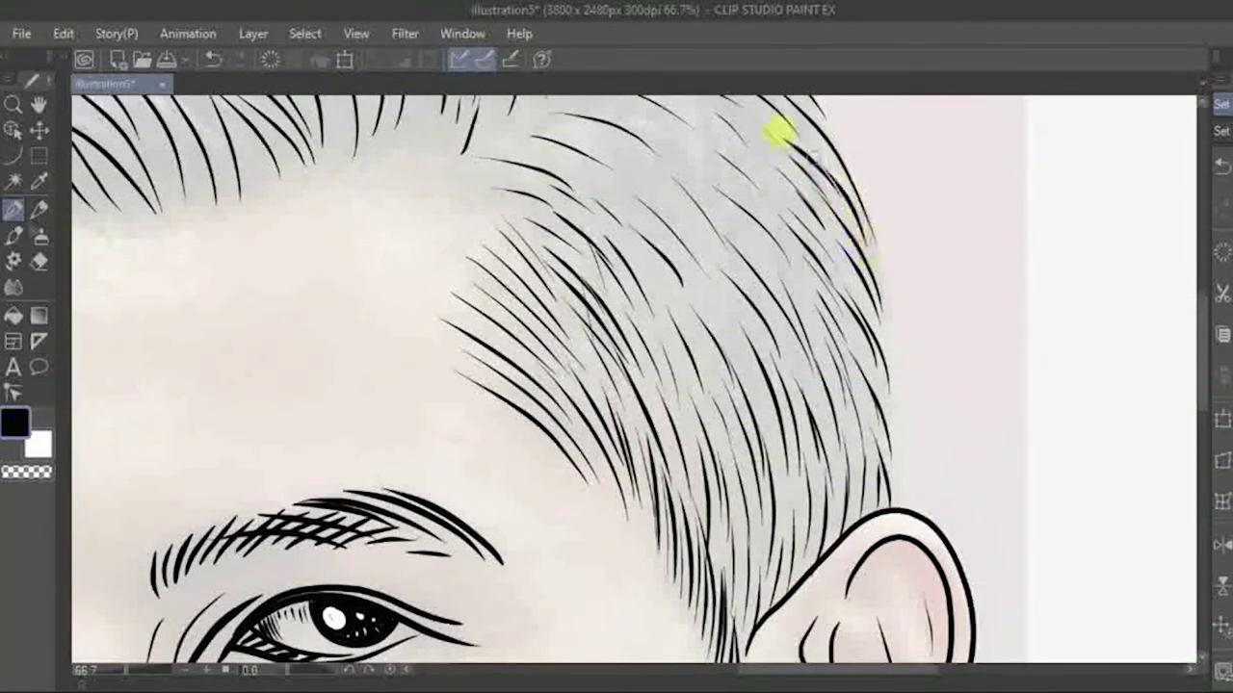
{"action": "mouse_move", "coordinate": [782, 129]}
{"action": "left_mouse_down"}
{"action": "mouse_move", "coordinate": [729, 174]}
{"action": "mouse_move", "coordinate": [797, 237]}
{"action": "left_mouse_up"}
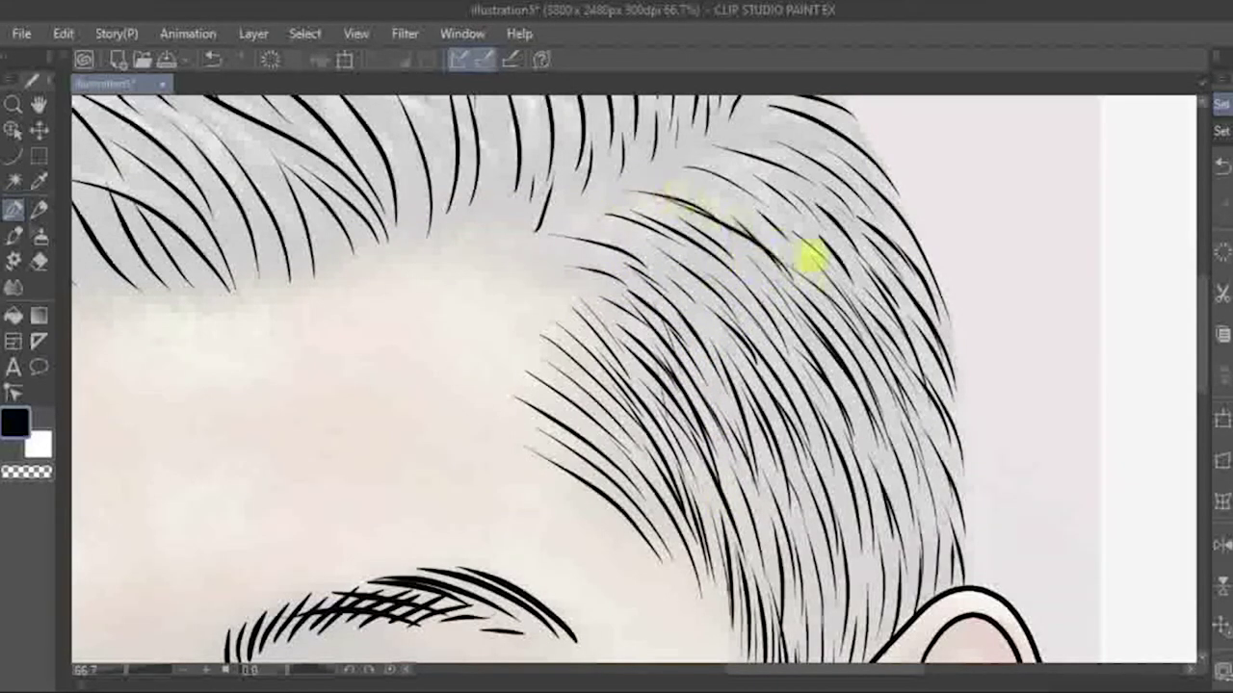
{"action": "left_click_drag", "start_coordinate": [370, 282], "coordinate": [638, 469]}
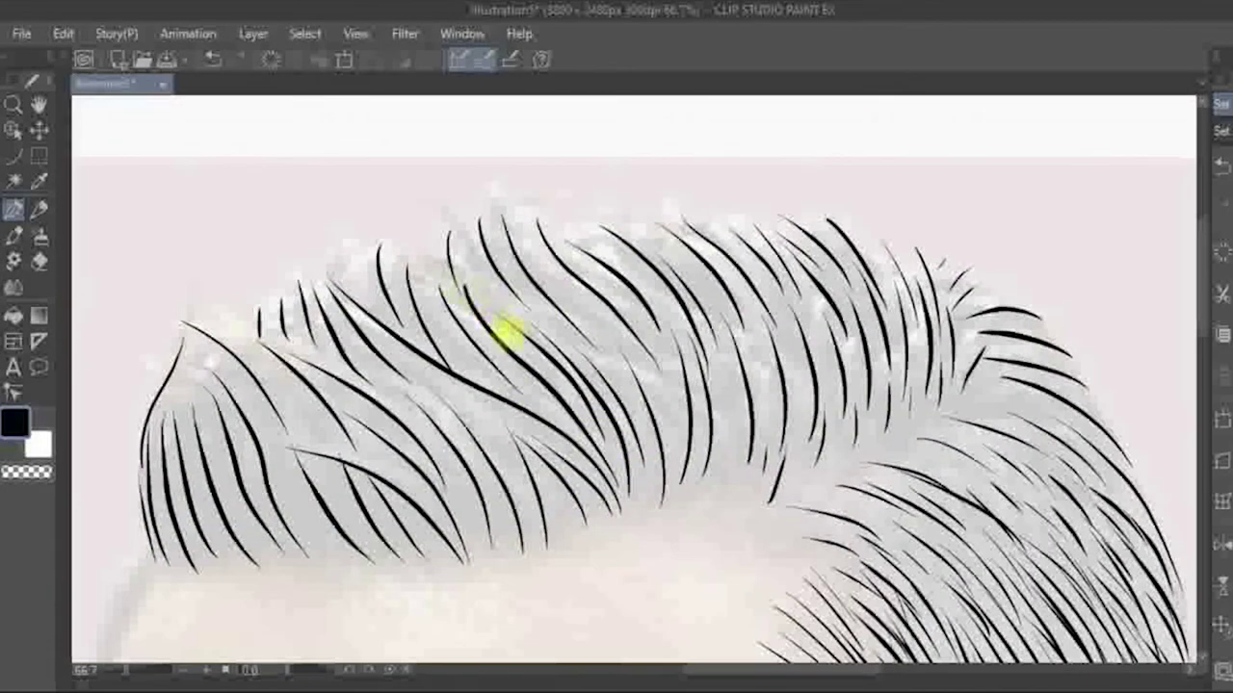
Ink thin tapered hair strands across the crown, working toward the right edge of the hair
{"action": "left_click_drag", "start_coordinate": [412, 258], "coordinate": [482, 369]}
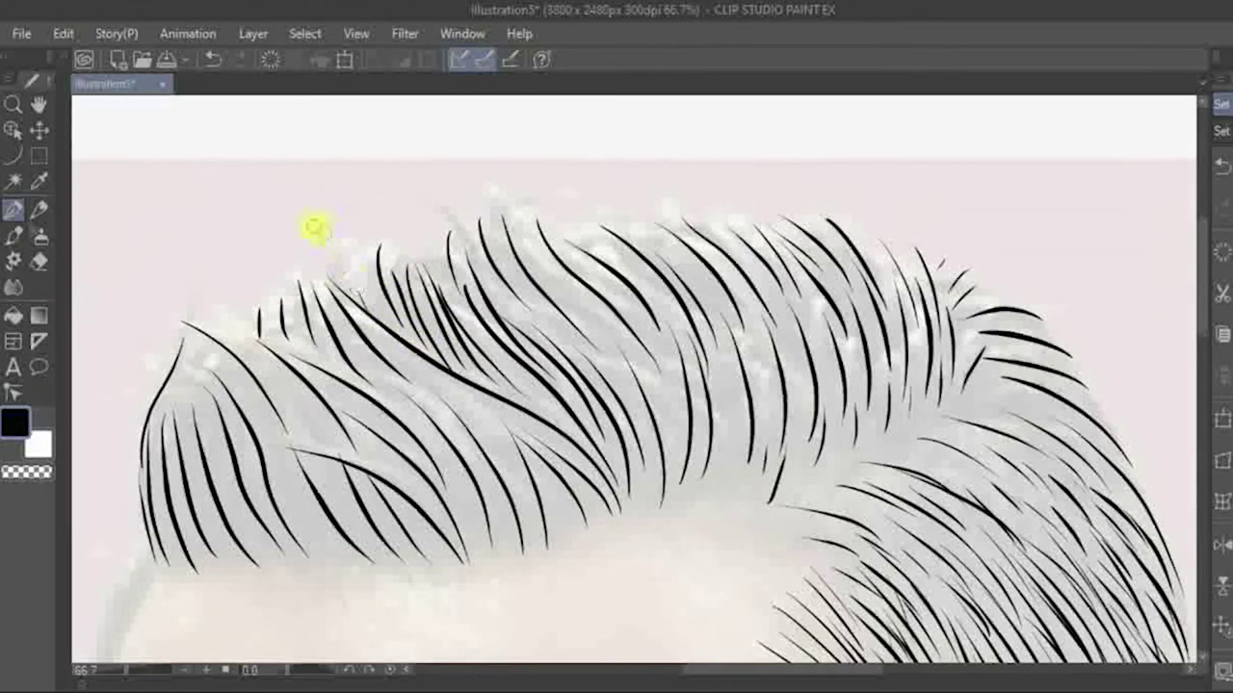
{"action": "left_click_drag", "start_coordinate": [634, 337], "coordinate": [651, 416]}
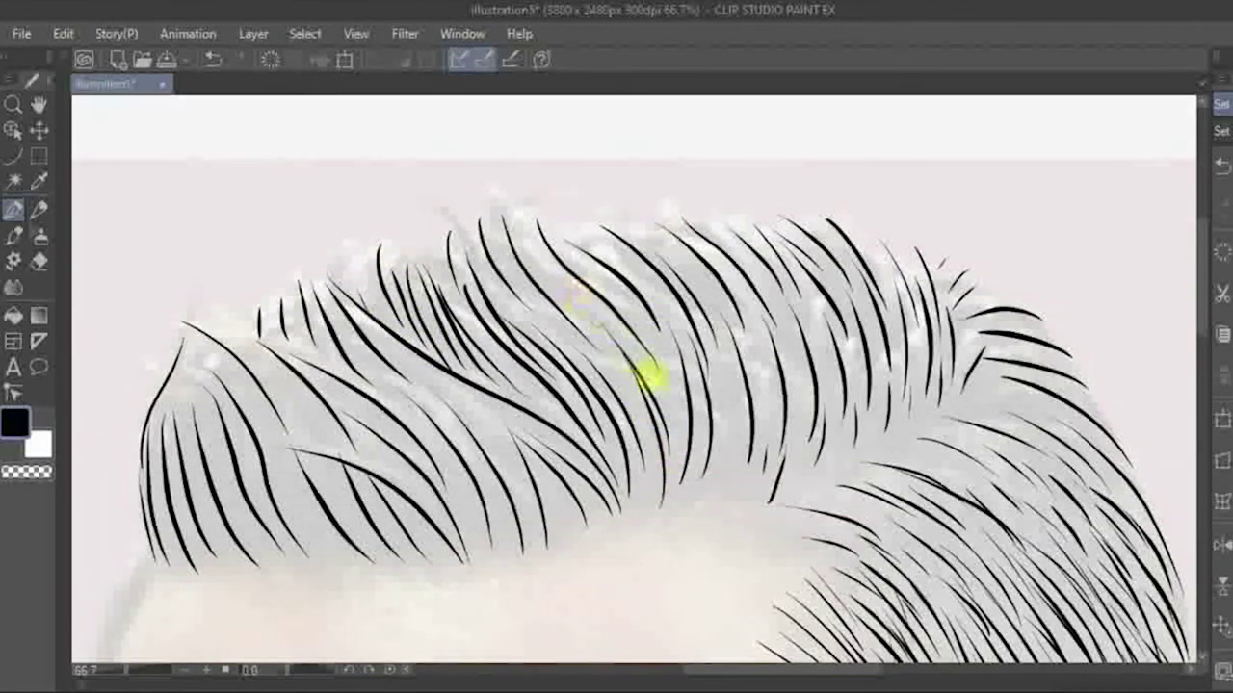
{"action": "left_click_drag", "start_coordinate": [592, 276], "coordinate": [694, 418]}
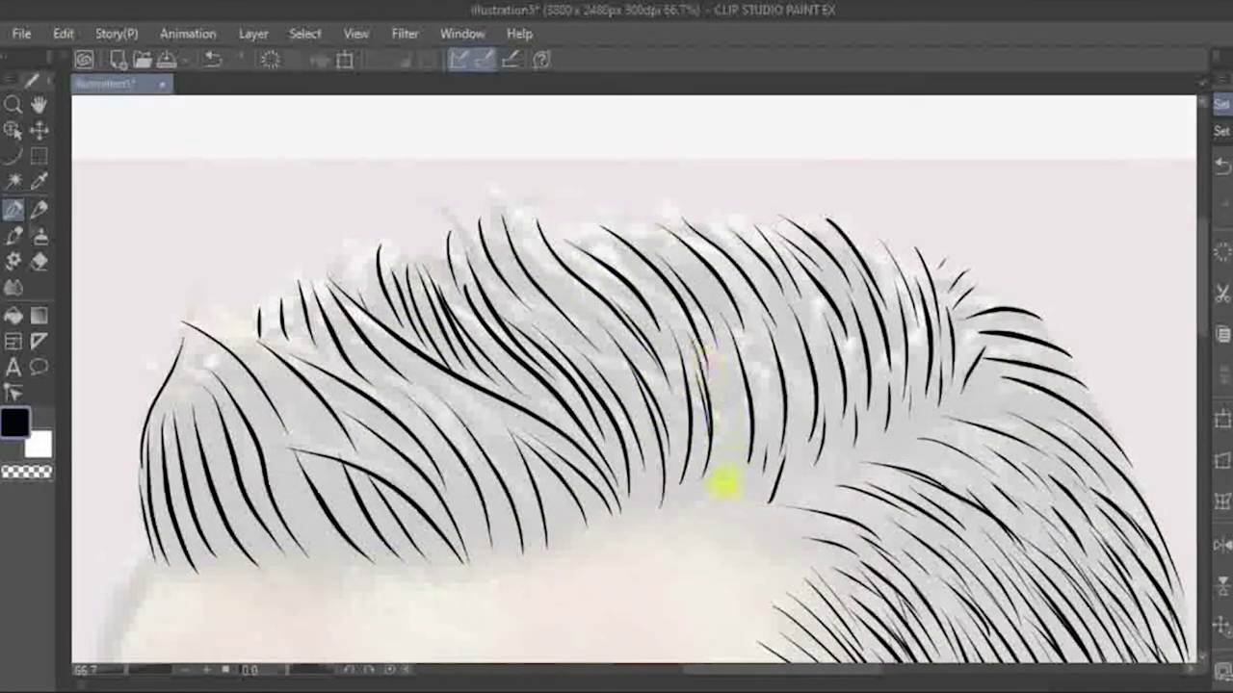
{"action": "left_click_drag", "start_coordinate": [683, 275], "coordinate": [761, 453]}
{"action": "left_click_drag", "start_coordinate": [732, 294], "coordinate": [796, 441]}
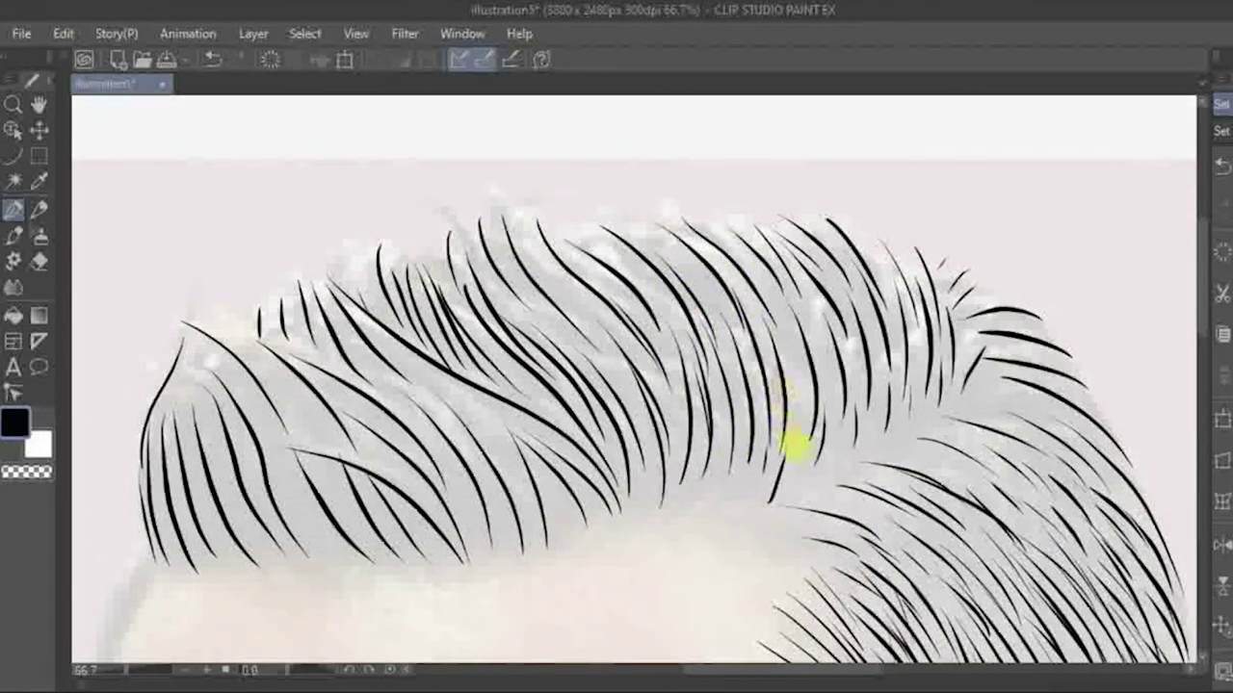
{"action": "left_click_drag", "start_coordinate": [723, 226], "coordinate": [825, 408]}
{"action": "left_click_drag", "start_coordinate": [736, 231], "coordinate": [853, 399]}
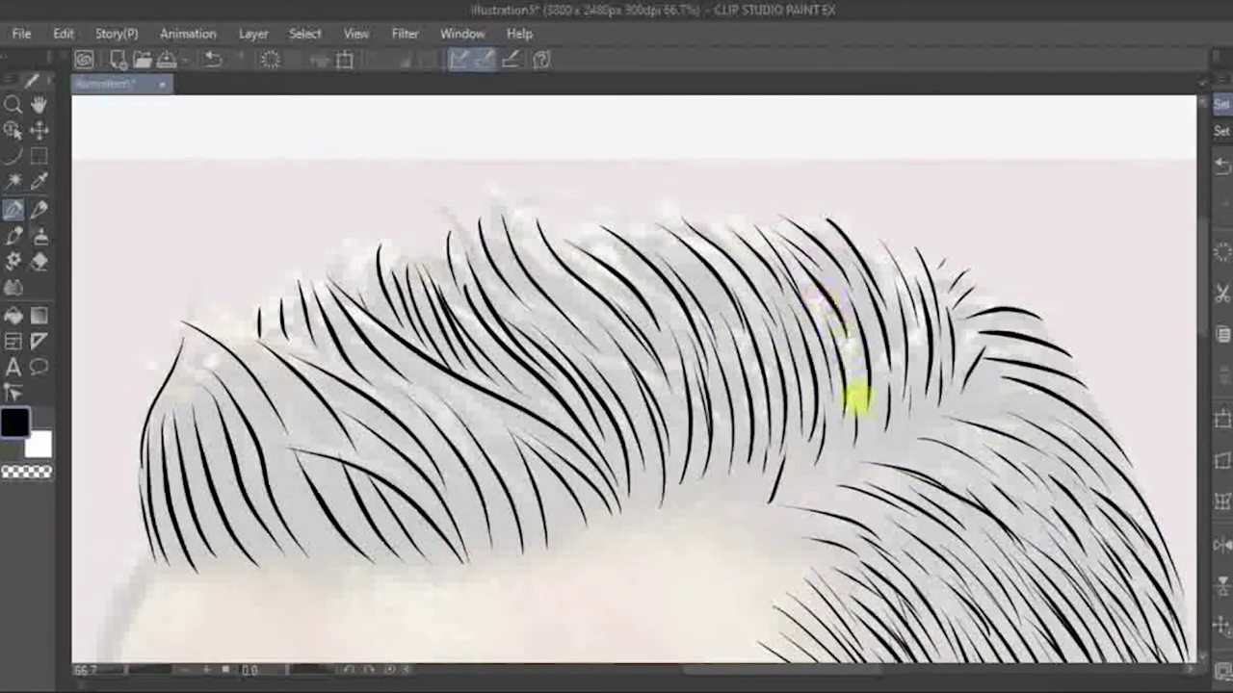
{"action": "left_click_drag", "start_coordinate": [845, 295], "coordinate": [886, 352]}
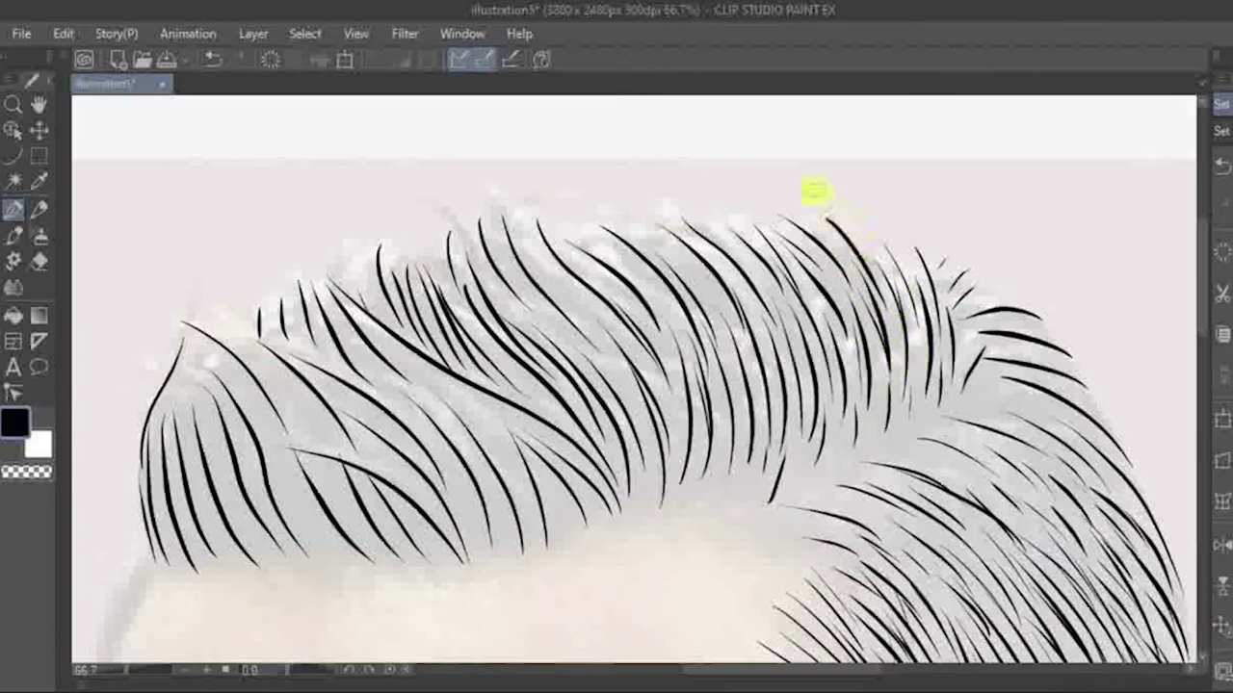
Pan right and add short strands along the right hairline and right side hair
{"action": "key", "text": "space"}
{"action": "left_click_drag", "start_coordinate": [411, 464], "coordinate": [450, 358]}
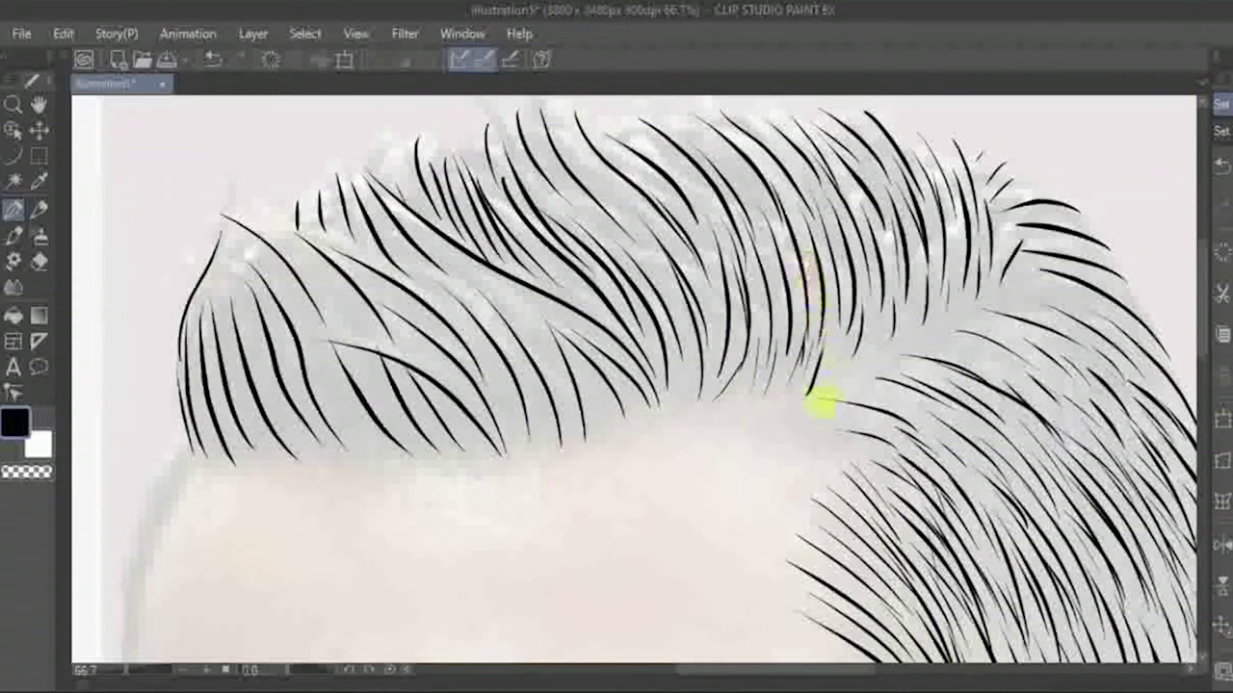
{"action": "left_click_drag", "start_coordinate": [809, 436], "coordinate": [882, 444]}
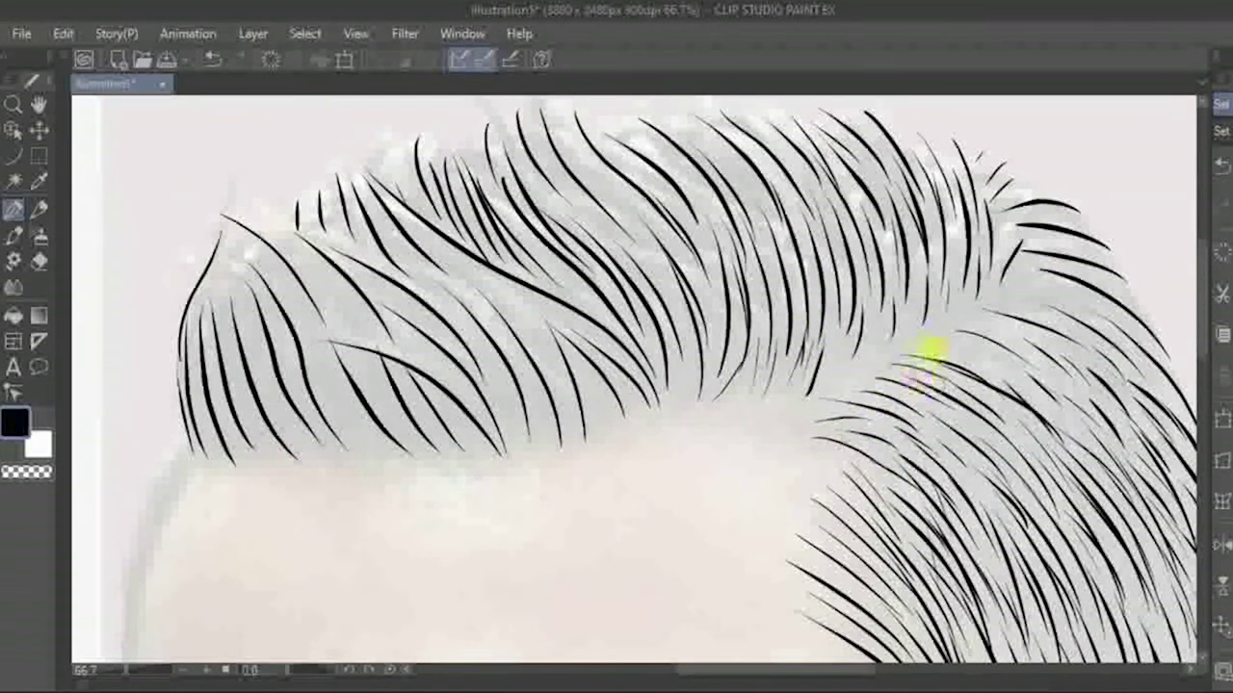
{"action": "left_click_drag", "start_coordinate": [930, 350], "coordinate": [967, 343]}
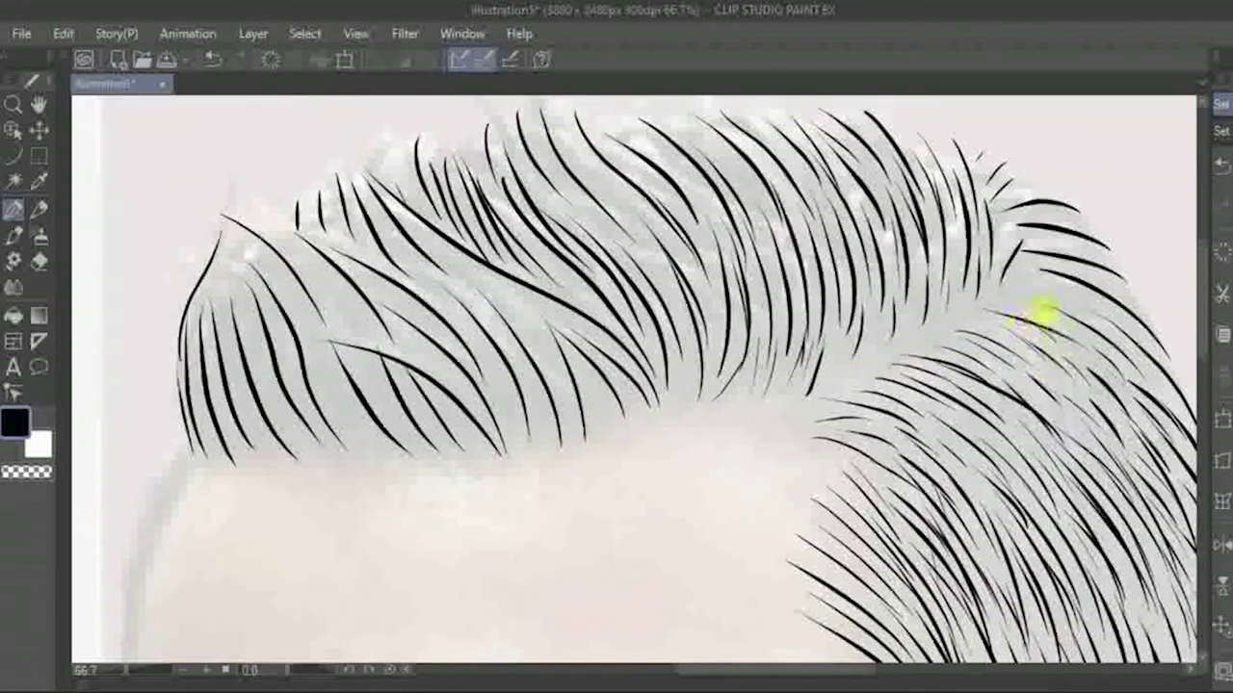
{"action": "mouse_move", "coordinate": [1059, 299]}
{"action": "left_mouse_down"}
{"action": "mouse_move", "coordinate": [1108, 311]}
{"action": "mouse_move", "coordinate": [1092, 322]}
{"action": "left_mouse_up"}
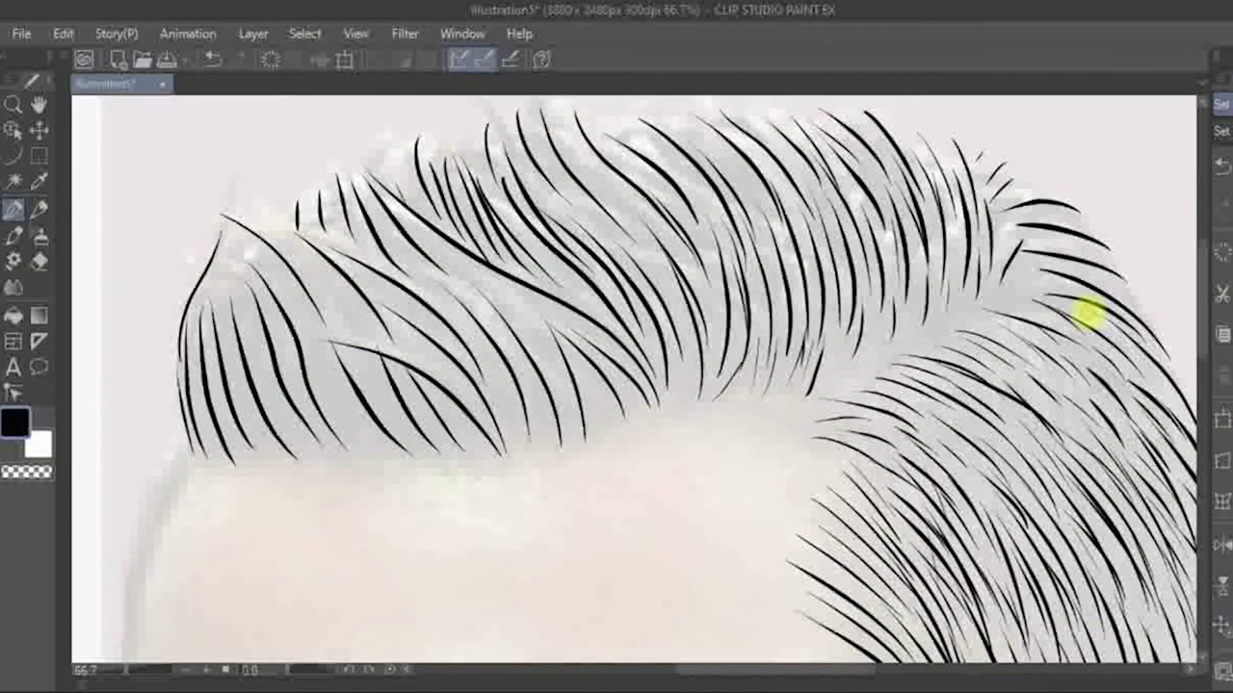
Bring the forehead into view and ink thin strands down the left hairline
{"action": "mouse_move", "coordinate": [212, 468]}
{"action": "left_mouse_down"}
{"action": "mouse_move", "coordinate": [481, 234]}
{"action": "mouse_move", "coordinate": [393, 239]}
{"action": "left_mouse_up"}
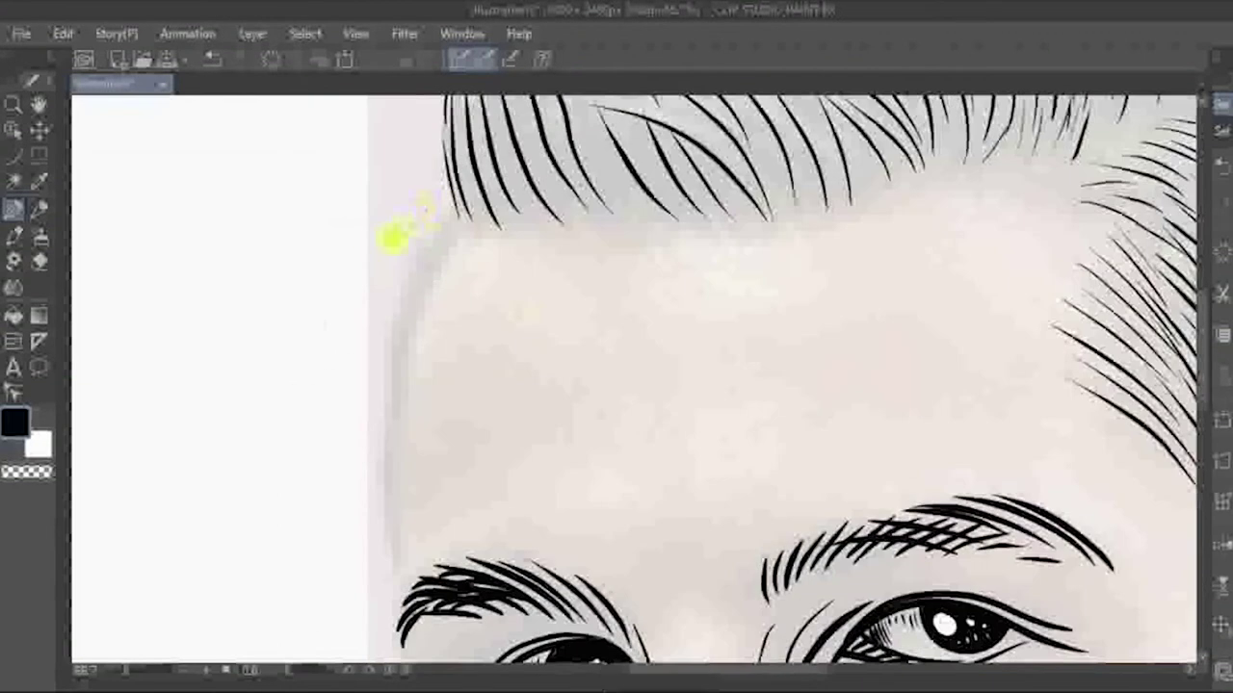
{"action": "mouse_move", "coordinate": [464, 218]}
{"action": "left_mouse_down"}
{"action": "mouse_move", "coordinate": [414, 268]}
{"action": "mouse_move", "coordinate": [403, 390]}
{"action": "left_mouse_up"}
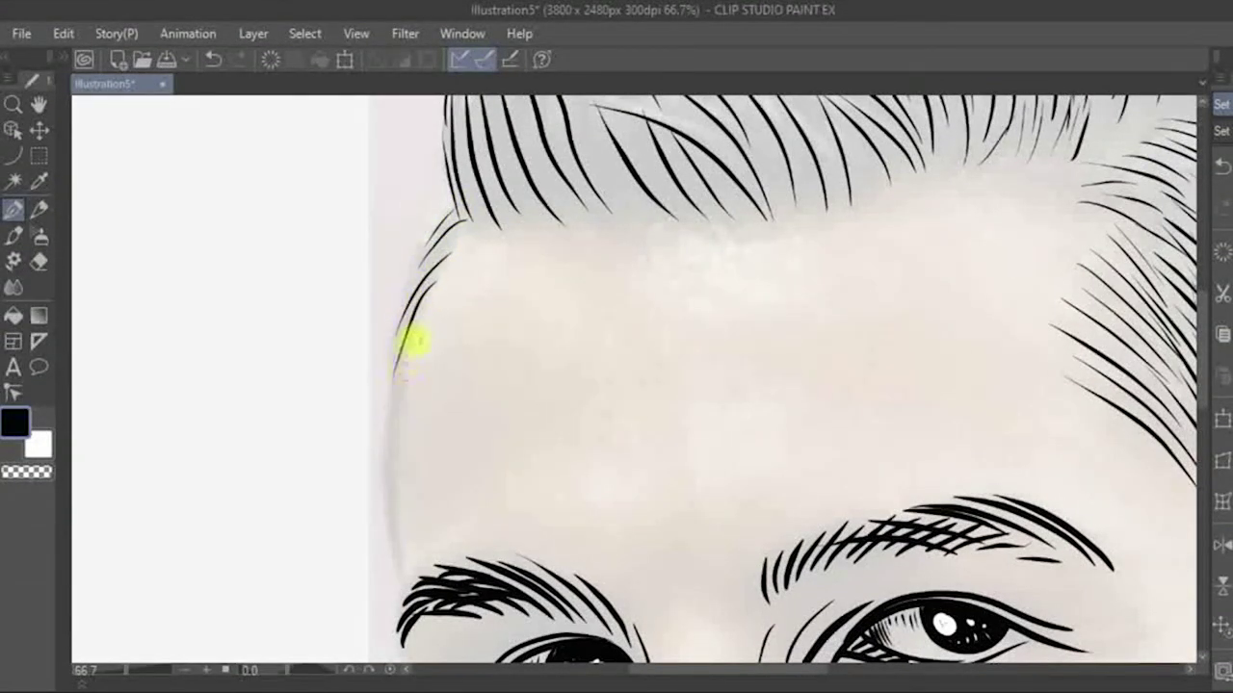
{"action": "left_click_drag", "start_coordinate": [413, 342], "coordinate": [387, 430]}
Pan down past the face and extend the neck outline to the canvas bottom
{"action": "left_click_drag", "start_coordinate": [407, 480], "coordinate": [412, 339]}
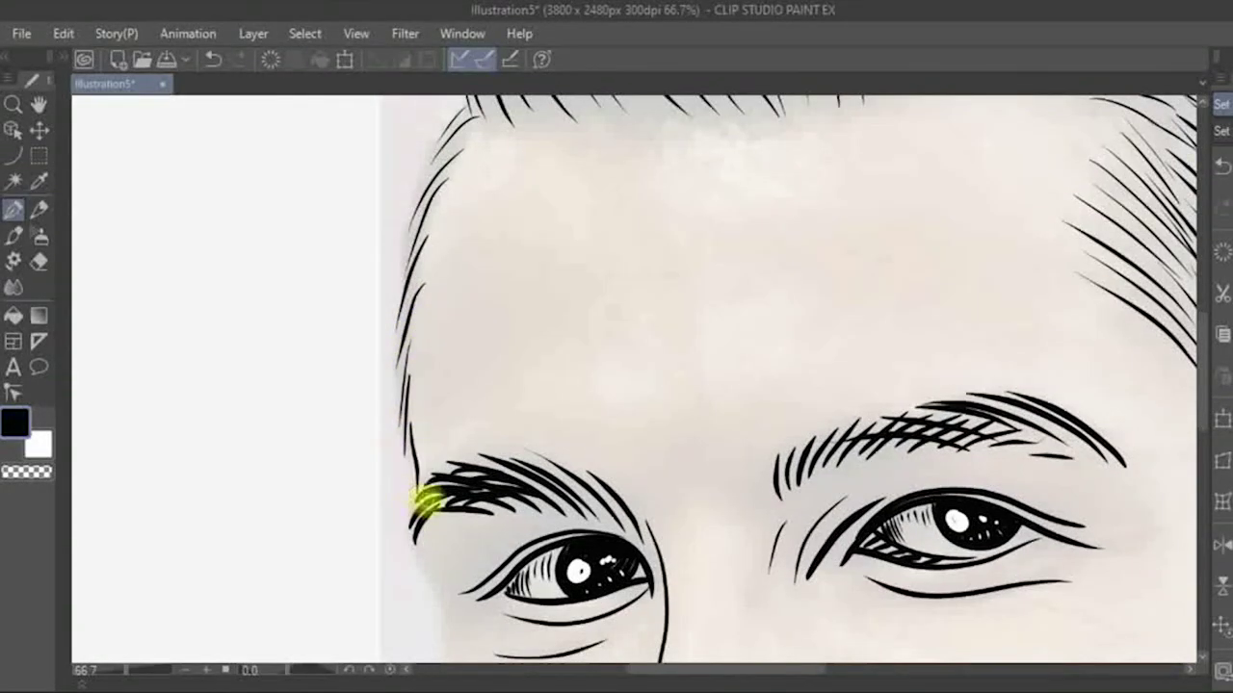
{"action": "left_click_drag", "start_coordinate": [427, 501], "coordinate": [395, 313]}
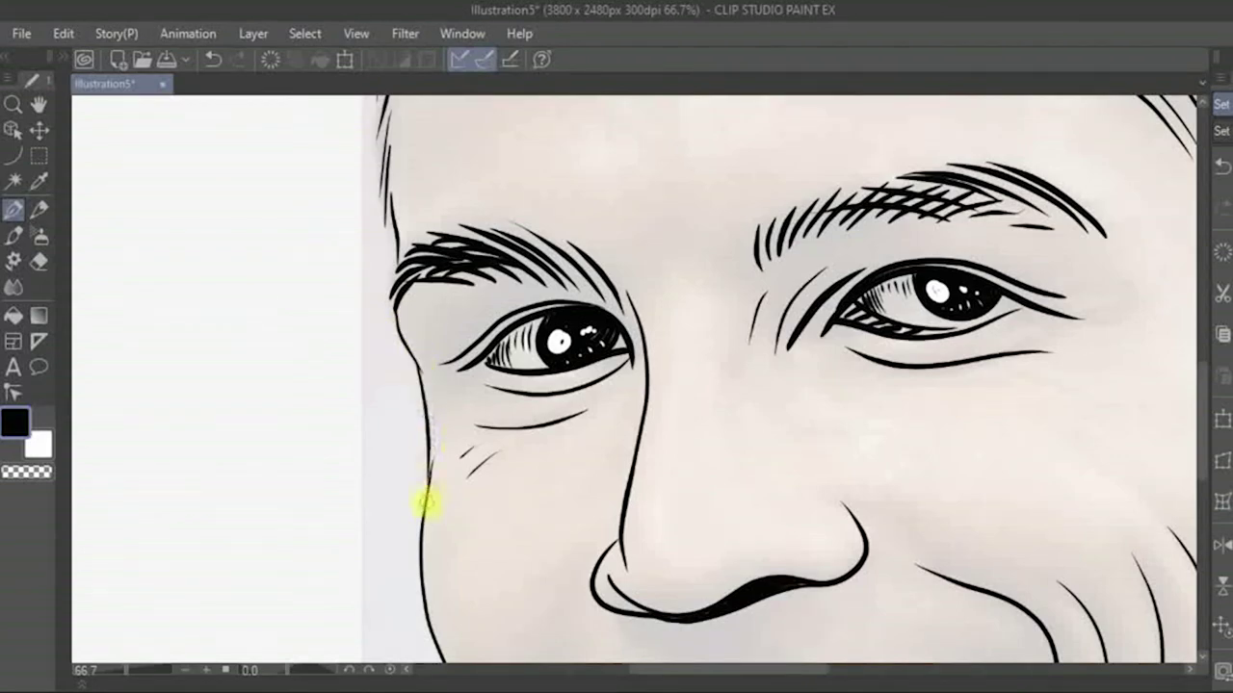
{"action": "left_click_drag", "start_coordinate": [427, 462], "coordinate": [377, 374]}
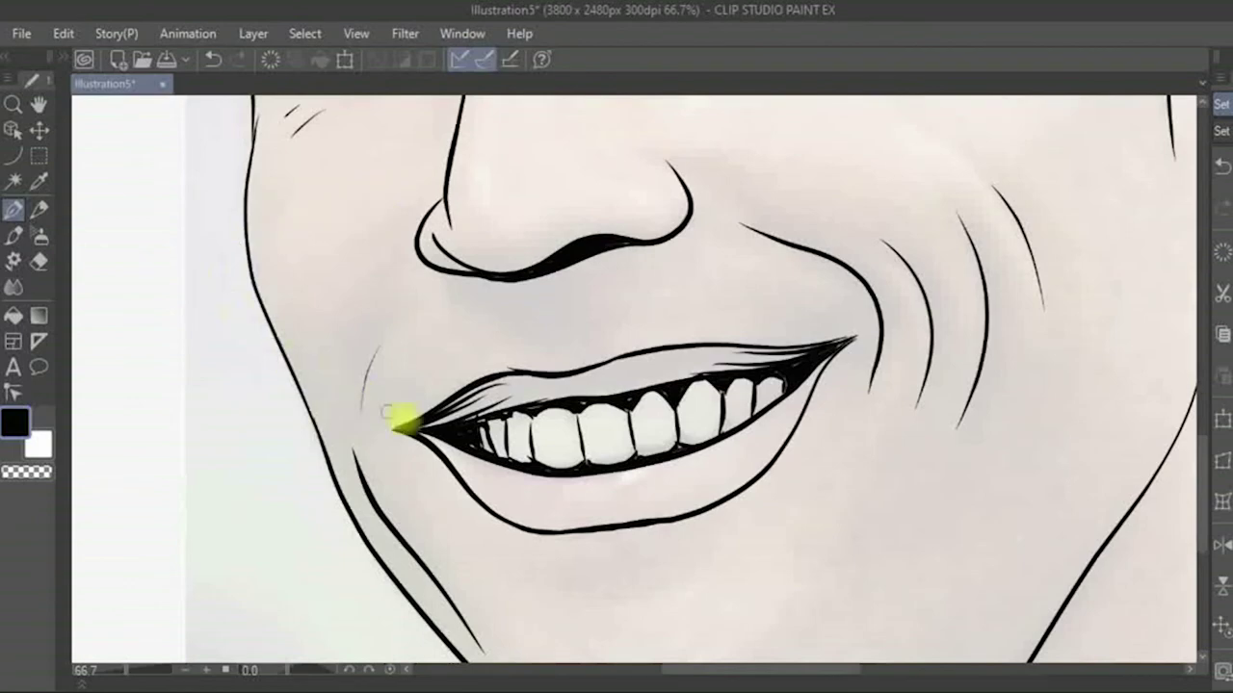
{"action": "mouse_move", "coordinate": [402, 420]}
{"action": "left_mouse_down"}
{"action": "mouse_move", "coordinate": [572, 446]}
{"action": "mouse_move", "coordinate": [414, 239]}
{"action": "left_mouse_up"}
{"action": "mouse_move", "coordinate": [702, 228]}
{"action": "left_mouse_down"}
{"action": "mouse_move", "coordinate": [474, 428]}
{"action": "mouse_move", "coordinate": [627, 333]}
{"action": "mouse_move", "coordinate": [707, 190]}
{"action": "left_mouse_up"}
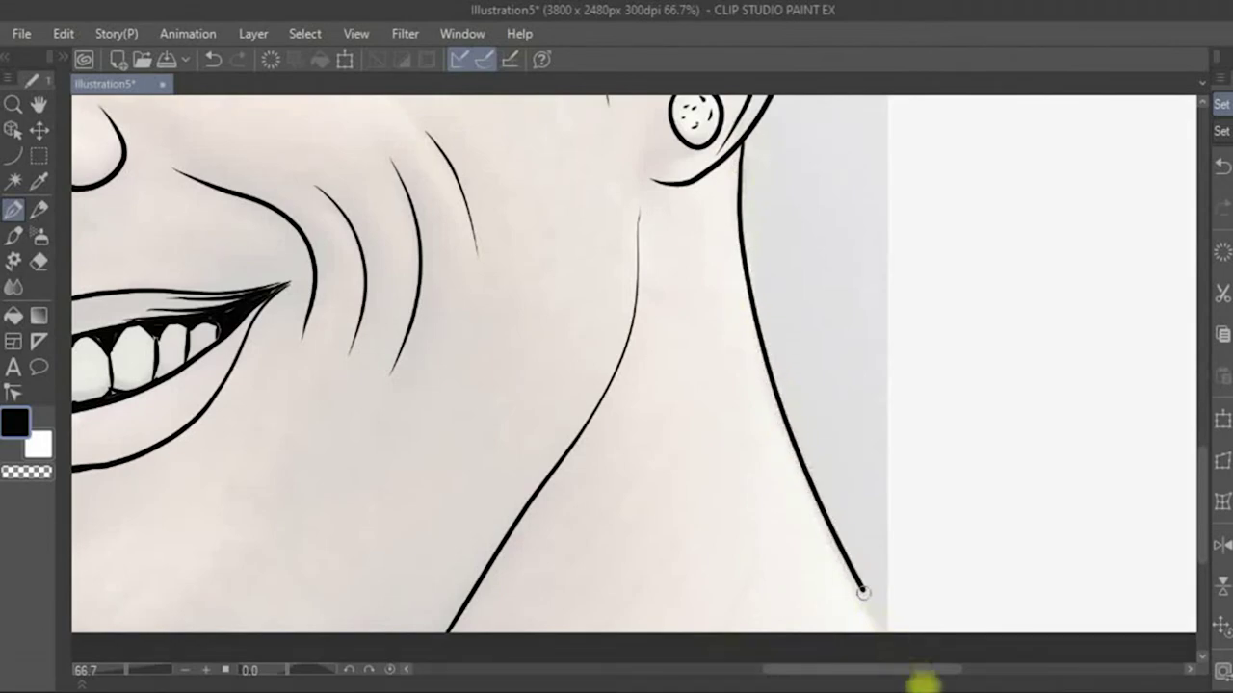
{"action": "left_click_drag", "start_coordinate": [780, 406], "coordinate": [922, 669]}
{"action": "mouse_move", "coordinate": [399, 405]}
{"action": "left_mouse_down"}
{"action": "mouse_move", "coordinate": [433, 295]}
{"action": "mouse_move", "coordinate": [322, 399]}
{"action": "mouse_move", "coordinate": [318, 448]}
{"action": "left_mouse_up"}
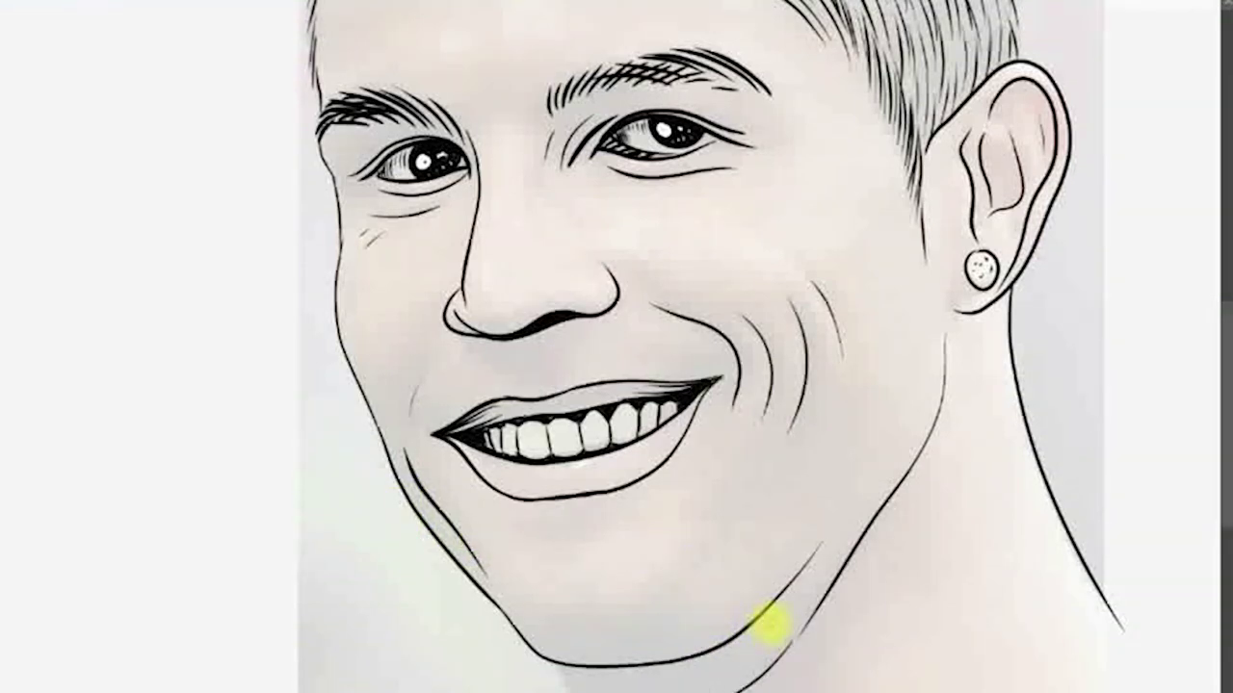
Try drawing the neck line from the jaw, undoing the misplaced strokes
{"action": "left_click_drag", "start_coordinate": [799, 619], "coordinate": [746, 670]}
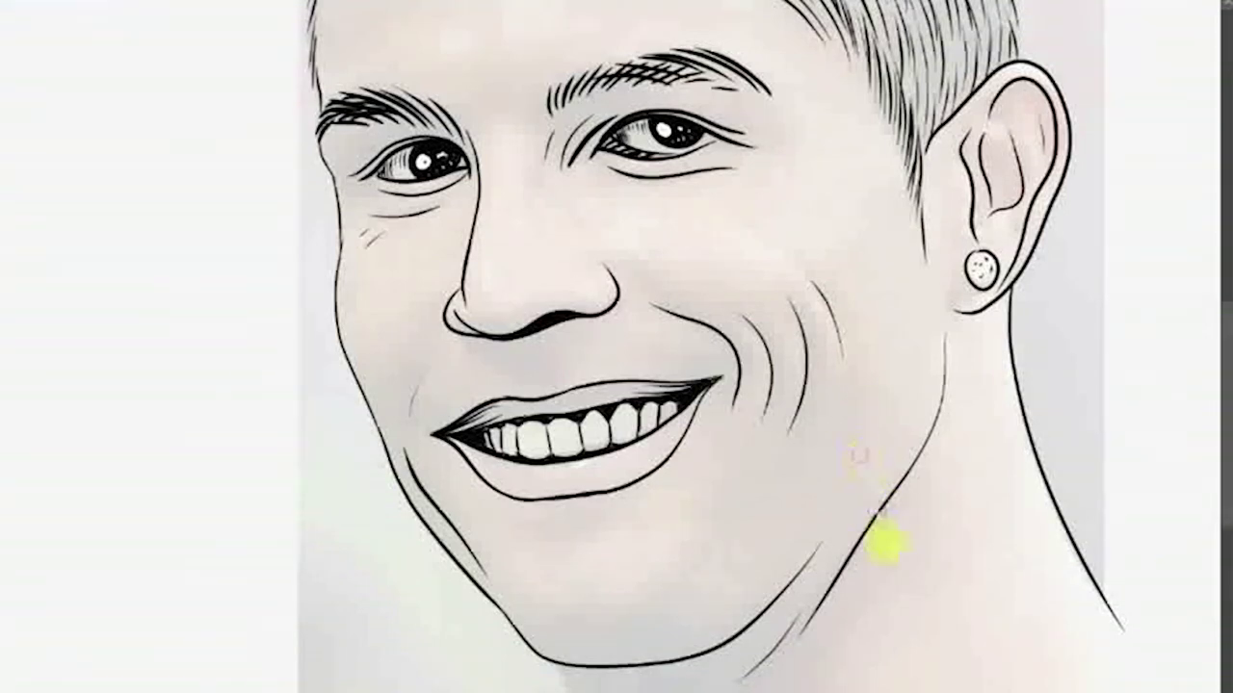
{"action": "key", "text": "ctrl+z"}
{"action": "key", "text": "ctrl+z"}
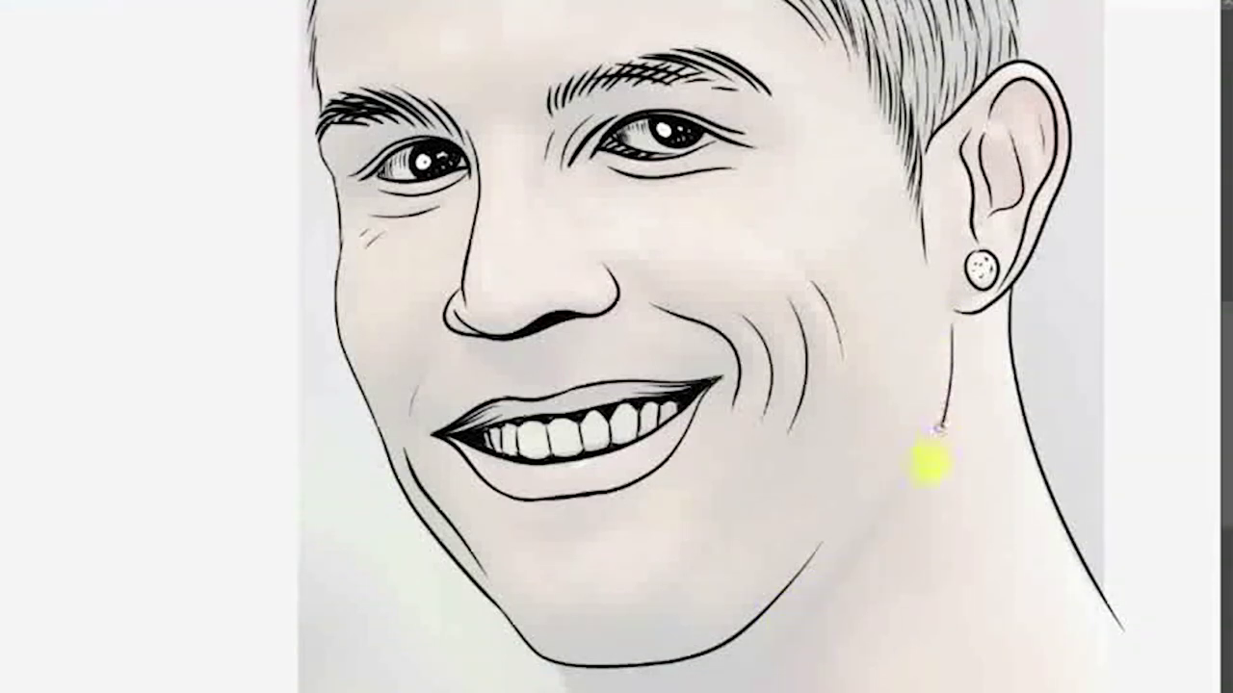
{"action": "left_click_drag", "start_coordinate": [930, 464], "coordinate": [729, 657]}
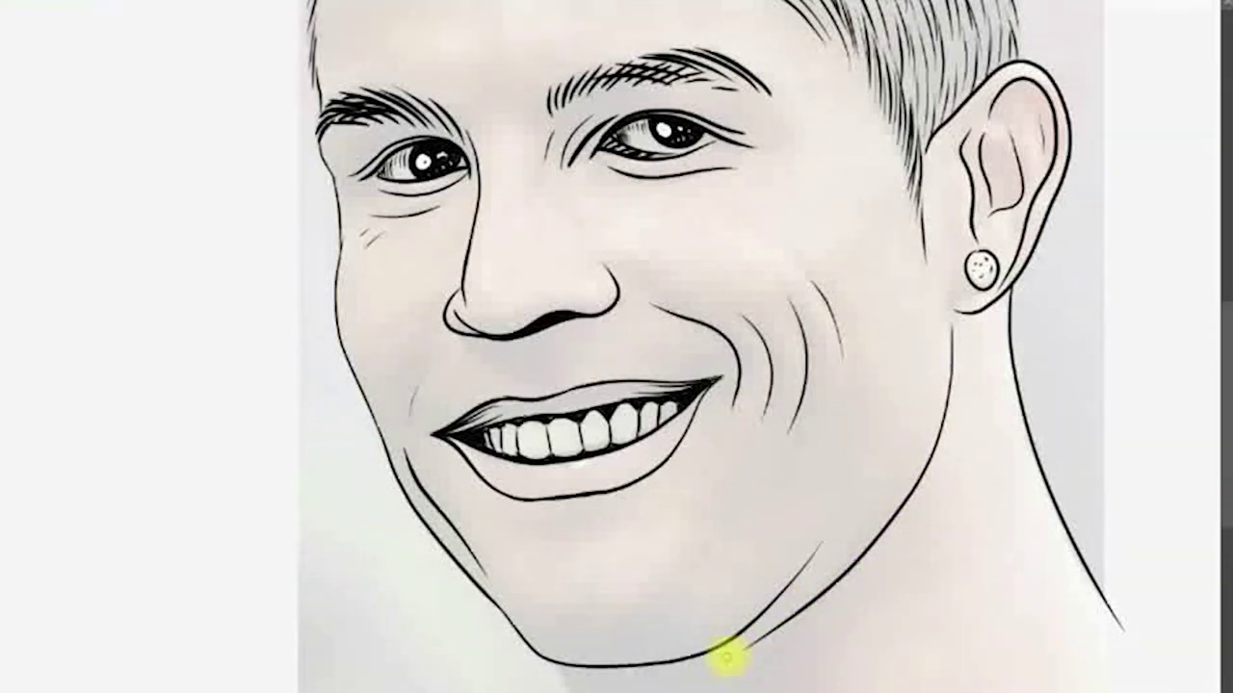
{"action": "key", "text": "ctrl+z"}
{"action": "left_click_drag", "start_coordinate": [756, 679], "coordinate": [906, 370]}
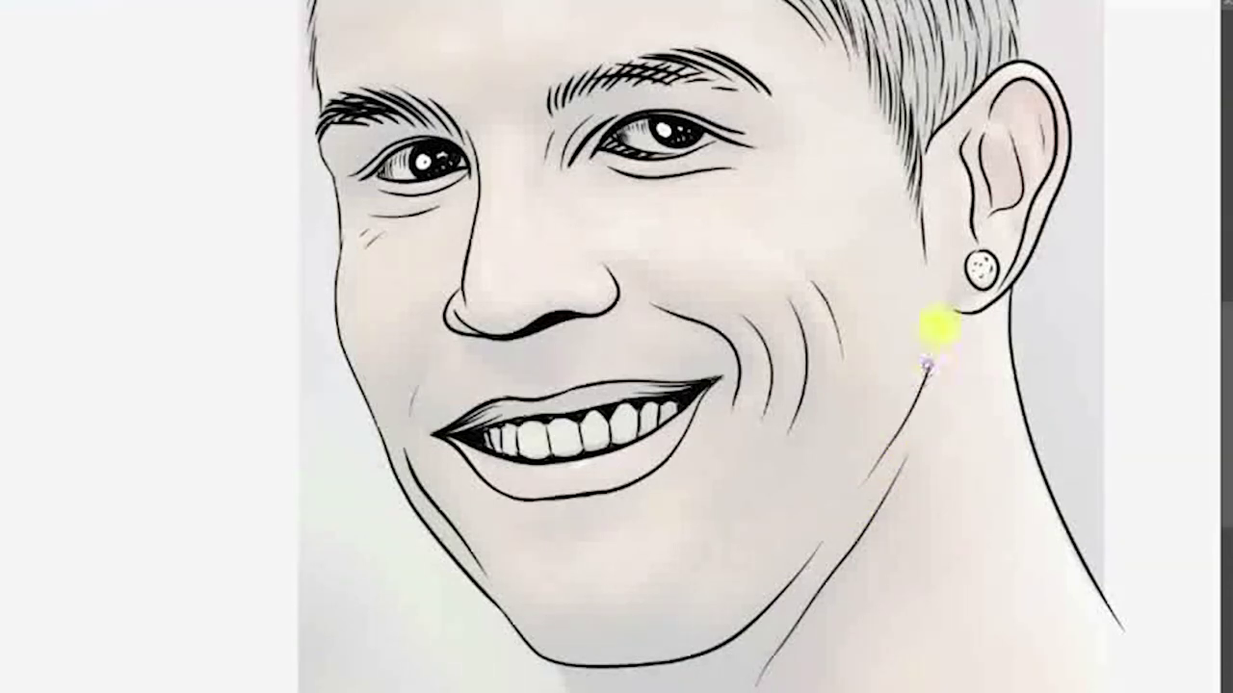
{"action": "key", "text": "ctrl+z"}
Ink the neck line from below the ear to the canvas bottom, plus the shoulder line
{"action": "left_click_drag", "start_coordinate": [927, 210], "coordinate": [924, 279]}
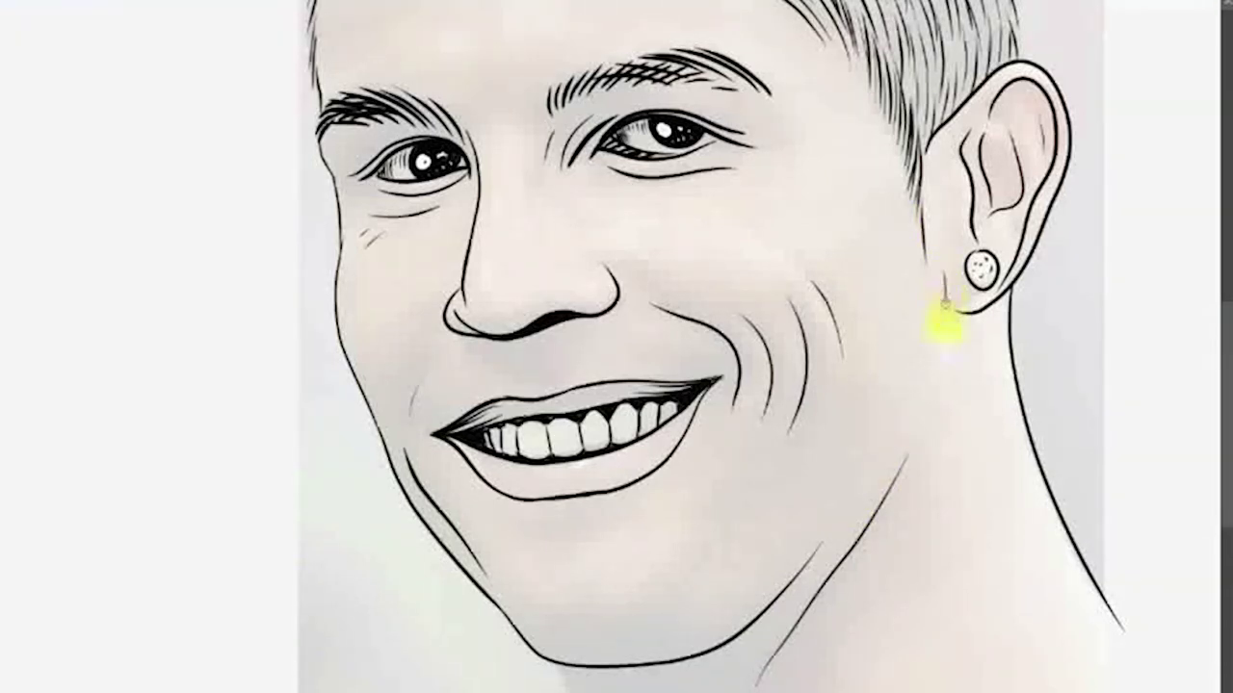
{"action": "left_click_drag", "start_coordinate": [899, 443], "coordinate": [849, 523]}
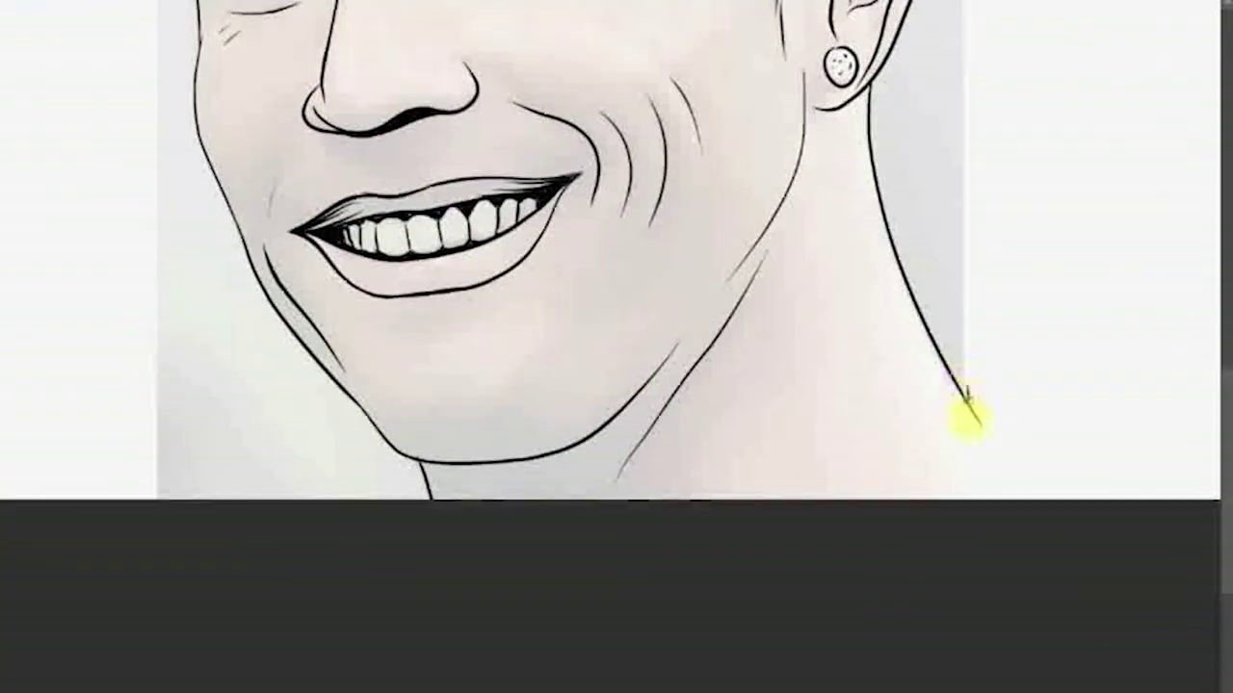
{"action": "left_click_drag", "start_coordinate": [971, 397], "coordinate": [1018, 493]}
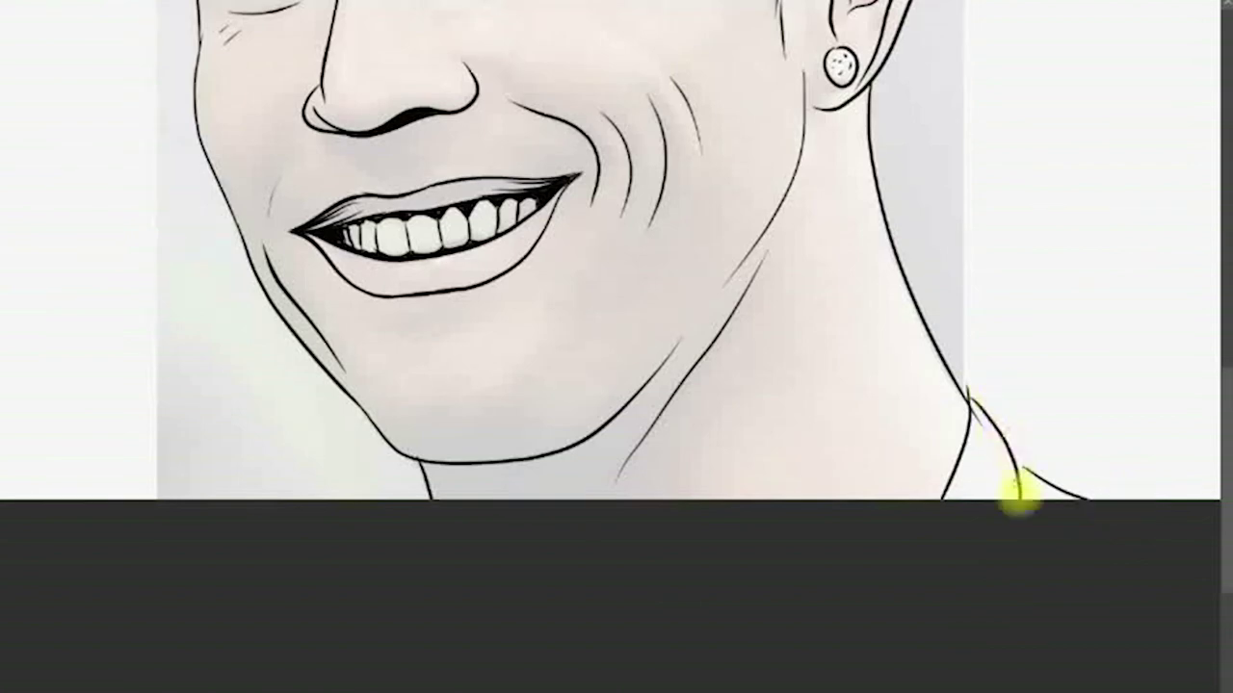
{"action": "left_click_drag", "start_coordinate": [1009, 449], "coordinate": [1093, 498]}
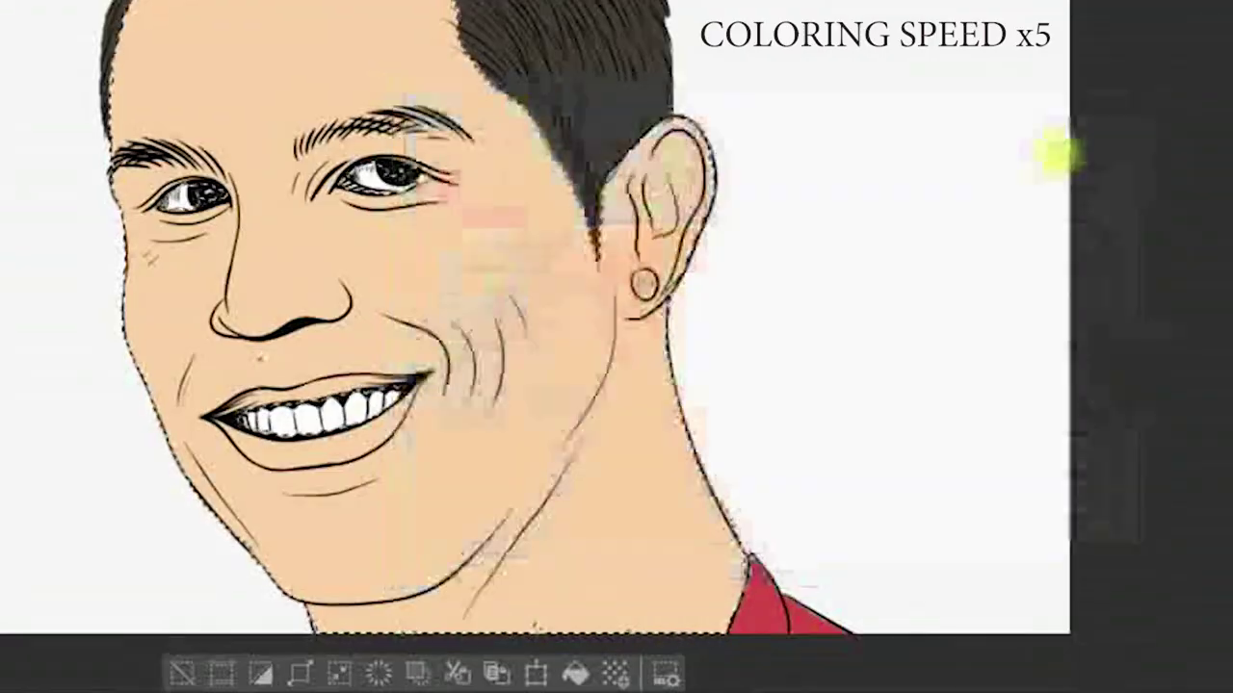
Paint the lips pinkish-brown and airbrush lighter skin highlights on the cheeks and nose
{"action": "mouse_move", "coordinate": [337, 441]}
{"action": "left_mouse_down"}
{"action": "mouse_move", "coordinate": [357, 434]}
{"action": "mouse_move", "coordinate": [220, 418]}
{"action": "mouse_move", "coordinate": [276, 401]}
{"action": "mouse_move", "coordinate": [305, 360]}
{"action": "left_mouse_up"}
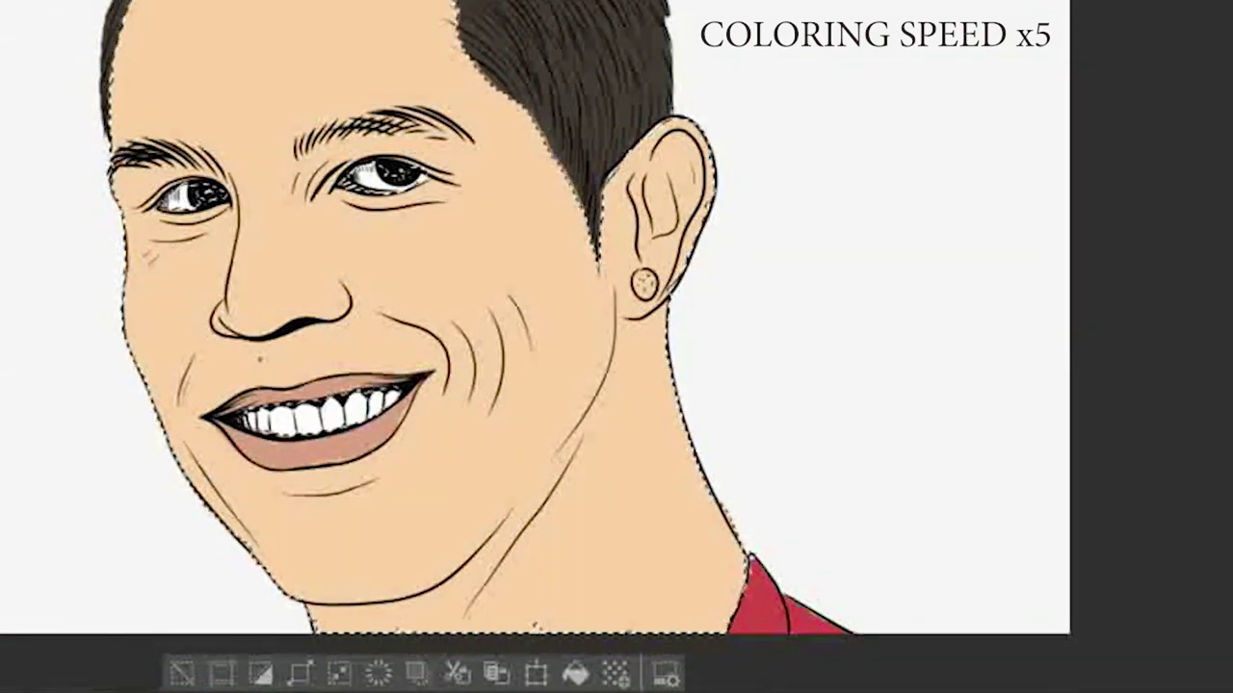
{"action": "double_click", "coordinate": [105, 61]}
{"action": "left_click", "coordinate": [1089, 137]}
{"action": "mouse_move", "coordinate": [100, 191]}
{"action": "left_mouse_down"}
{"action": "mouse_move", "coordinate": [148, 275]}
{"action": "mouse_move", "coordinate": [253, 61]}
{"action": "mouse_move", "coordinate": [254, 202]}
{"action": "left_mouse_up"}
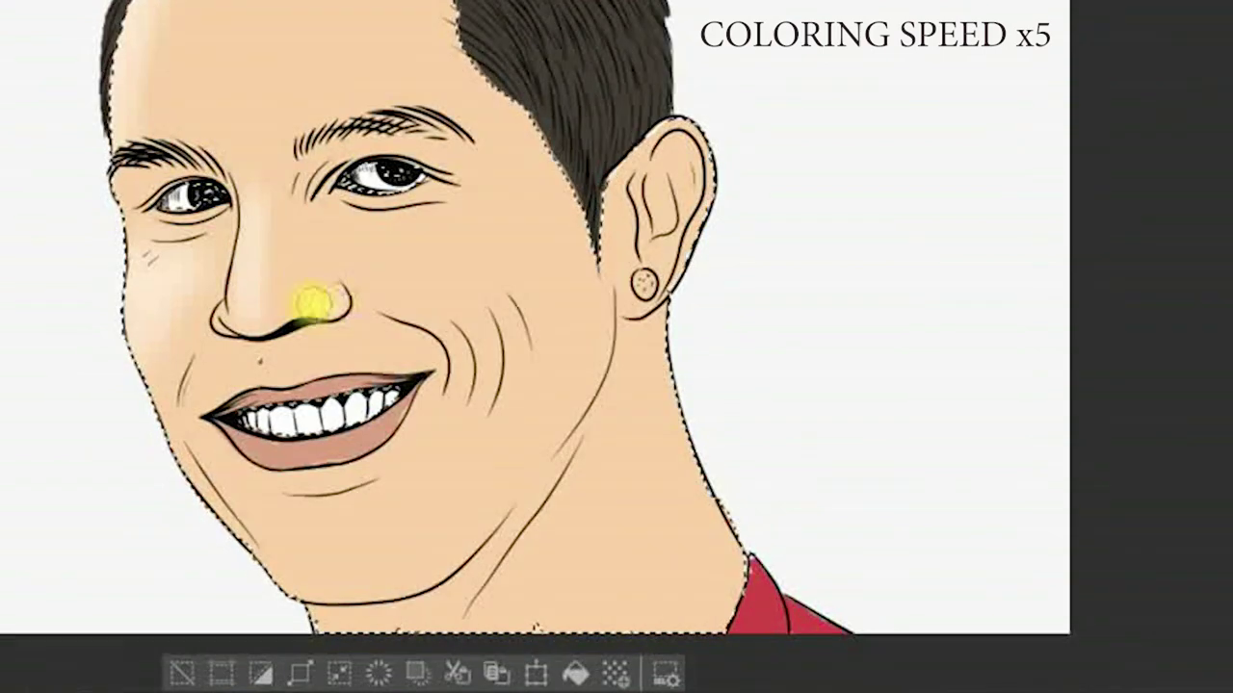
{"action": "left_click_drag", "start_coordinate": [473, 317], "coordinate": [508, 357]}
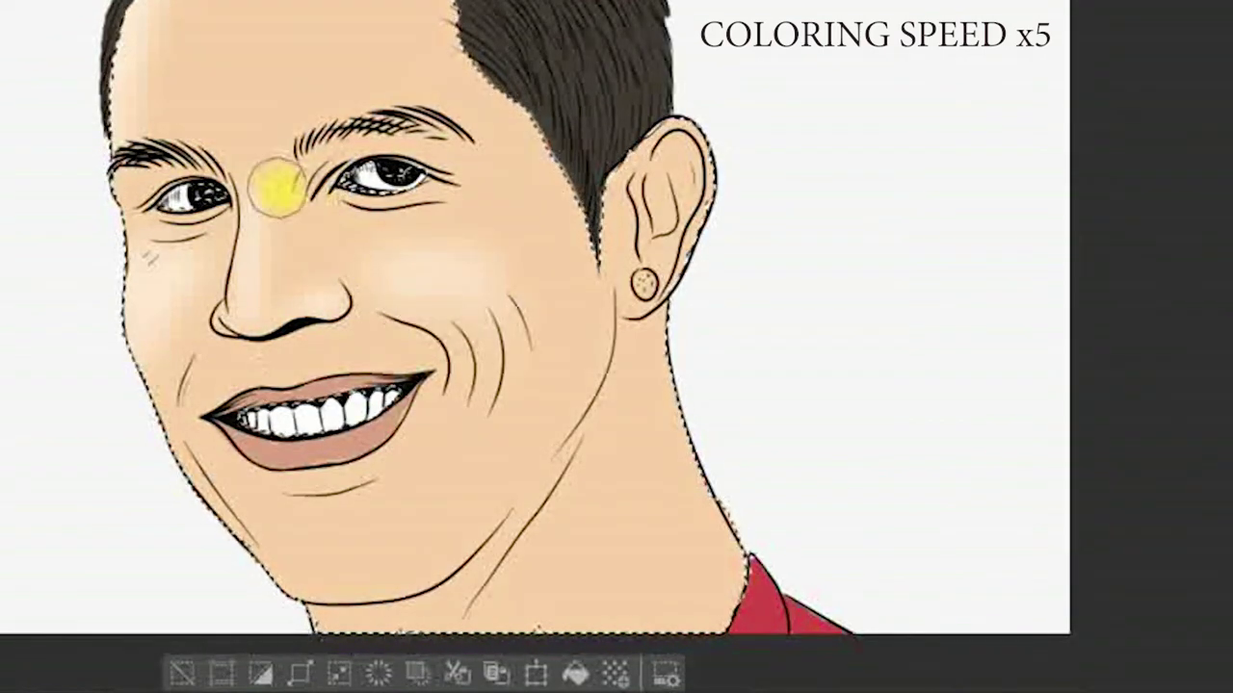
{"action": "left_click_drag", "start_coordinate": [276, 184], "coordinate": [535, 267]}
Extend the airbrushed highlights across the forehead, left jaw, cheek and neck
{"action": "mouse_move", "coordinate": [472, 236]}
{"action": "left_mouse_down"}
{"action": "mouse_move", "coordinate": [239, 28]}
{"action": "mouse_move", "coordinate": [262, 135]}
{"action": "left_mouse_up"}
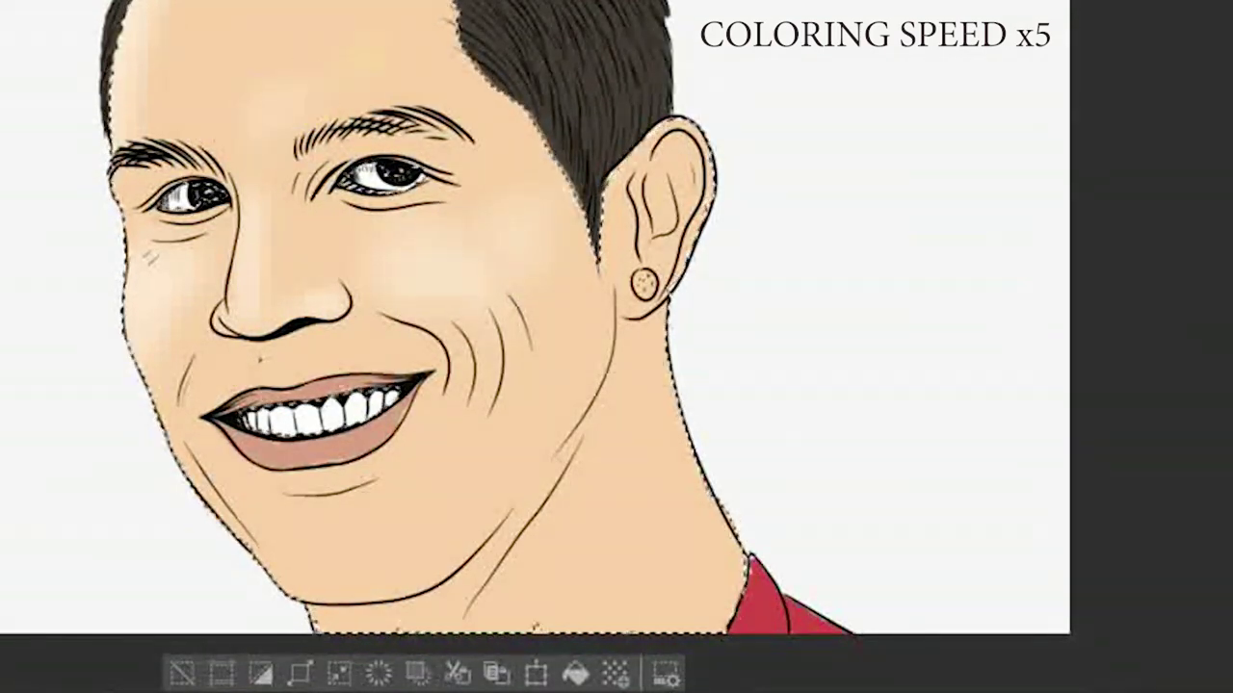
{"action": "left_click_drag", "start_coordinate": [424, 19], "coordinate": [402, 9]}
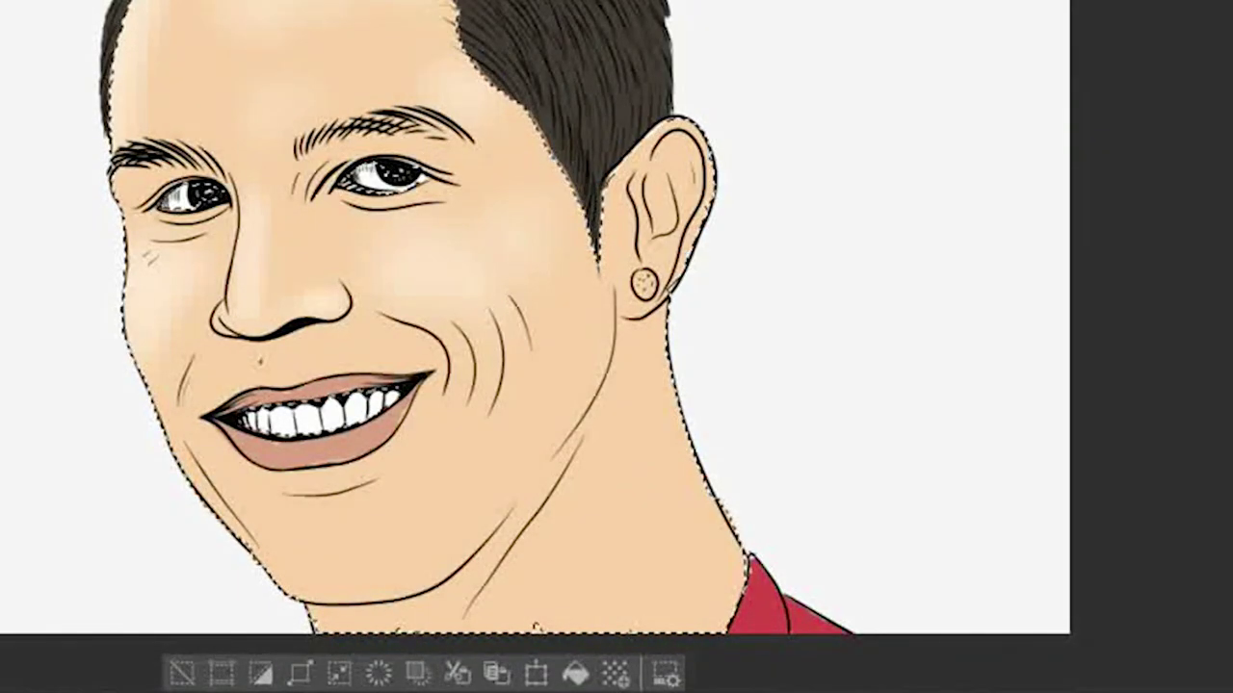
{"action": "mouse_move", "coordinate": [234, 468]}
{"action": "left_mouse_down"}
{"action": "mouse_move", "coordinate": [350, 515]}
{"action": "mouse_move", "coordinate": [360, 497]}
{"action": "mouse_move", "coordinate": [399, 501]}
{"action": "mouse_move", "coordinate": [237, 319]}
{"action": "left_mouse_up"}
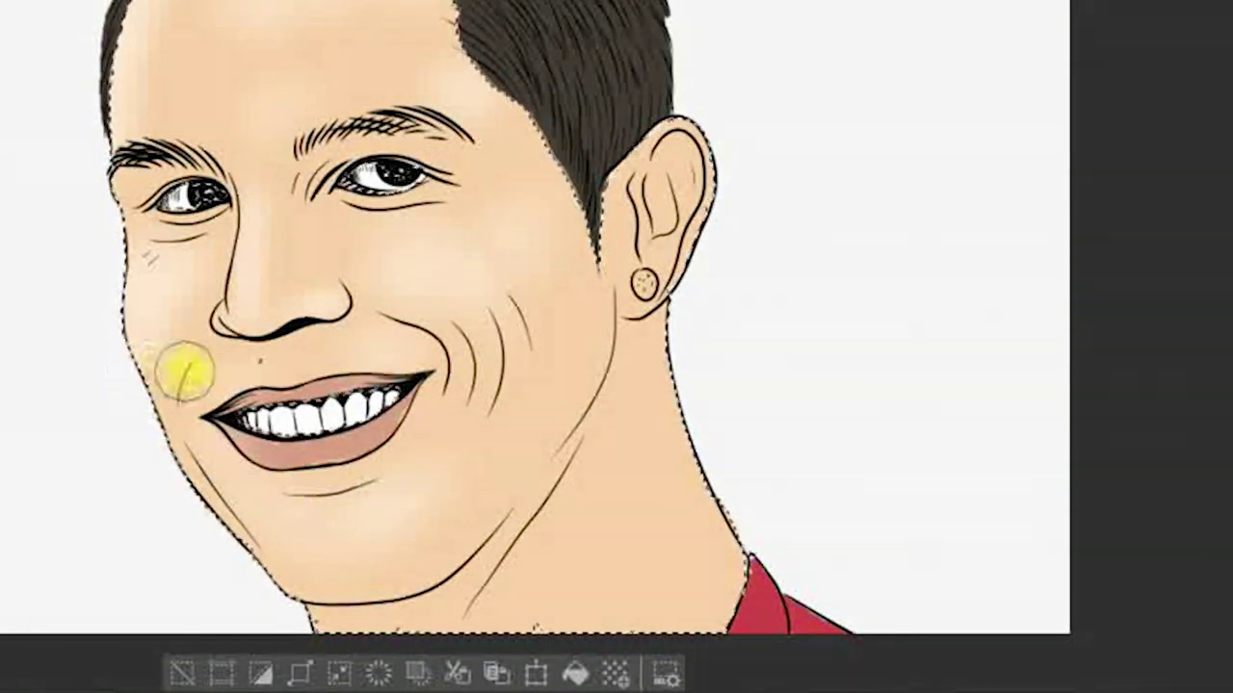
{"action": "left_click_drag", "start_coordinate": [164, 396], "coordinate": [298, 328]}
{"action": "left_click_drag", "start_coordinate": [702, 518], "coordinate": [686, 274]}
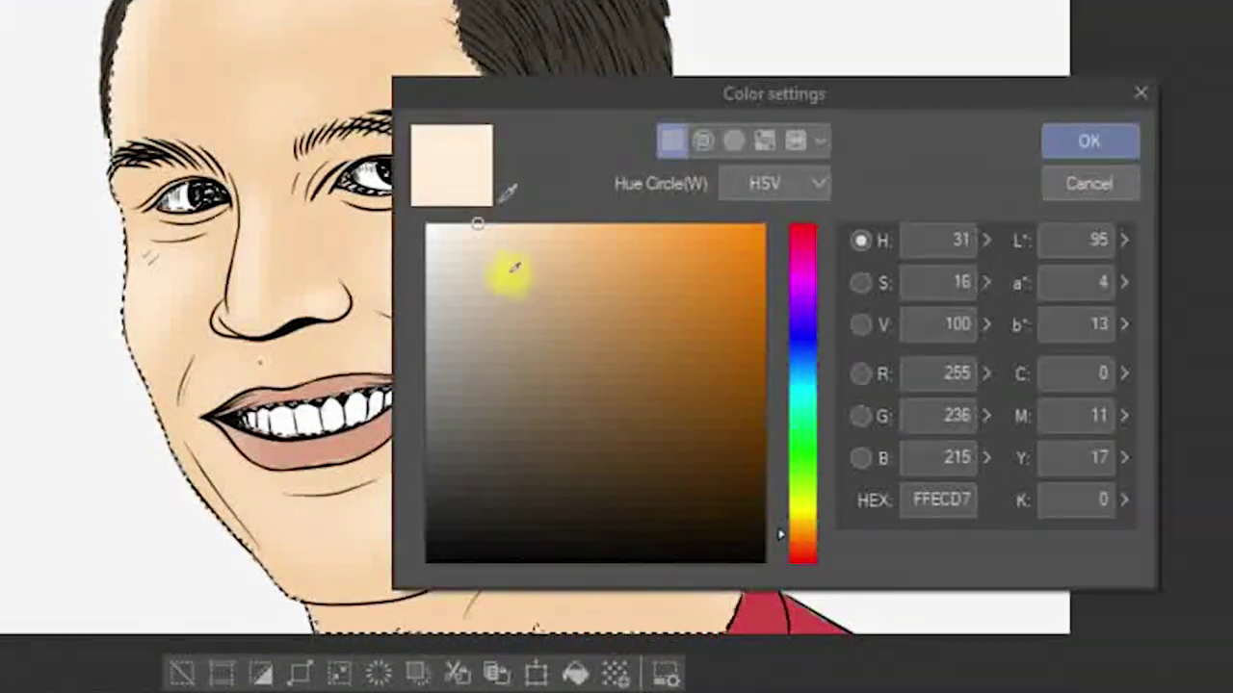
Airbrush darker tan shading on the cheek beside the smile lines
{"action": "mouse_move", "coordinate": [509, 266]}
{"action": "left_mouse_down"}
{"action": "mouse_move", "coordinate": [570, 283]}
{"action": "mouse_move", "coordinate": [600, 276]}
{"action": "left_mouse_up"}
{"action": "left_click", "coordinate": [1089, 141]}
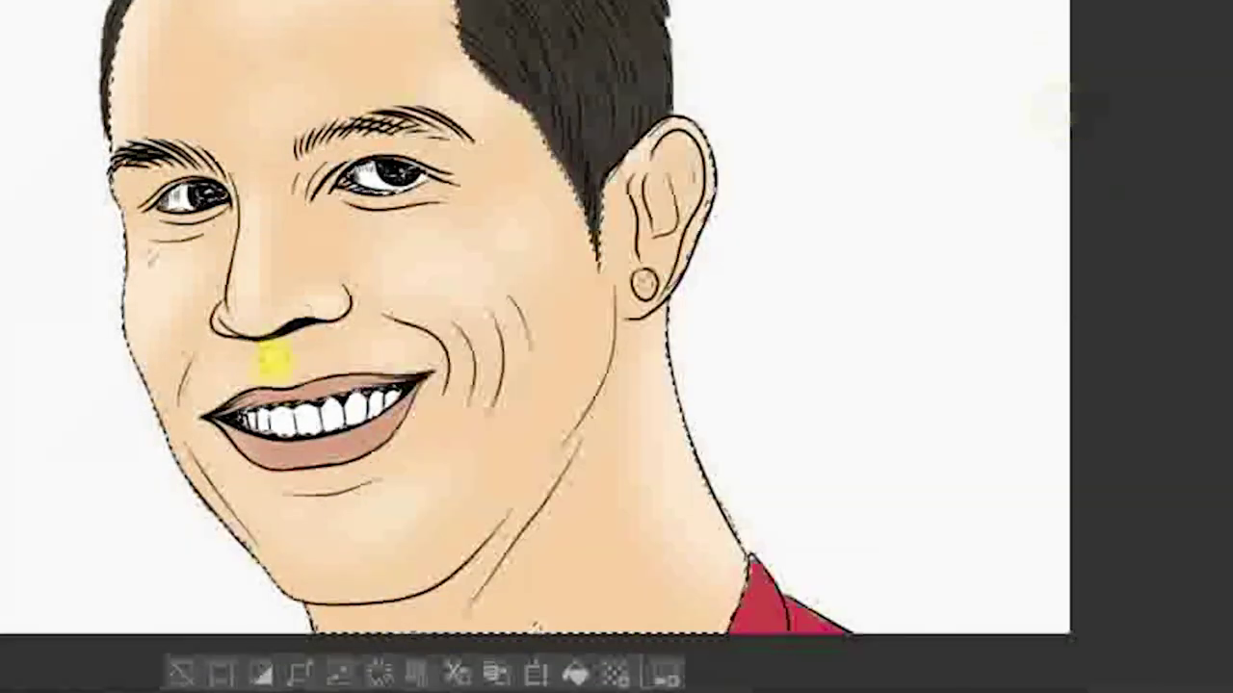
{"action": "mouse_move", "coordinate": [274, 362]}
{"action": "left_mouse_down"}
{"action": "mouse_move", "coordinate": [391, 318]}
{"action": "mouse_move", "coordinate": [478, 424]}
{"action": "mouse_move", "coordinate": [517, 367]}
{"action": "left_mouse_up"}
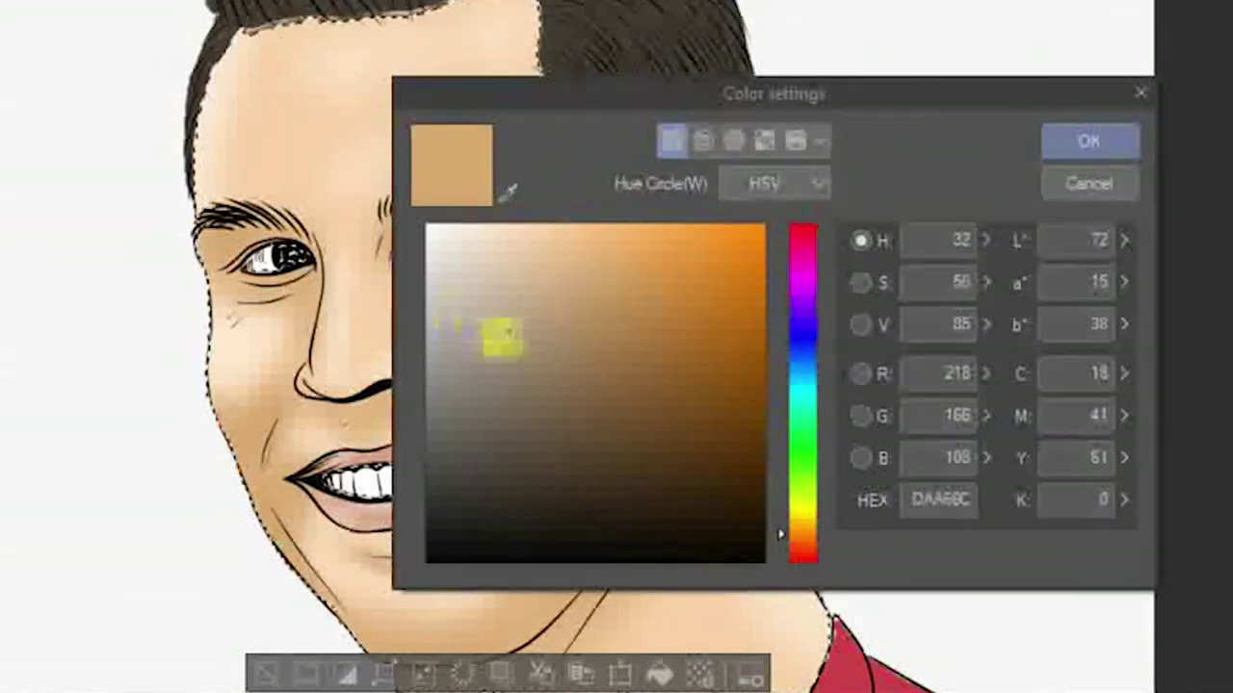
Airbrush deep brown 8F693F shadows around the eye sockets, then deselect and shade the teeth
{"action": "left_click", "coordinate": [614, 372]}
{"action": "key", "text": "Return"}
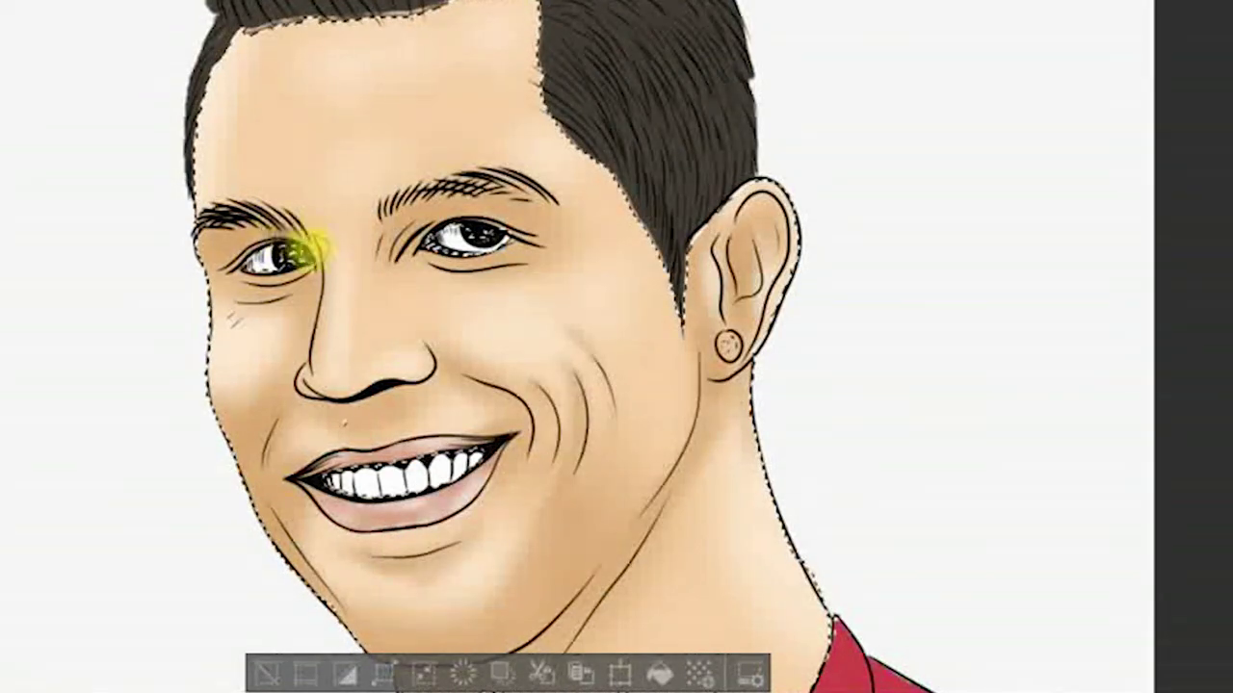
{"action": "mouse_move", "coordinate": [294, 289]}
{"action": "left_mouse_down"}
{"action": "mouse_move", "coordinate": [221, 267]}
{"action": "mouse_move", "coordinate": [179, 226]}
{"action": "mouse_move", "coordinate": [297, 240]}
{"action": "mouse_move", "coordinate": [270, 300]}
{"action": "left_mouse_up"}
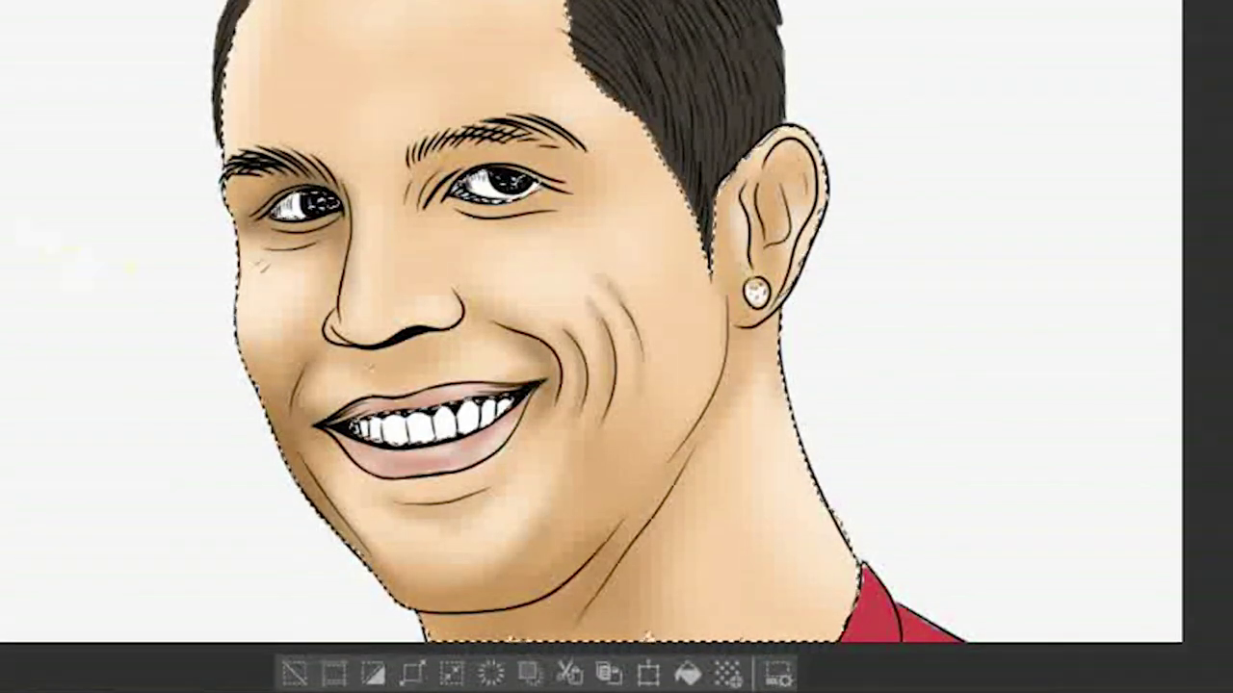
{"action": "key", "text": "ctrl+d"}
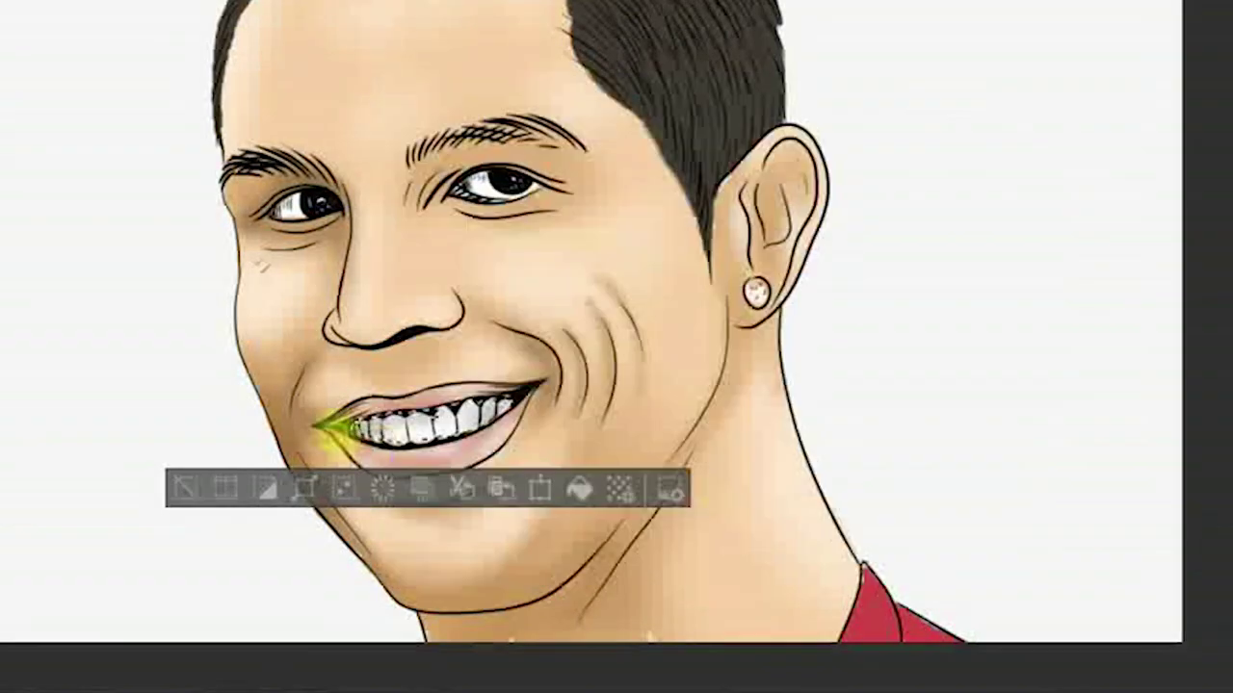
{"action": "left_click_drag", "start_coordinate": [474, 422], "coordinate": [525, 395]}
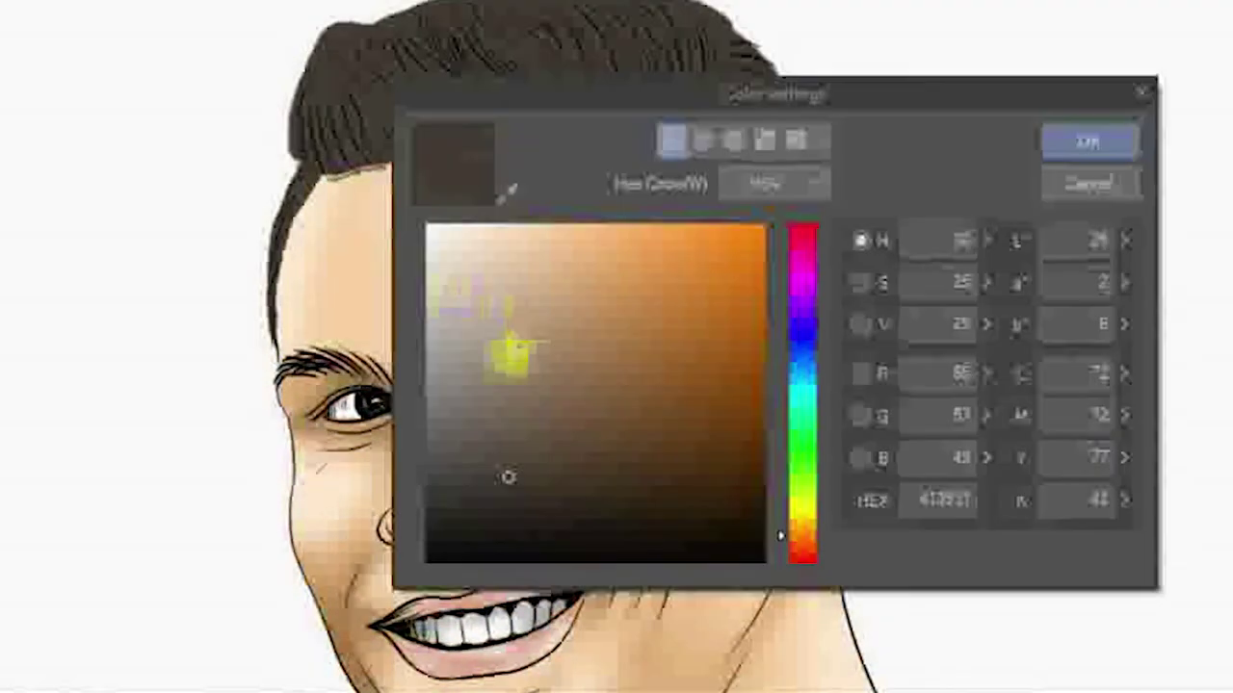
Airbrush the selected hair with a lighter brown
{"action": "left_click", "coordinate": [536, 377]}
{"action": "left_click", "coordinate": [1086, 142]}
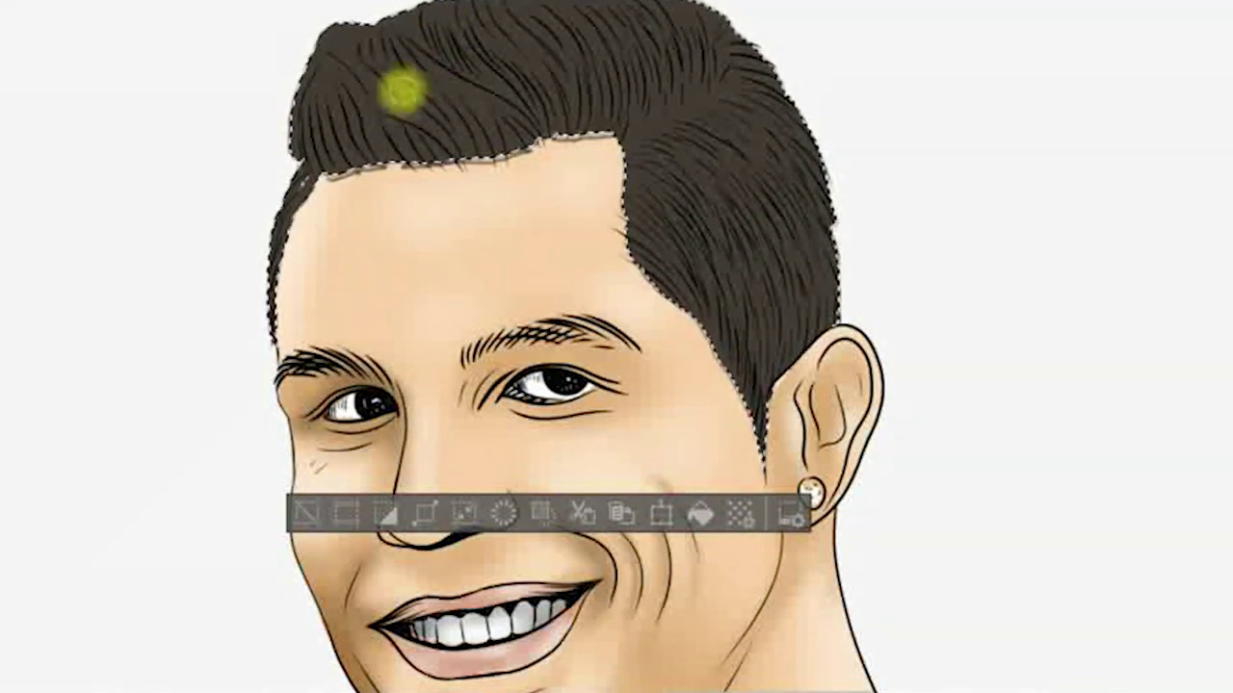
{"action": "mouse_move", "coordinate": [344, 45]}
{"action": "left_mouse_down"}
{"action": "mouse_move", "coordinate": [416, 74]}
{"action": "mouse_move", "coordinate": [295, 90]}
{"action": "mouse_move", "coordinate": [738, 36]}
{"action": "mouse_move", "coordinate": [796, 234]}
{"action": "mouse_move", "coordinate": [729, 198]}
{"action": "mouse_move", "coordinate": [749, 152]}
{"action": "mouse_move", "coordinate": [729, 332]}
{"action": "left_mouse_up"}
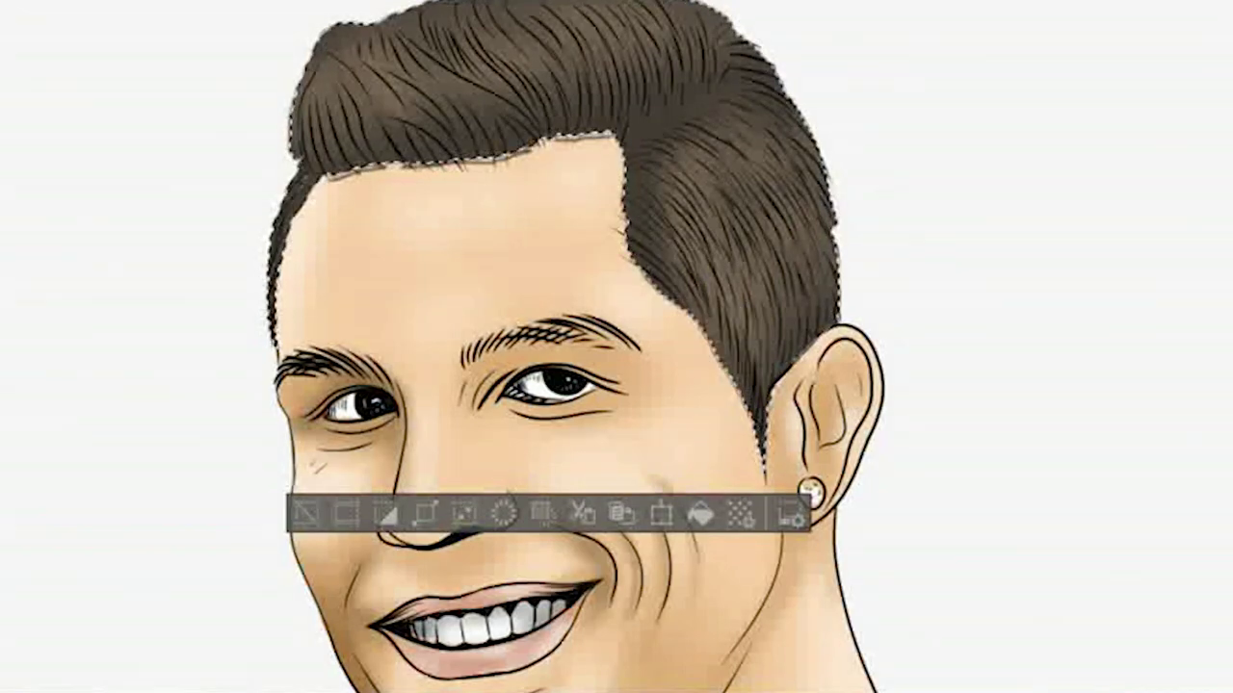
Brush paler brown highlight streaks down and across the hair, then clear the selection
{"action": "left_click", "coordinate": [169, 139]}
{"action": "left_click", "coordinate": [476, 289]}
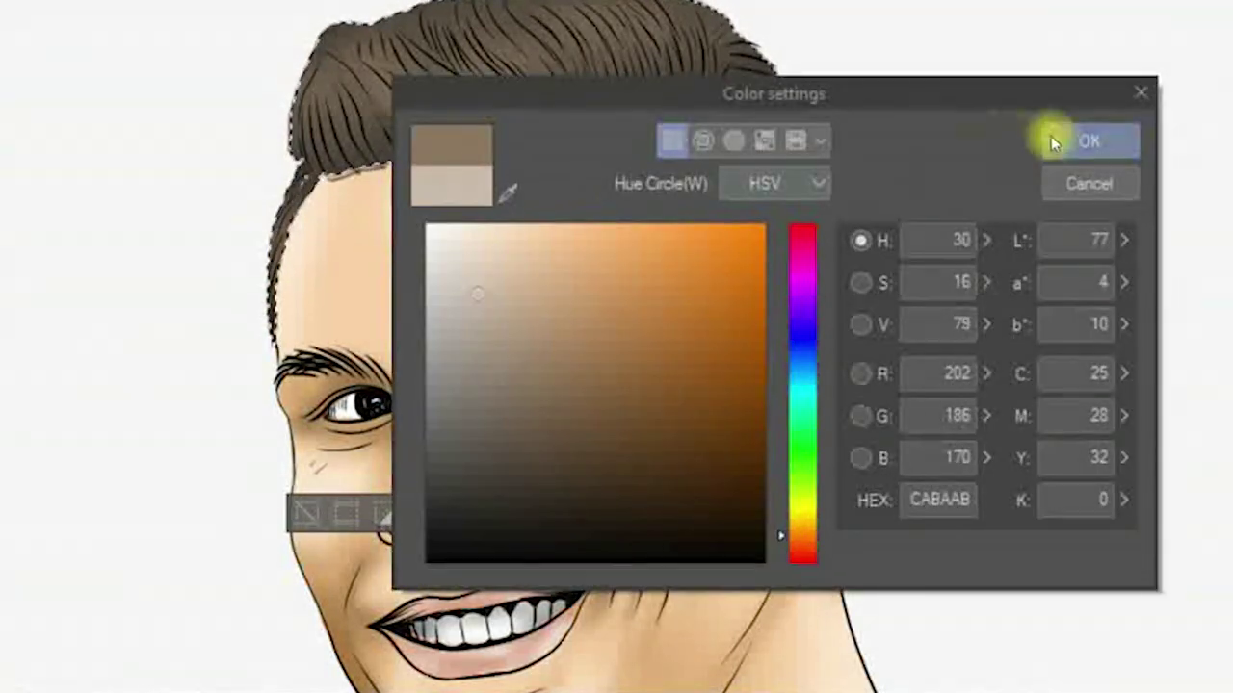
{"action": "left_click", "coordinate": [1051, 138]}
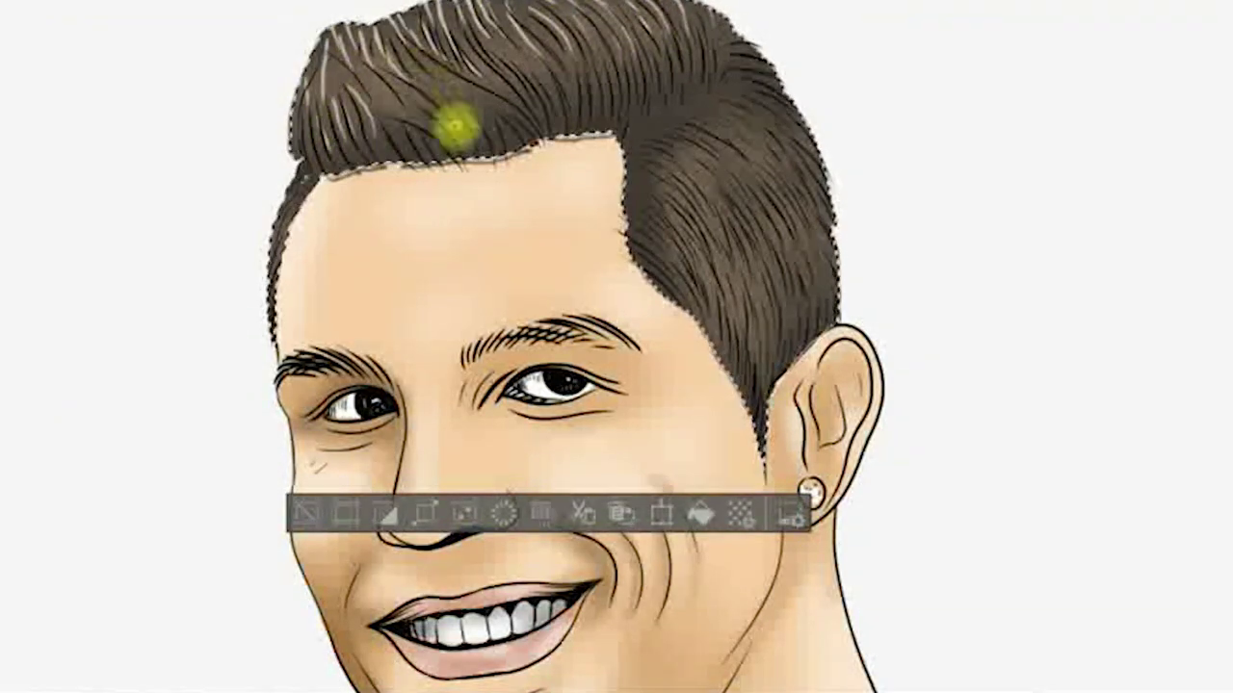
{"action": "left_click_drag", "start_coordinate": [783, 111], "coordinate": [785, 270]}
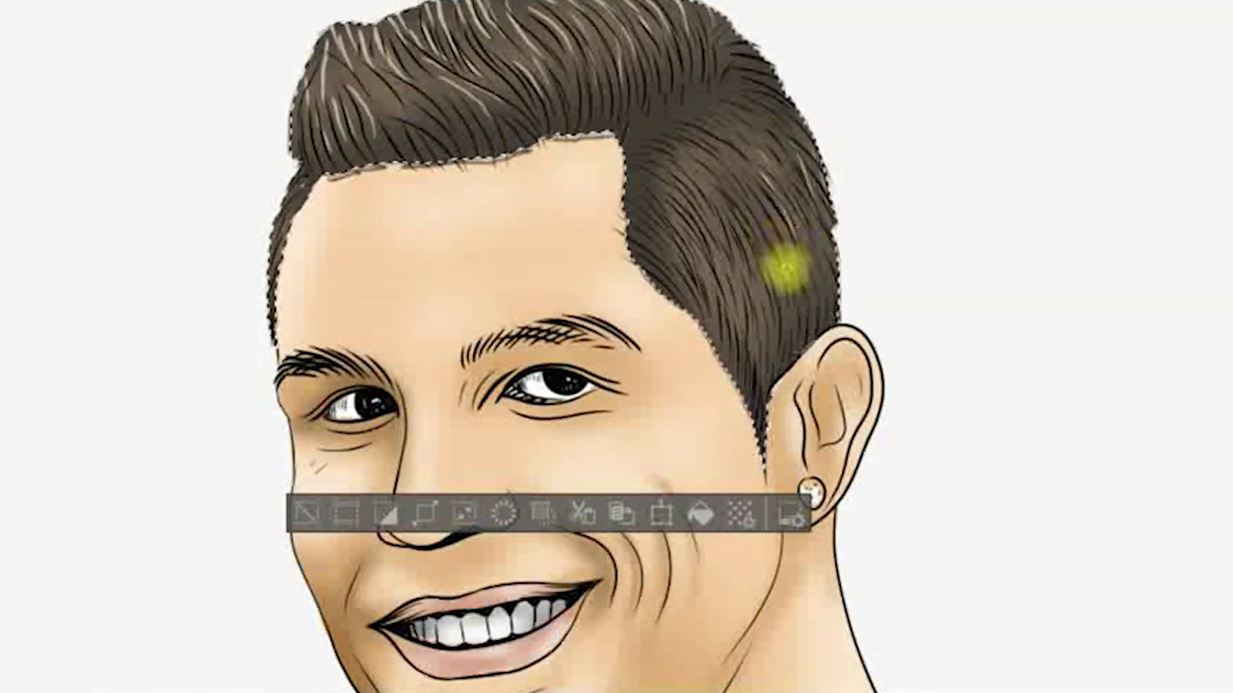
{"action": "mouse_move", "coordinate": [710, 286]}
{"action": "left_mouse_down"}
{"action": "mouse_move", "coordinate": [685, 132]}
{"action": "mouse_move", "coordinate": [738, 309]}
{"action": "mouse_move", "coordinate": [600, 47]}
{"action": "mouse_move", "coordinate": [704, 35]}
{"action": "mouse_move", "coordinate": [366, 50]}
{"action": "mouse_move", "coordinate": [335, 79]}
{"action": "left_mouse_up"}
{"action": "left_click_drag", "start_coordinate": [524, 68], "coordinate": [472, 21]}
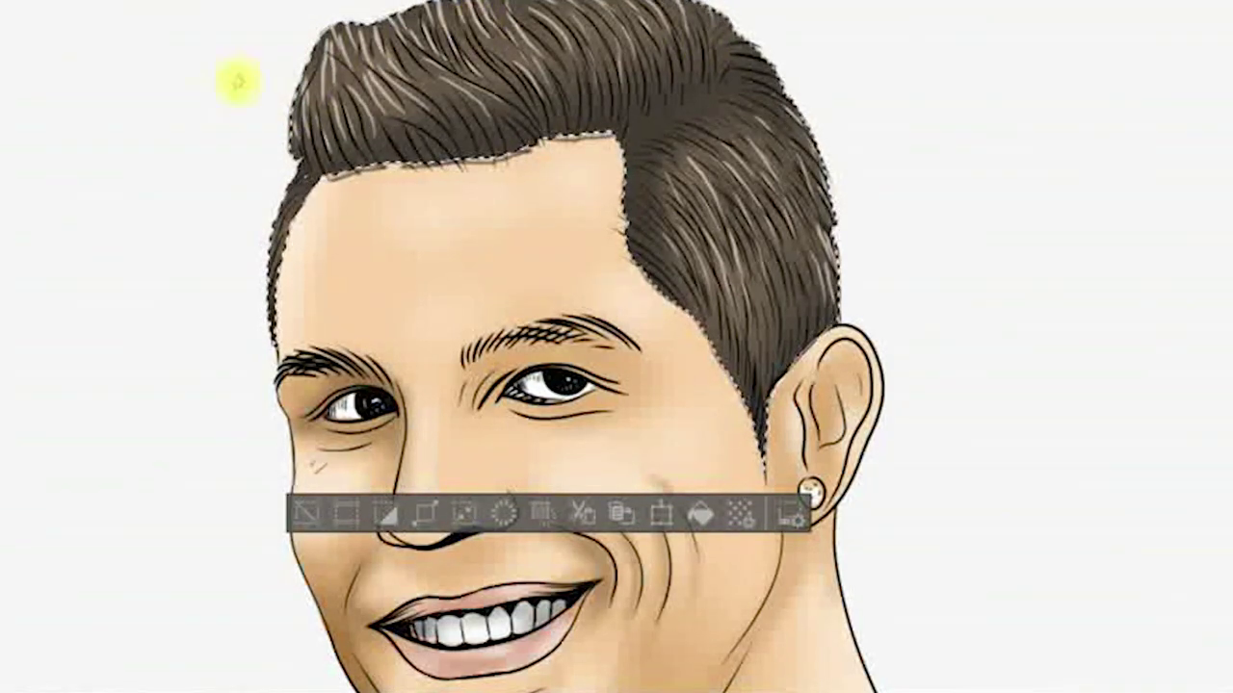
{"action": "left_click", "coordinate": [303, 517]}
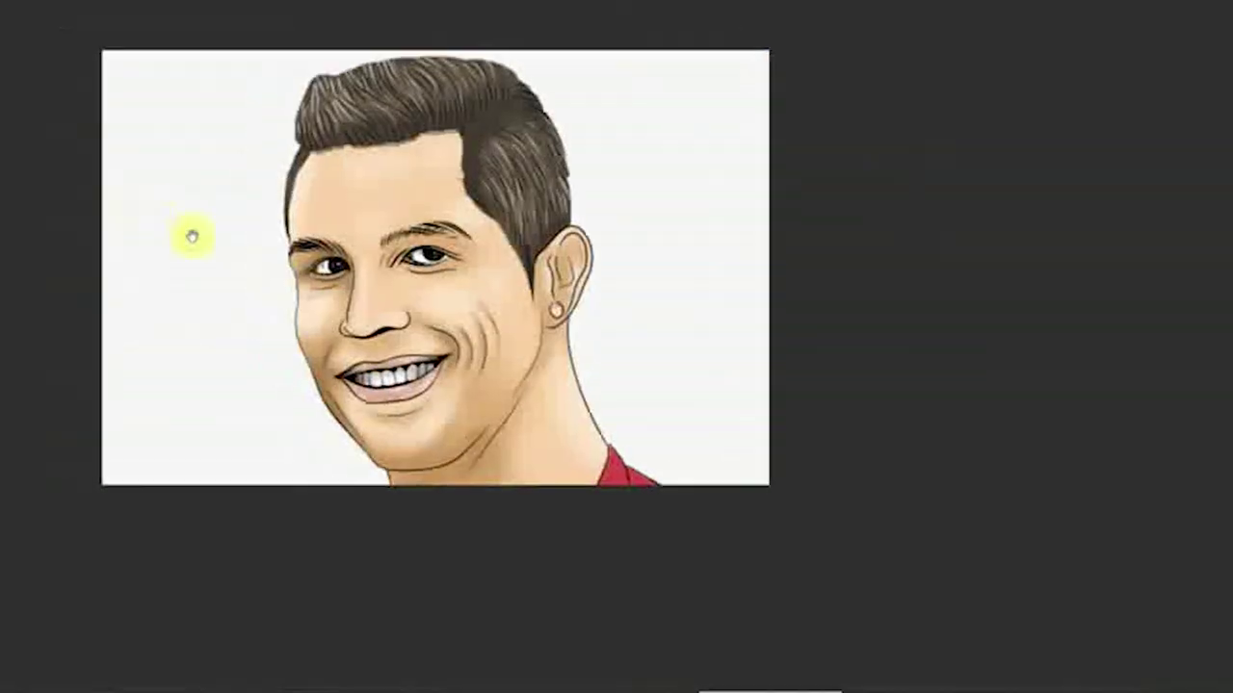
Zoom in on the eyes and set a green colour for painting the irises
{"action": "left_click_drag", "start_coordinate": [192, 236], "coordinate": [275, 278]}
{"action": "scroll", "coordinate": [272, 278], "scroll_direction": "up", "scroll_amount": 5}
{"action": "scroll", "coordinate": [545, 407], "scroll_direction": "up", "scroll_amount": 3}
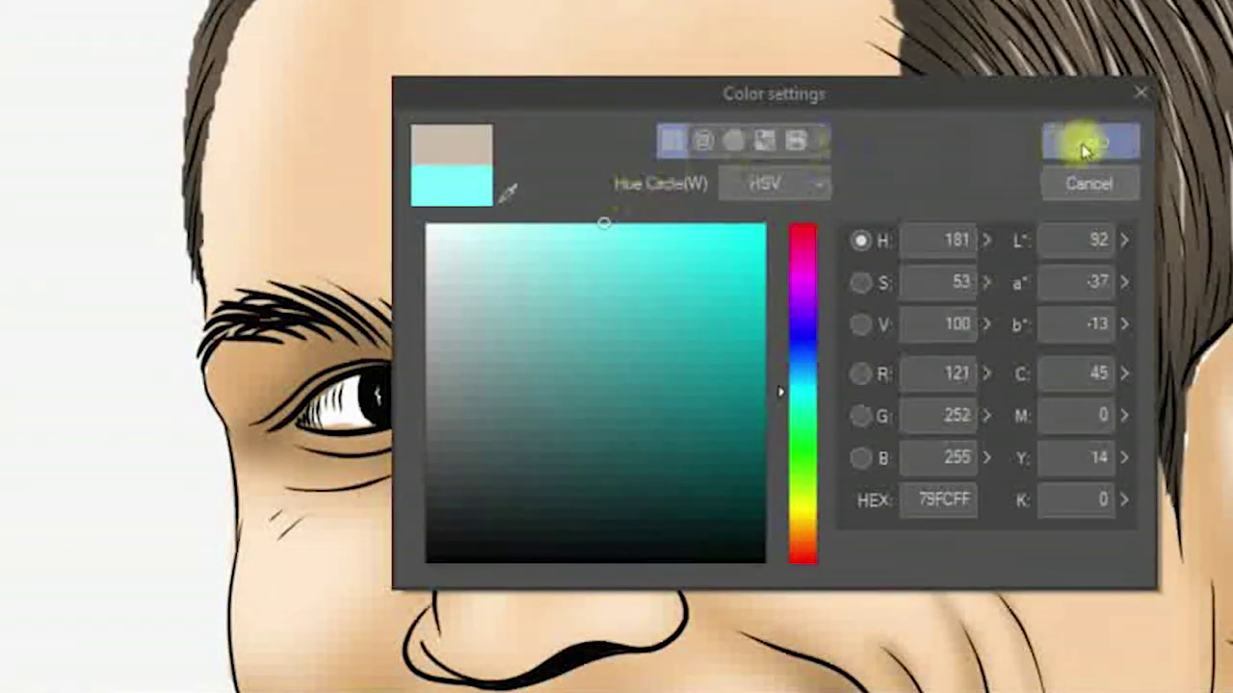
{"action": "left_click", "coordinate": [1087, 138]}
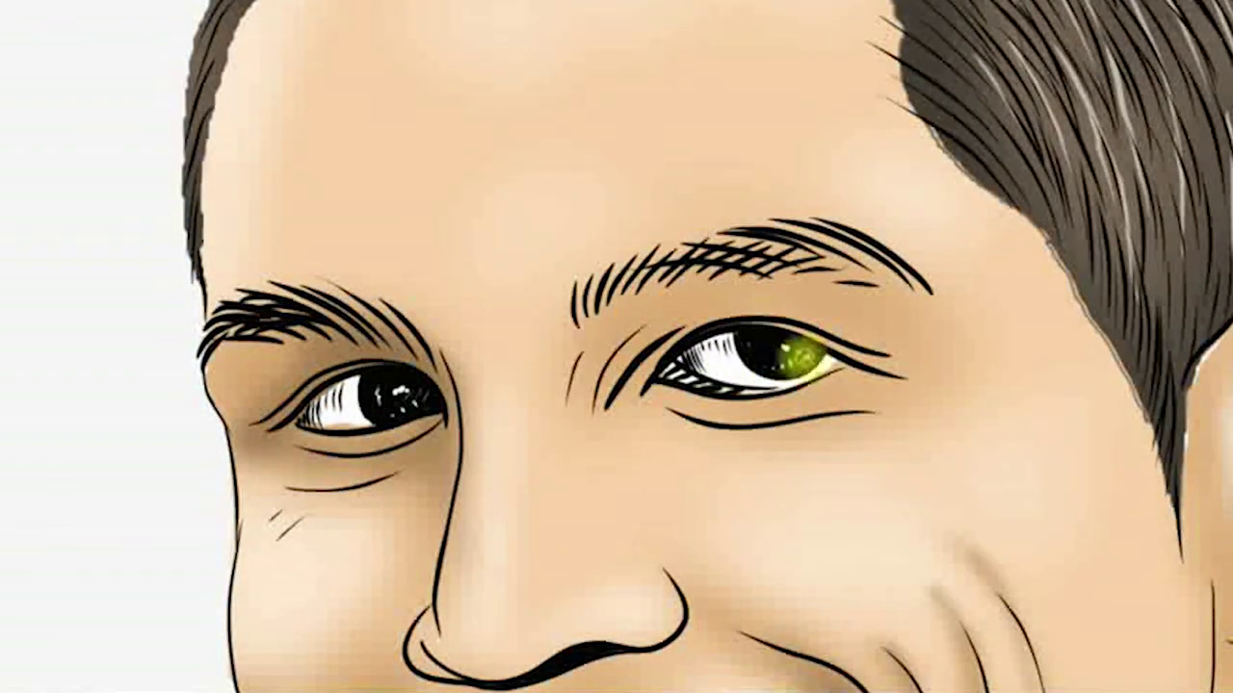